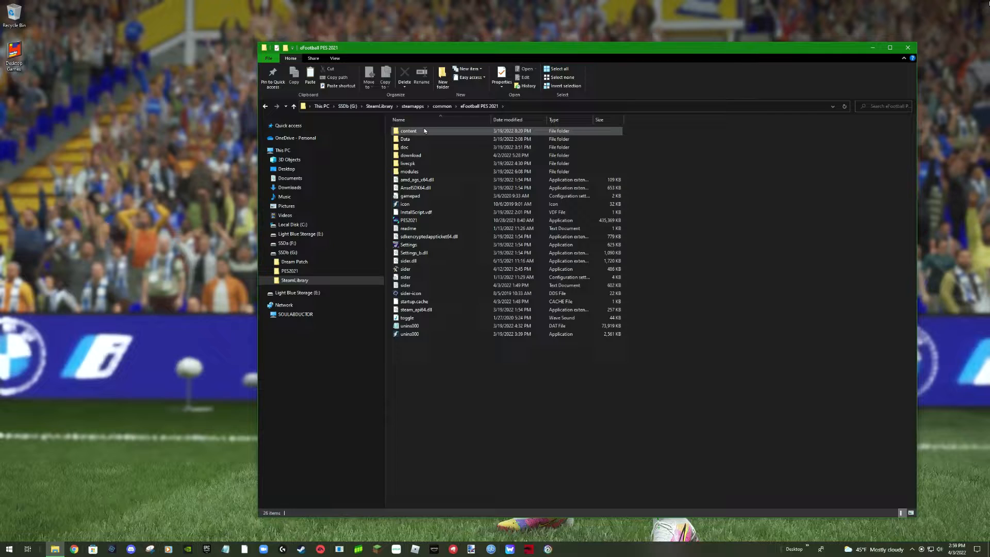
Open the player minifaces folder through livecpk, VRED_Minifaces, common, render and symbol, and browse its portrait images.
{"action": "double_click", "coordinate": [413, 165]}
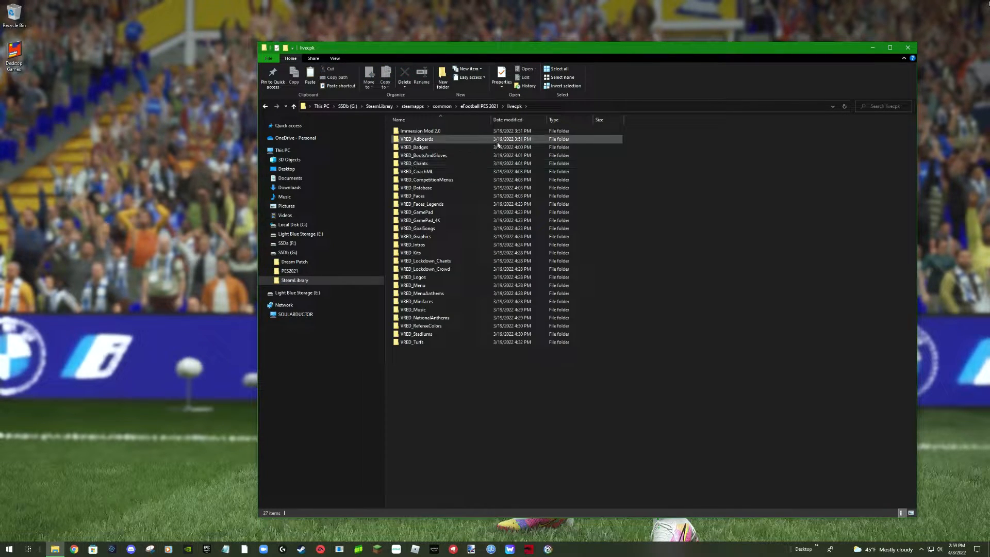
{"action": "double_click", "coordinate": [430, 303]}
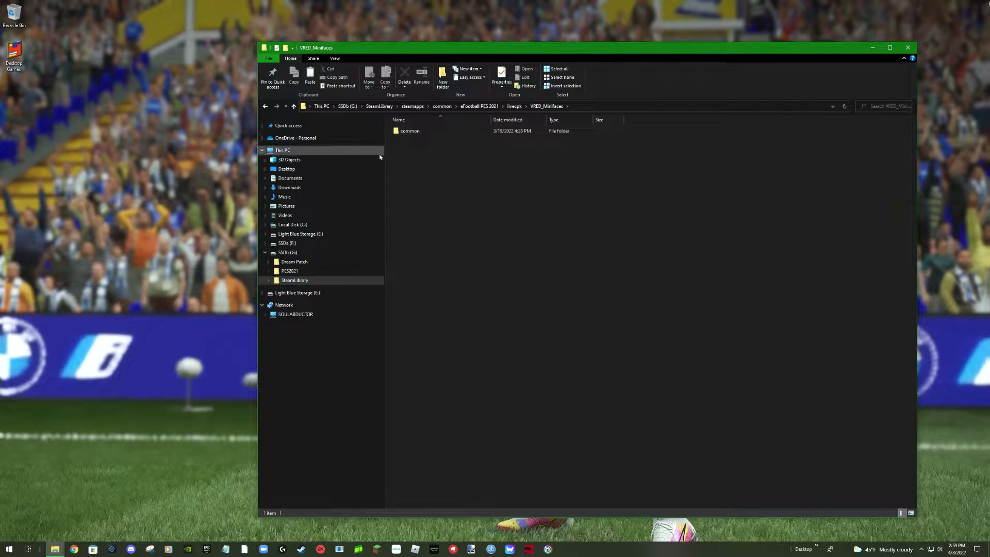
{"action": "double_click", "coordinate": [407, 133]}
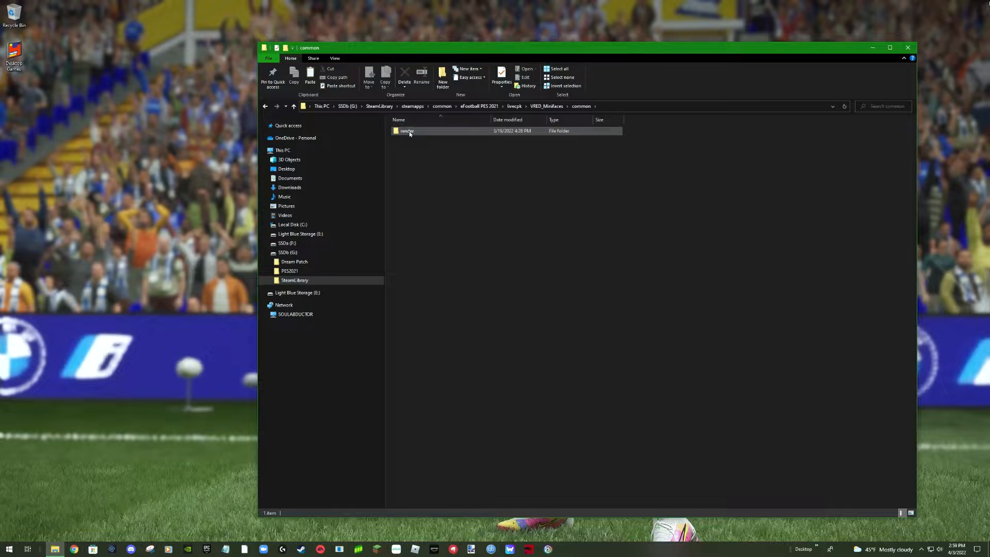
{"action": "double_click", "coordinate": [407, 132]}
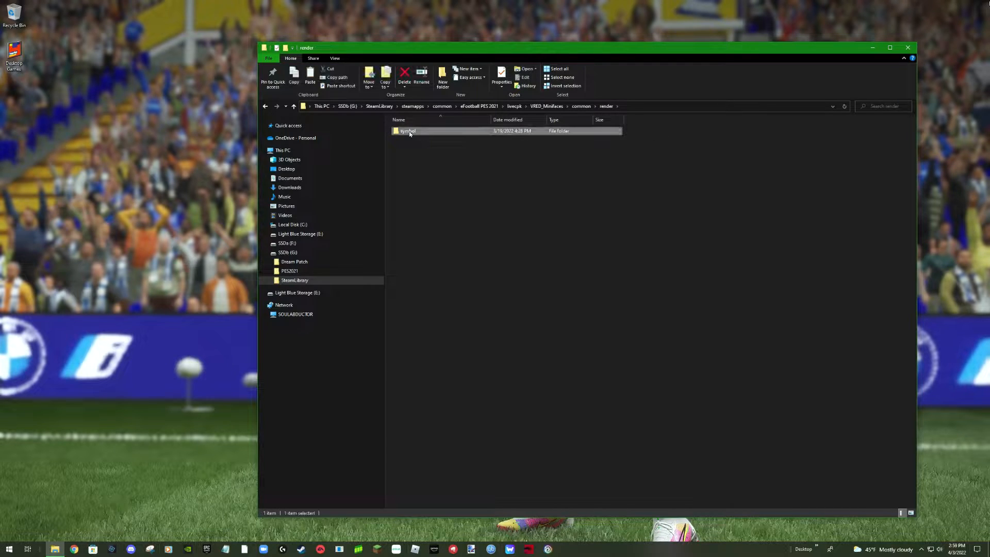
{"action": "double_click", "coordinate": [408, 131]}
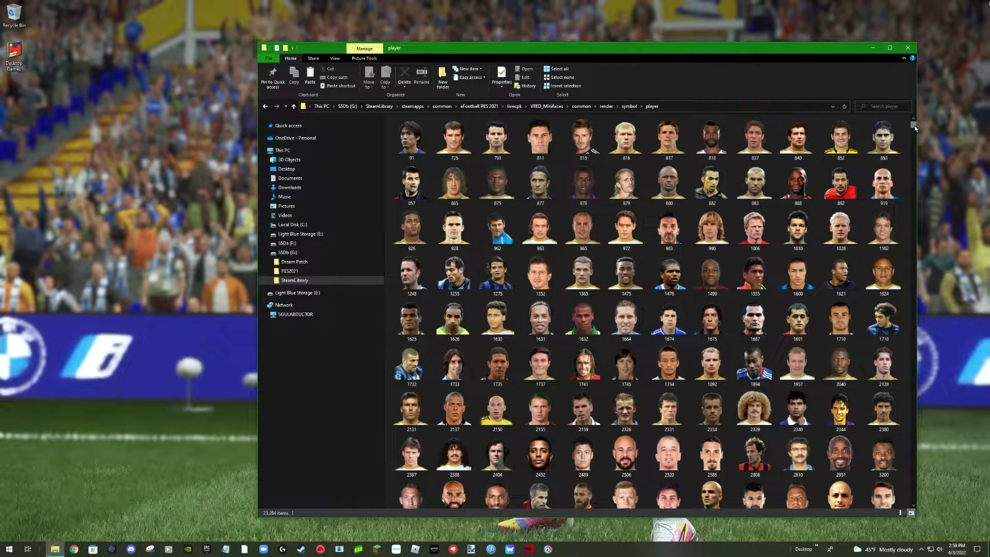
{"action": "left_click_drag", "start_coordinate": [916, 128], "coordinate": [921, 486]}
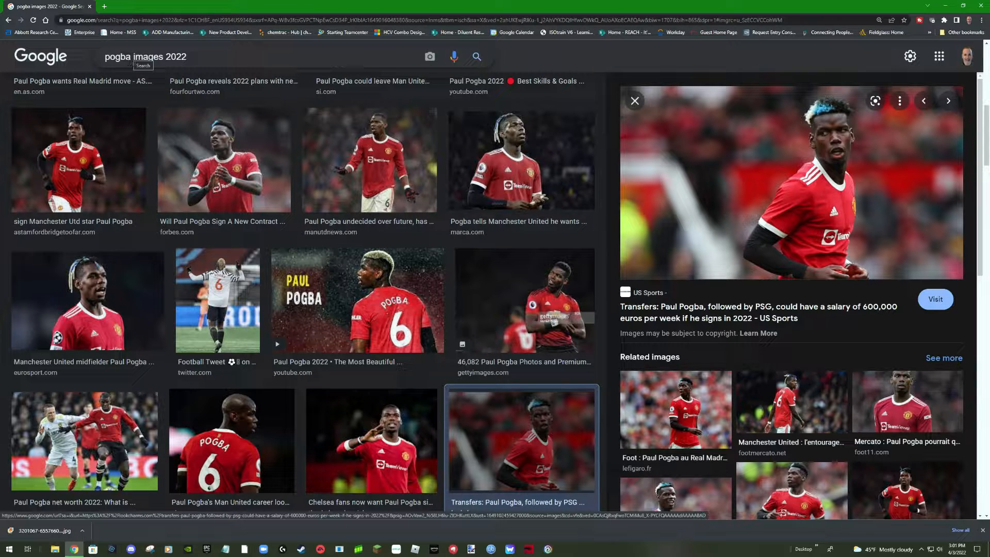
In the browser, replace the player's name in the image search and search for "halaand images 2022".
{"action": "left_click_drag", "start_coordinate": [132, 57], "coordinate": [98, 54]}
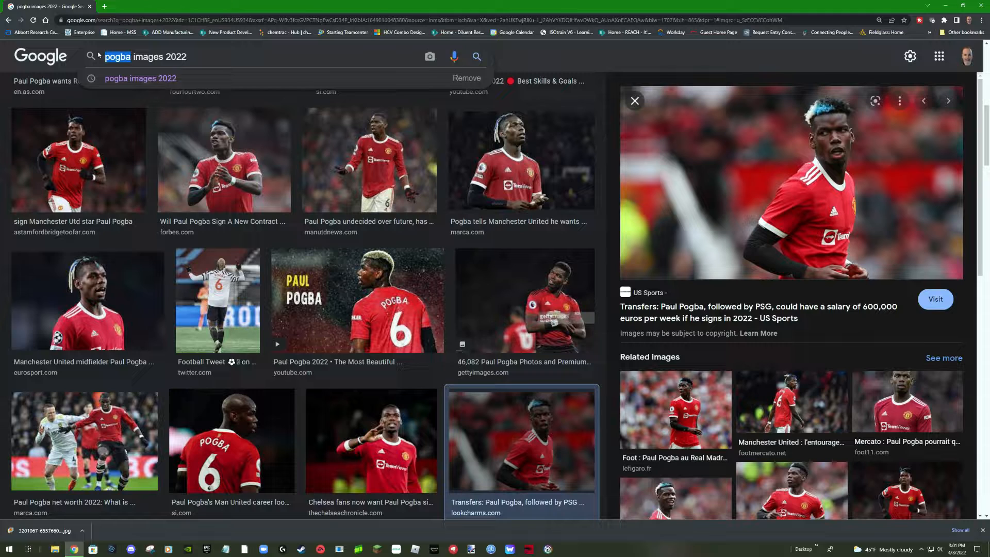
{"action": "type", "text": "hallad"}
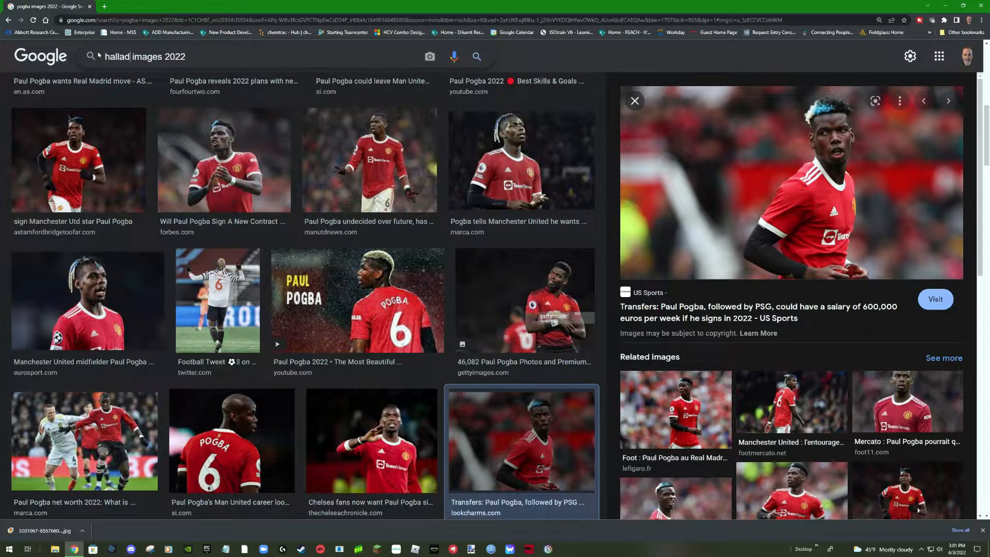
{"action": "key", "text": "BackSpace"}
{"action": "key", "text": "BackSpace"}
{"action": "key", "text": "BackSpace"}
{"action": "key", "text": "BackSpace"}
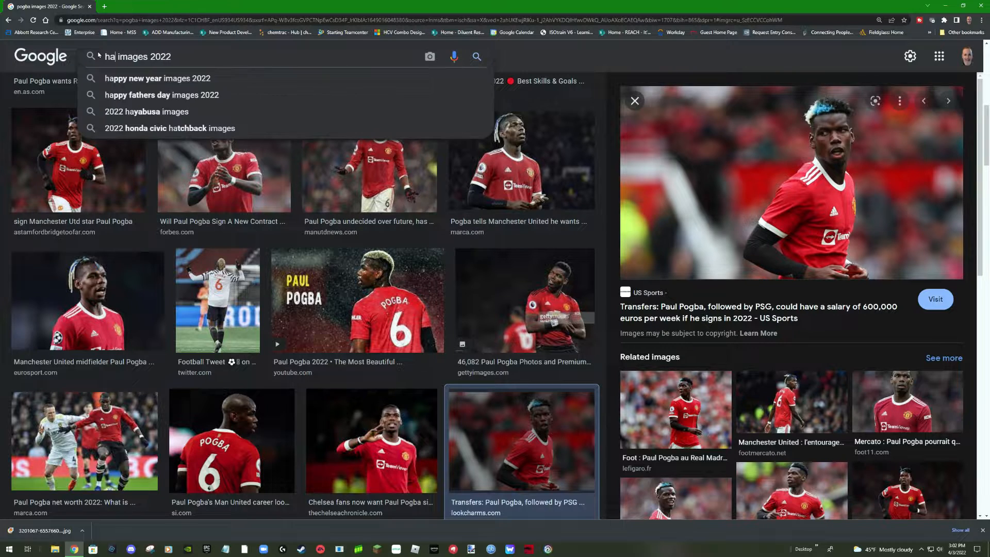
{"action": "type", "text": "laand"}
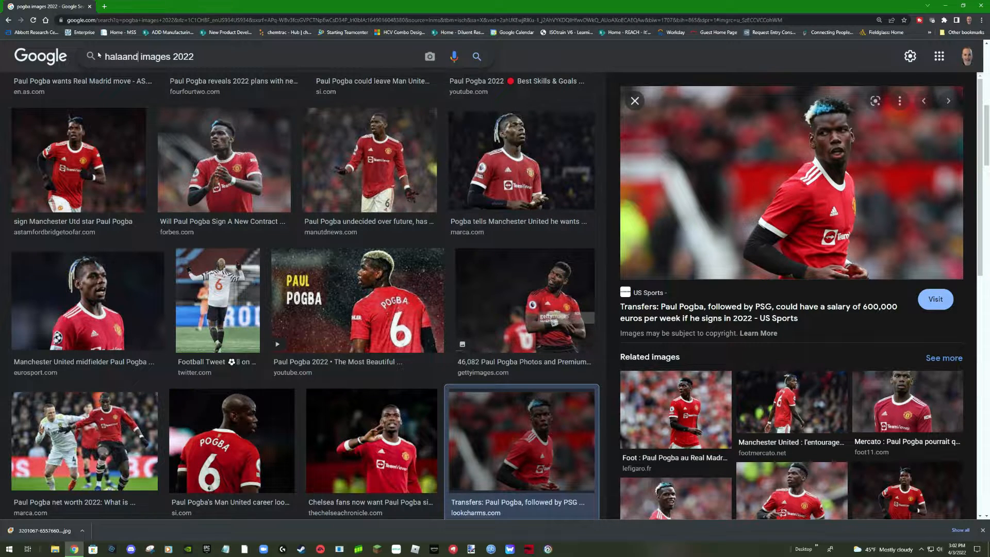
{"action": "key", "text": "Return"}
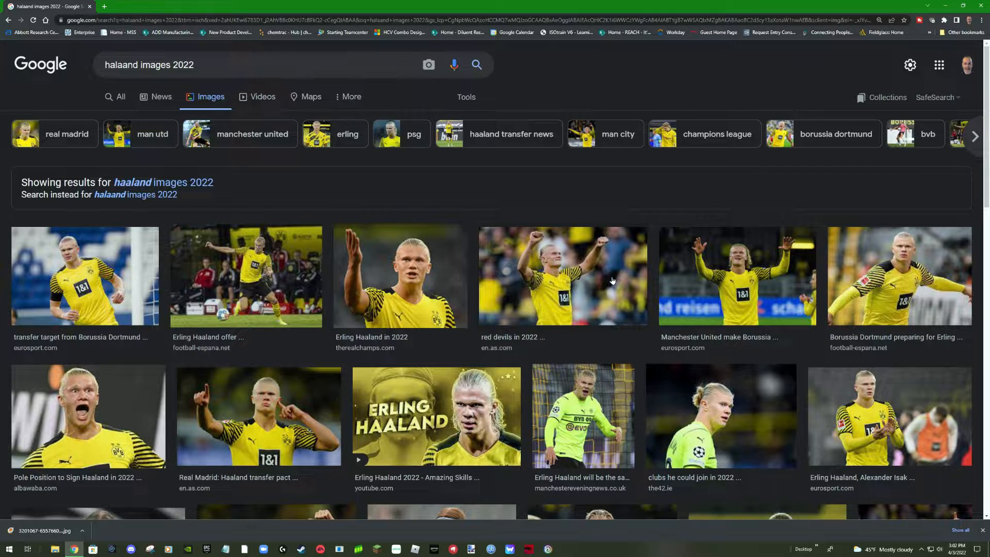
Find the front-facing Reddit photo of Haaland smiling in the yellow Dortmund shirt and open its large preview.
{"action": "scroll", "coordinate": [613, 281], "scroll_direction": "down", "scroll_amount": 5}
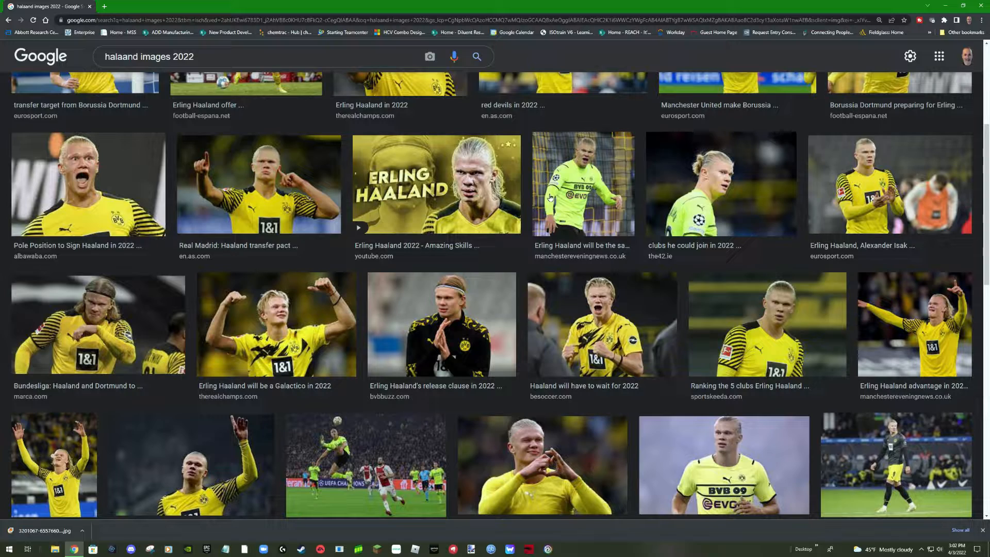
{"action": "scroll", "coordinate": [550, 198], "scroll_direction": "down", "scroll_amount": 5}
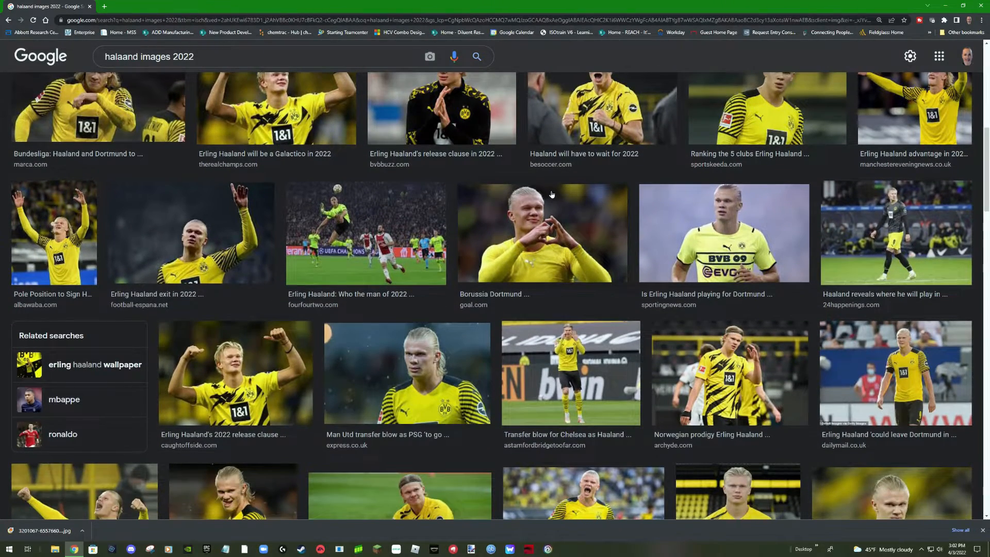
{"action": "scroll", "coordinate": [553, 193], "scroll_direction": "down", "scroll_amount": 2}
{"action": "scroll", "coordinate": [552, 194], "scroll_direction": "down", "scroll_amount": 1}
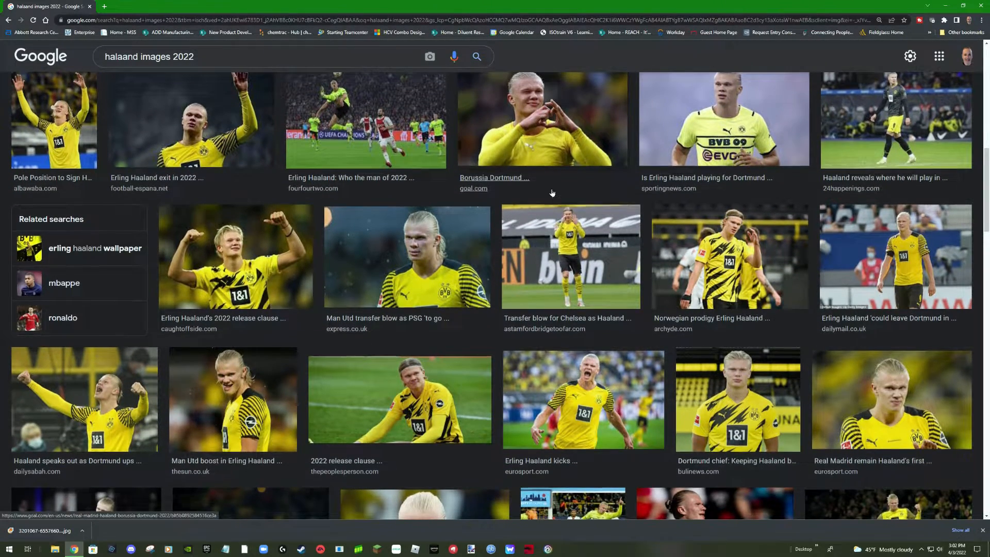
{"action": "scroll", "coordinate": [552, 193], "scroll_direction": "down", "scroll_amount": 3}
{"action": "scroll", "coordinate": [552, 193], "scroll_direction": "down", "scroll_amount": 1}
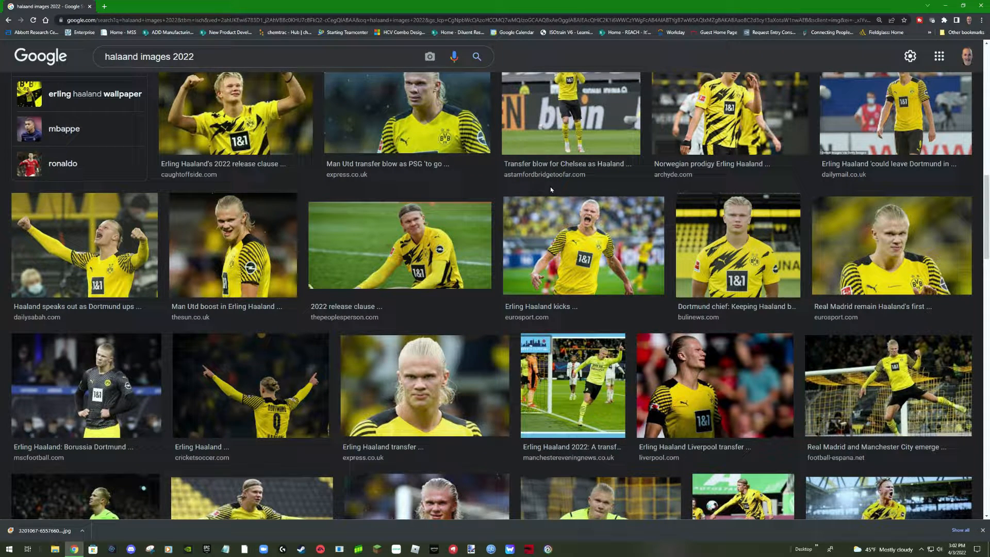
{"action": "scroll", "coordinate": [551, 190], "scroll_direction": "down", "scroll_amount": 3}
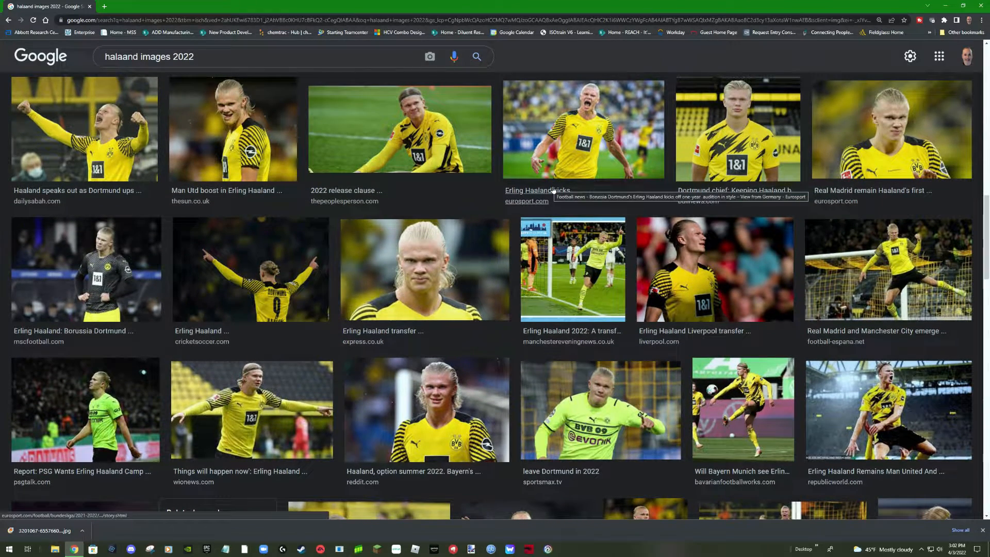
{"action": "scroll", "coordinate": [554, 190], "scroll_direction": "down", "scroll_amount": 3}
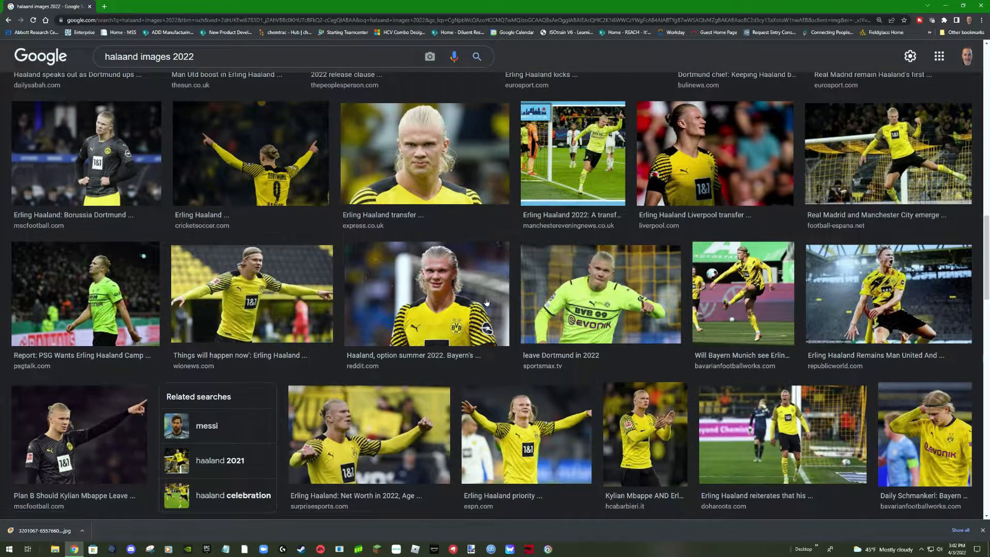
{"action": "left_click", "coordinate": [470, 279]}
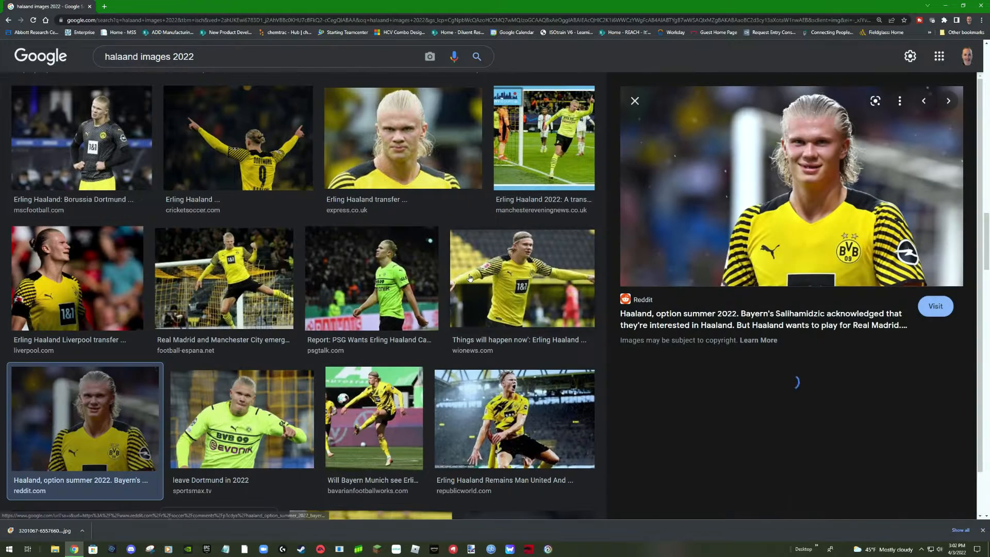
{"action": "right_click", "coordinate": [714, 150]}
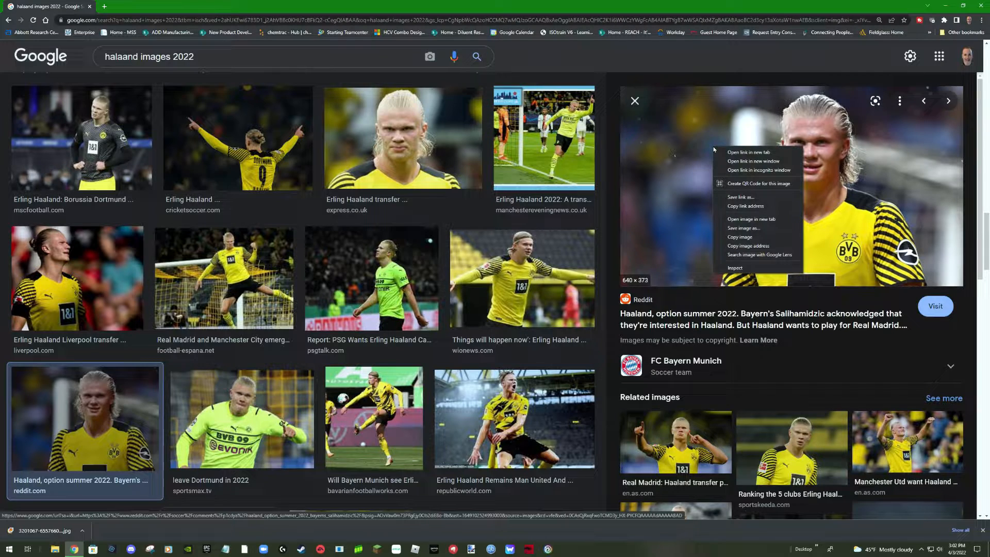
{"action": "left_click", "coordinate": [746, 232]}
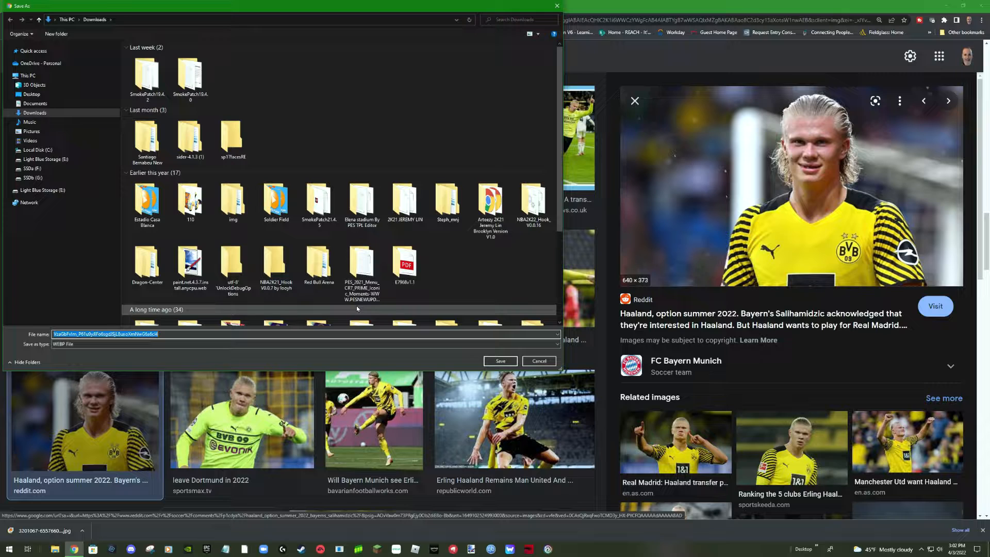
{"action": "left_click", "coordinate": [525, 364]}
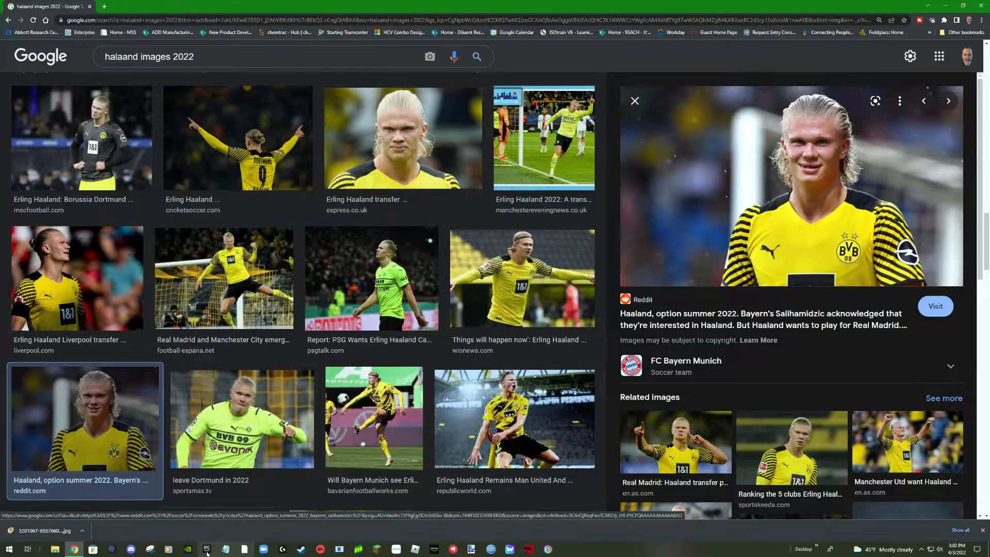
Capture a square snip of Haaland's head and shoulders from the large preview with the Snipping Tool.
{"action": "left_click", "coordinate": [154, 549]}
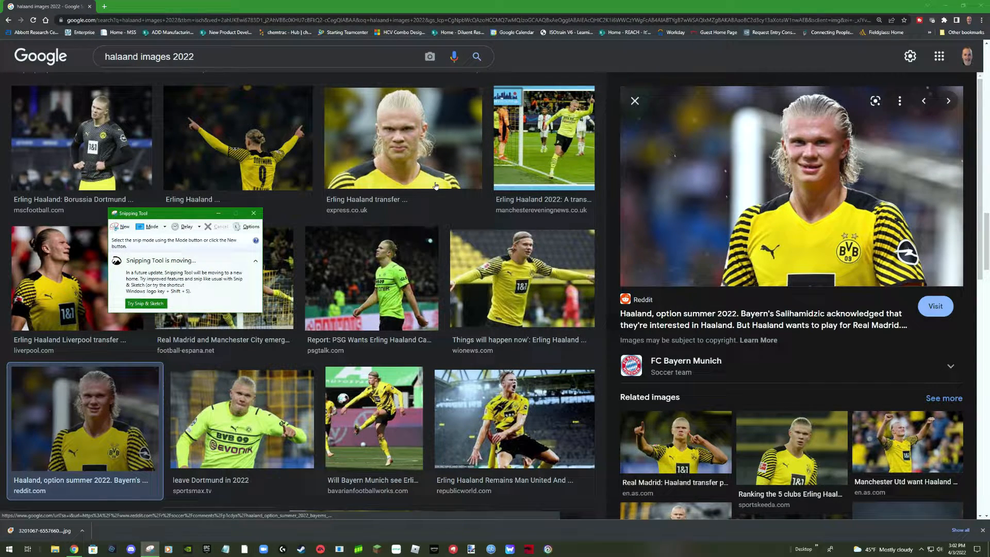
{"action": "left_click", "coordinate": [122, 226]}
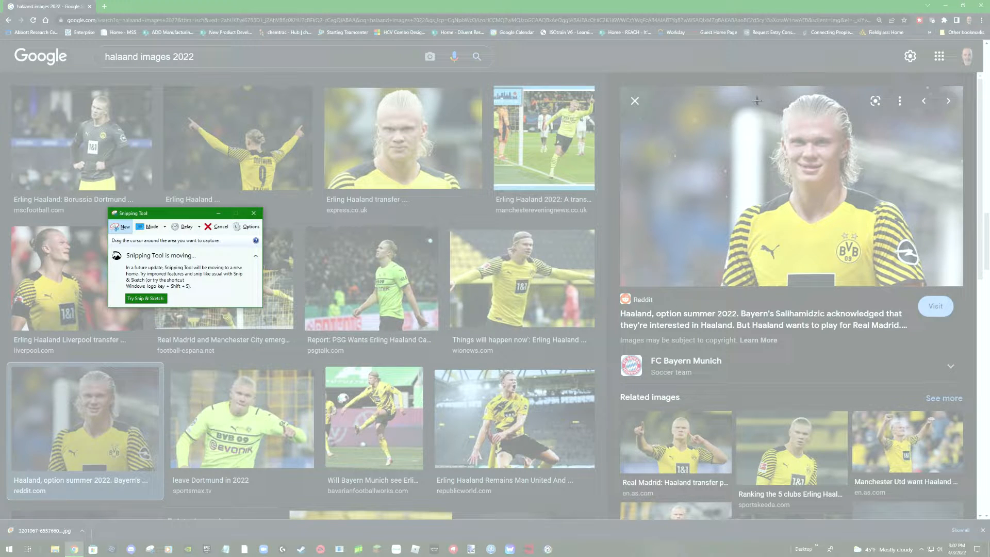
{"action": "left_click_drag", "start_coordinate": [751, 86], "coordinate": [876, 210]}
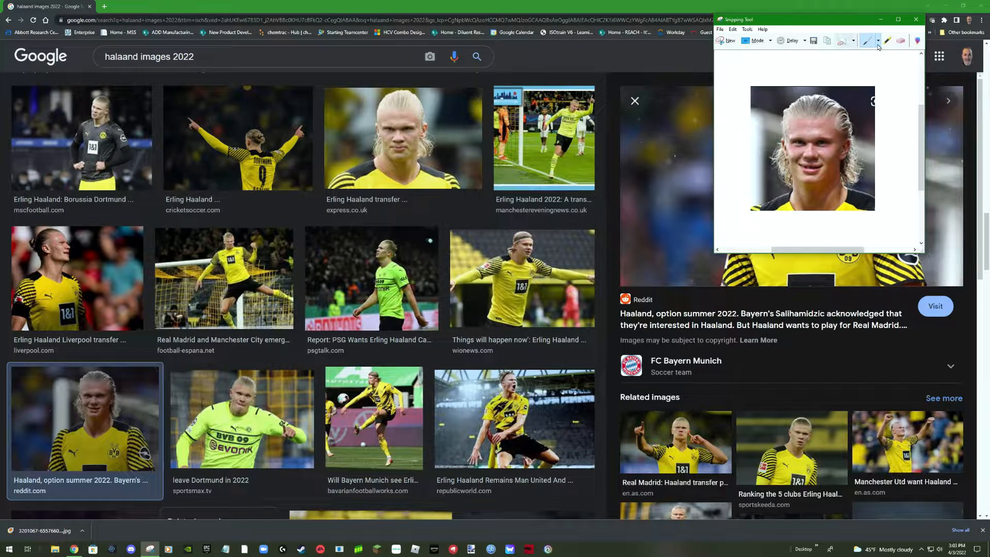
Save the snip as a PNG file named halaand in the Downloads folder.
{"action": "left_click", "coordinate": [813, 41]}
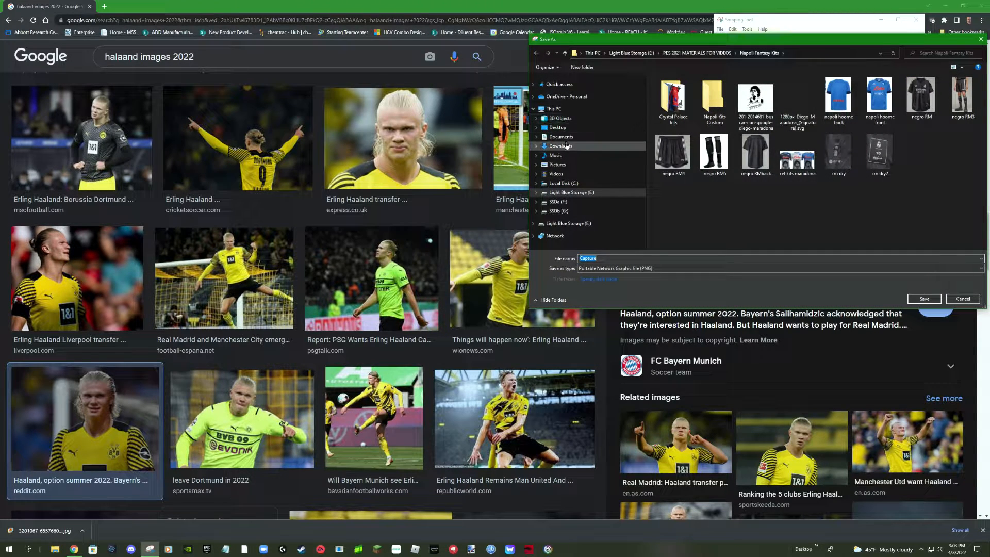
{"action": "left_click", "coordinate": [567, 146]}
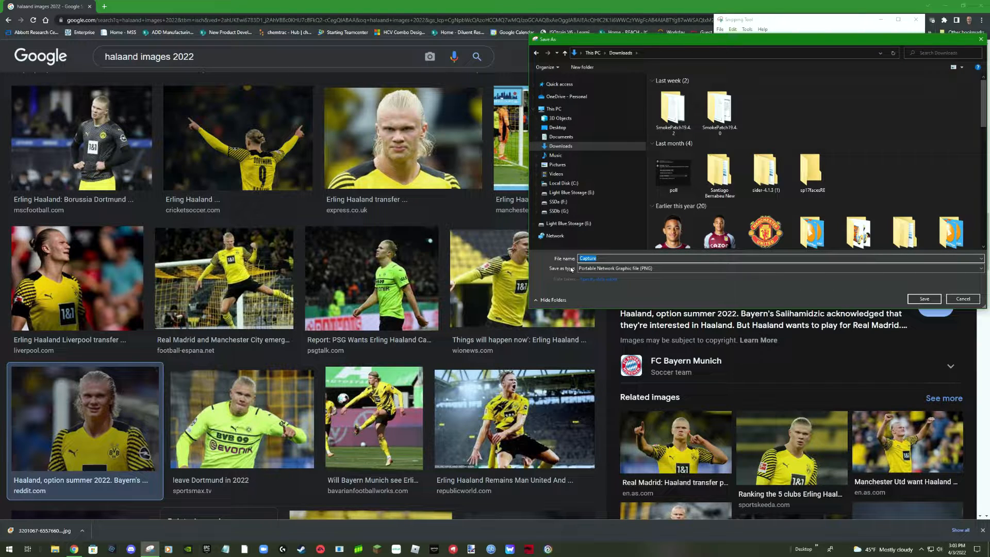
{"action": "type", "text": "halaand"}
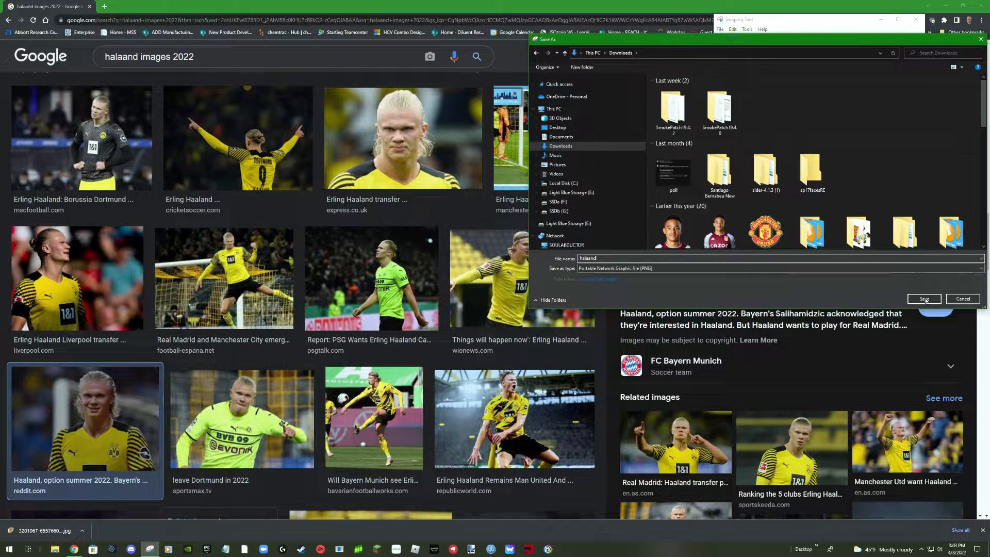
{"action": "left_click", "coordinate": [925, 299]}
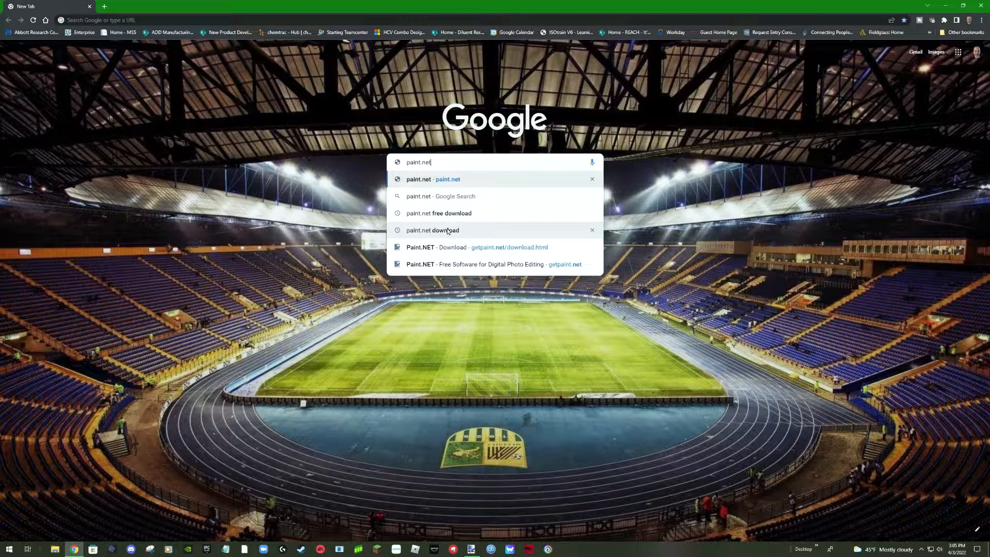
Search the web for "paint.net download", open the getpaint.net download page and highlight the Windows 10 requirement.
{"action": "left_click", "coordinate": [448, 230]}
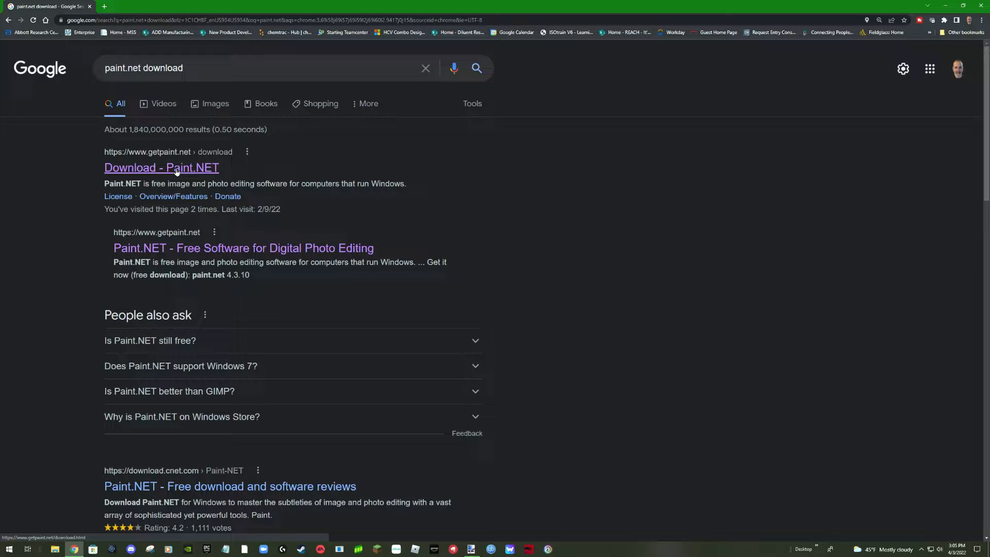
{"action": "left_click", "coordinate": [177, 172]}
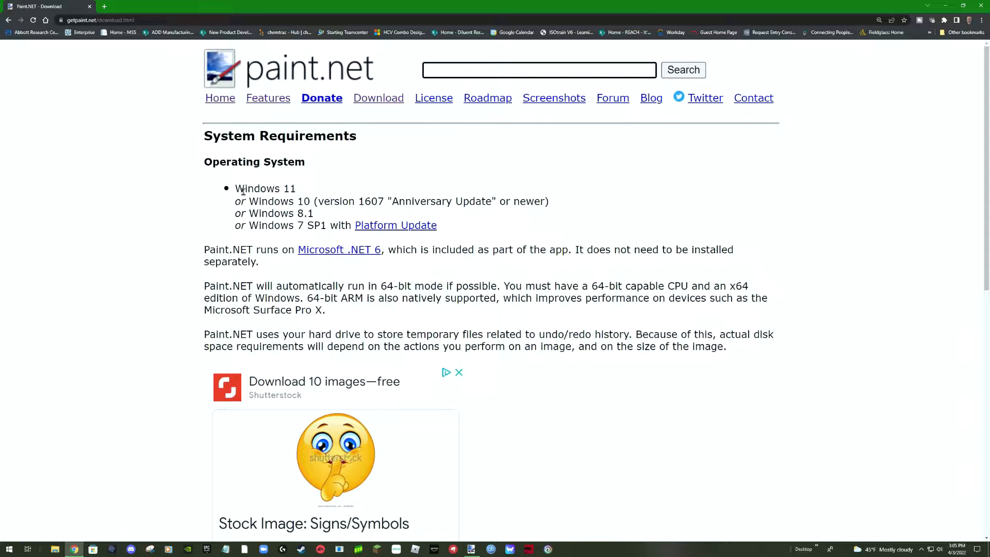
{"action": "left_click_drag", "start_coordinate": [250, 202], "coordinate": [321, 205]}
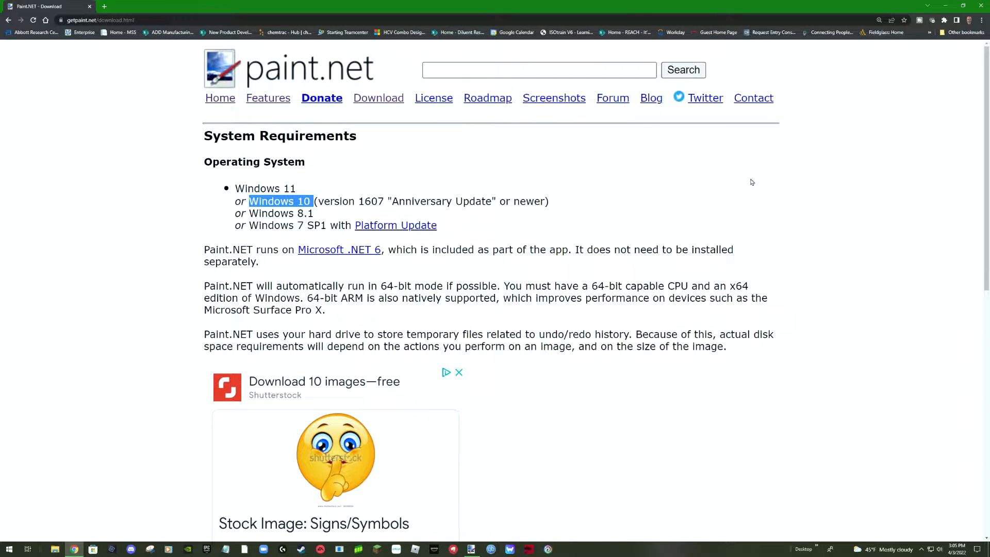
Open the free dotPDN download page for Paint.NET 4.3.10 and dismiss the advertisement.
{"action": "scroll", "coordinate": [752, 182], "scroll_direction": "down", "scroll_amount": 8}
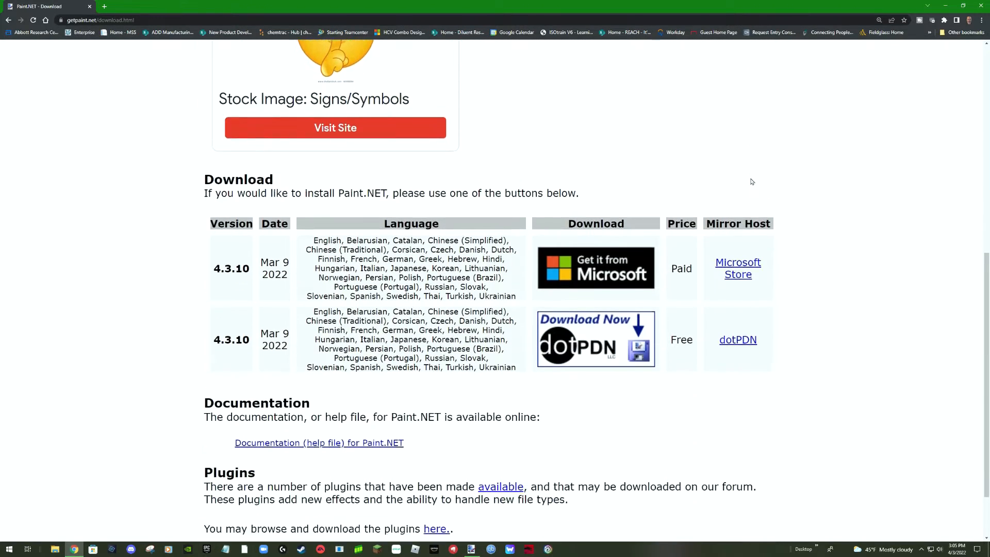
{"action": "scroll", "coordinate": [751, 182], "scroll_direction": "down", "scroll_amount": 1}
{"action": "scroll", "coordinate": [854, 196], "scroll_direction": "down", "scroll_amount": 1}
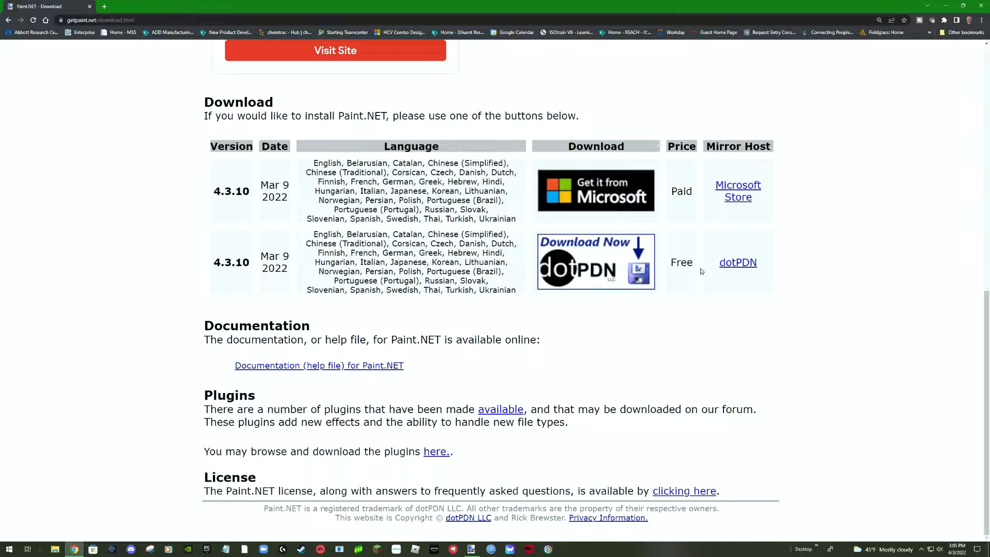
{"action": "left_click", "coordinate": [598, 272]}
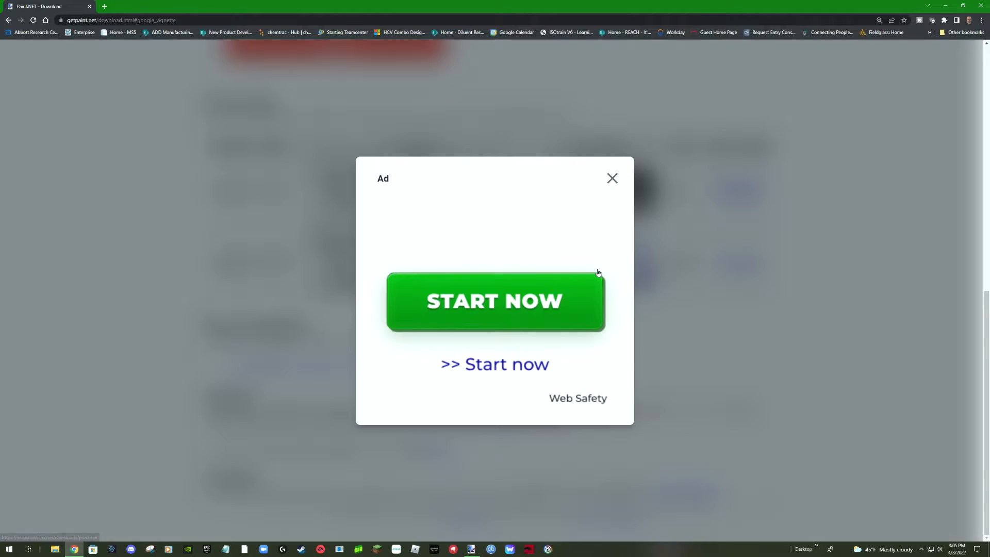
{"action": "left_click", "coordinate": [614, 181]}
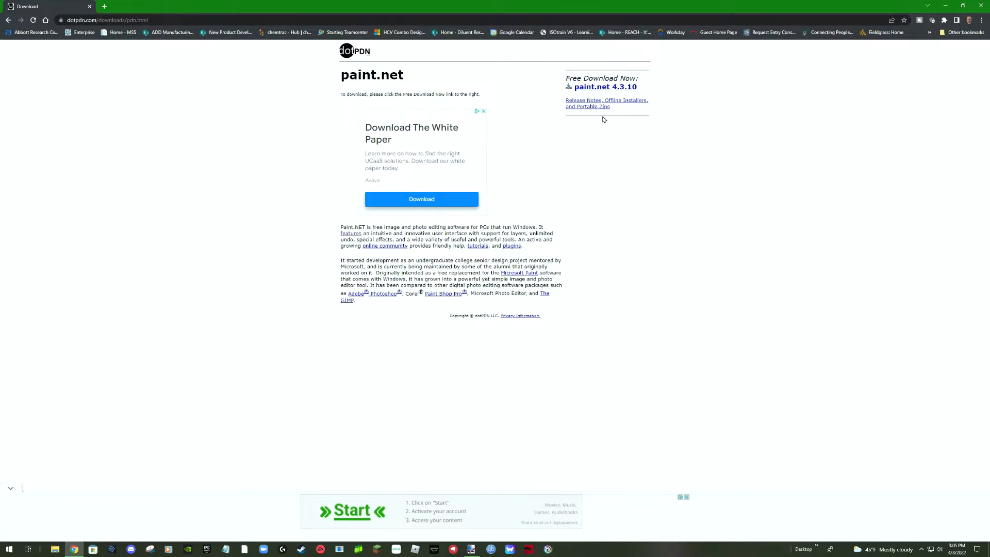
Download the paint.net 4.3.10 installer zip into the Downloads folder and close the download page.
{"action": "left_click", "coordinate": [609, 88]}
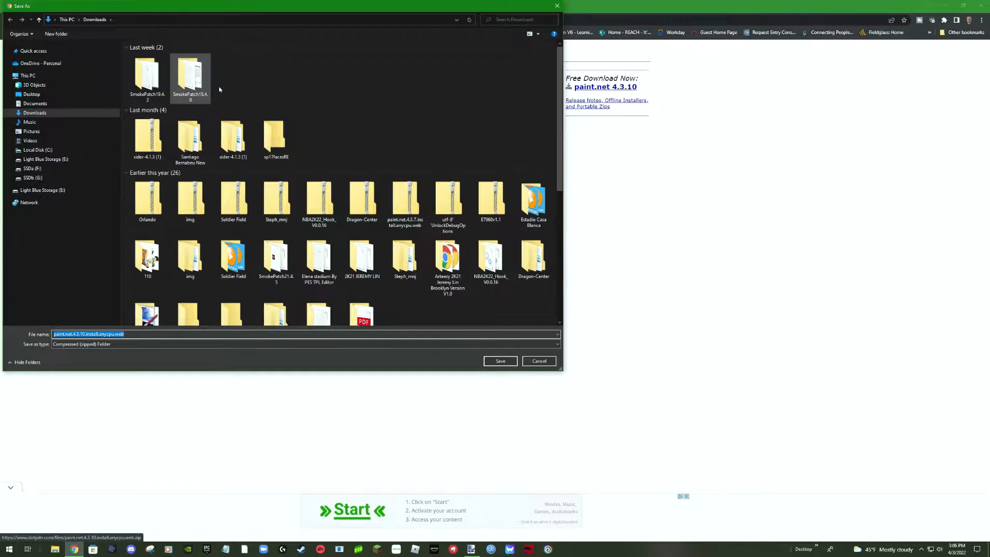
{"action": "left_click", "coordinate": [503, 361]}
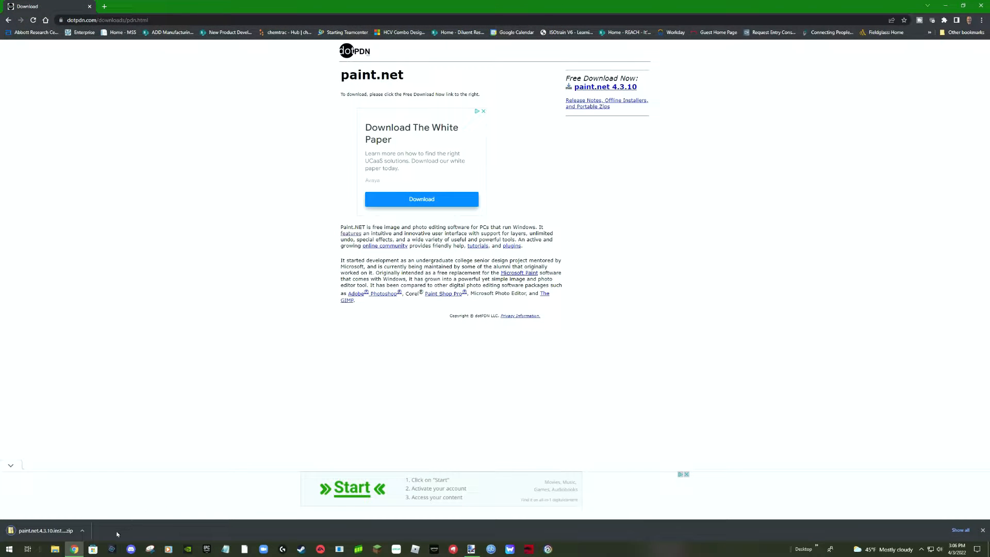
{"action": "left_click", "coordinate": [89, 6]}
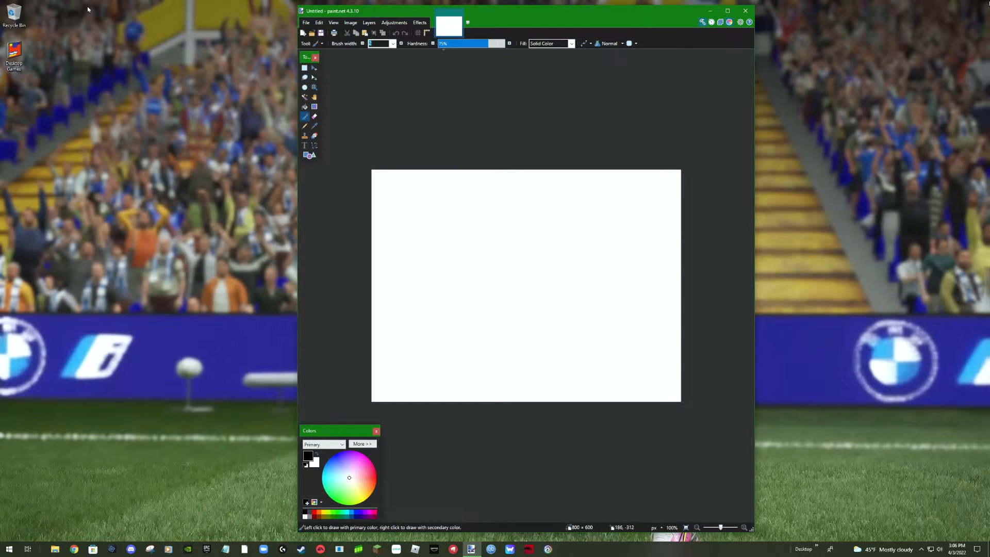
Extract paint.net.4.3.10.install.anycpu.web from the Downloads folder into its own folder of the same name with 7-Zip.
{"action": "left_click", "coordinate": [709, 11]}
{"action": "left_click", "coordinate": [55, 549]}
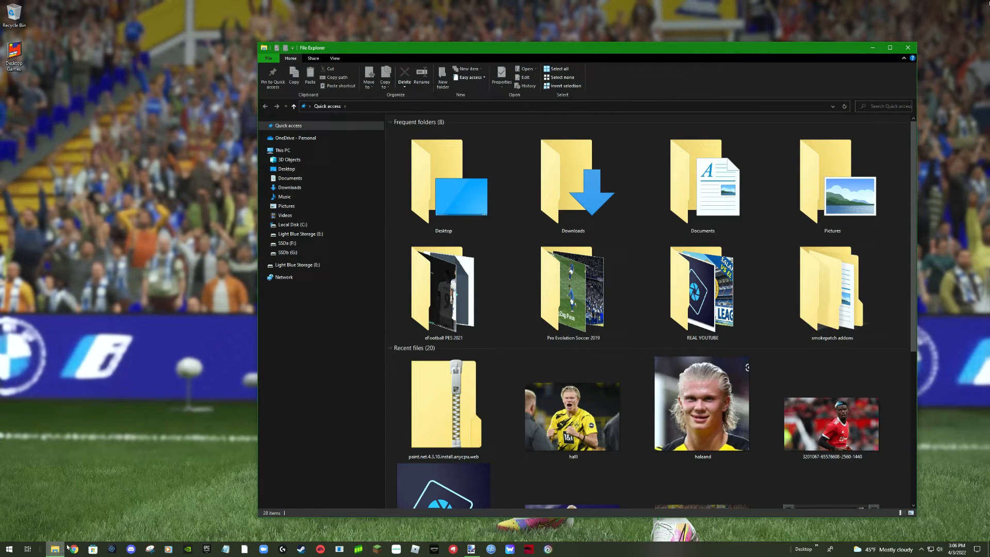
{"action": "left_click", "coordinate": [294, 189]}
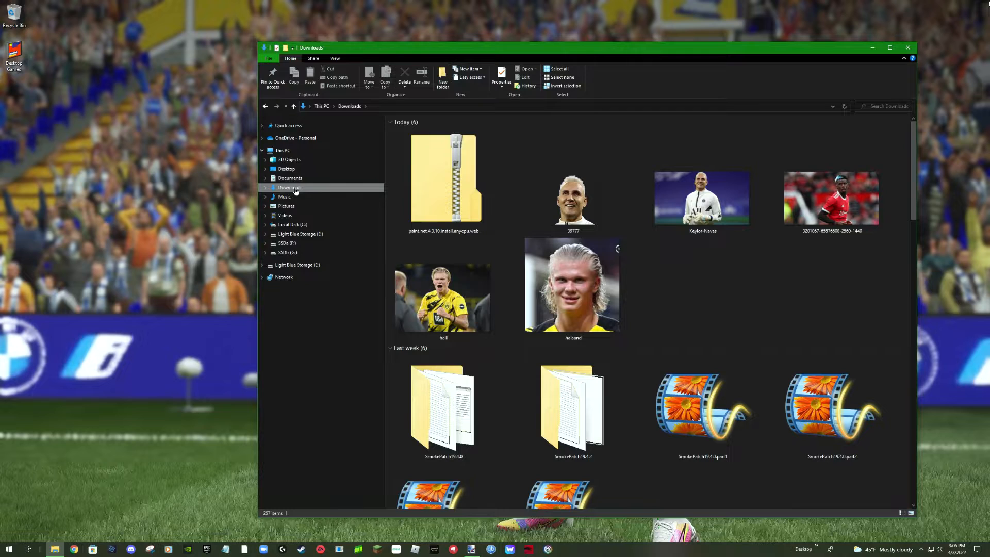
{"action": "right_click", "coordinate": [459, 166]}
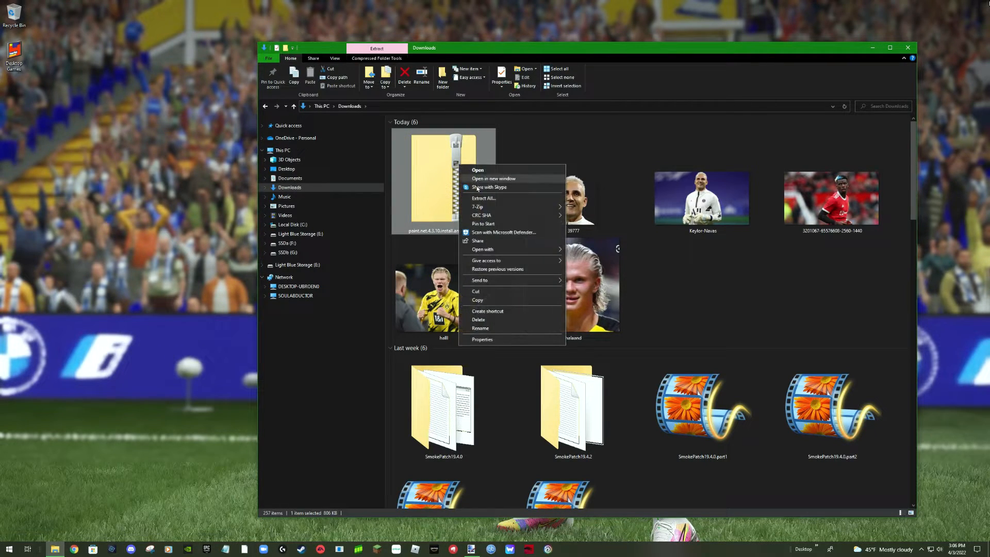
{"action": "mouse_move", "coordinate": [482, 210]}
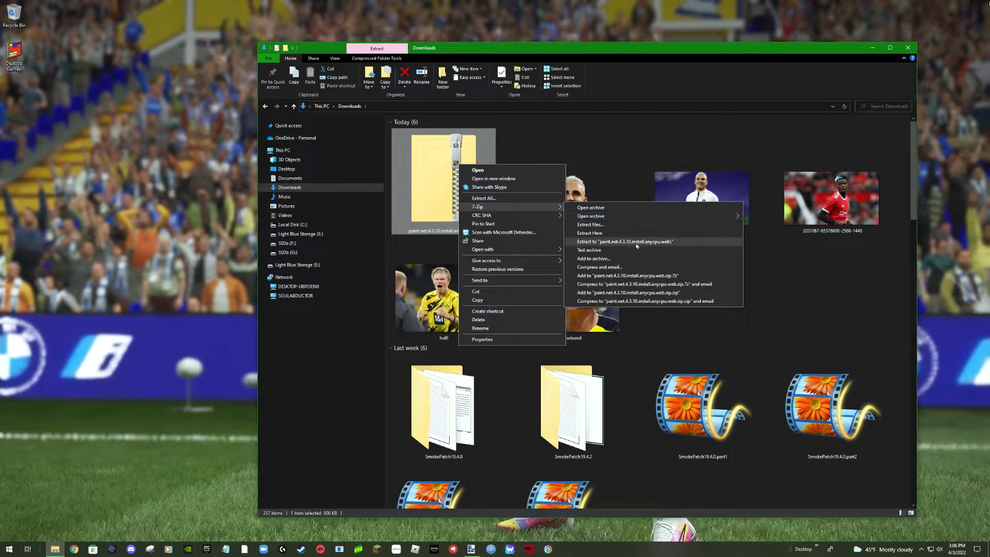
{"action": "left_click", "coordinate": [639, 241]}
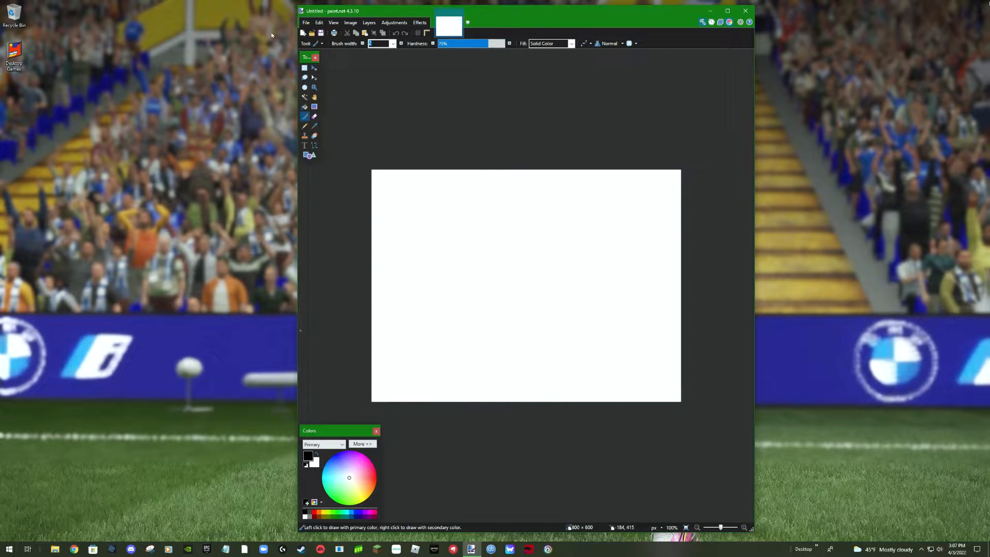
Open the halaand PNG image from the Downloads folder in Paint.NET.
{"action": "left_click", "coordinate": [306, 23]}
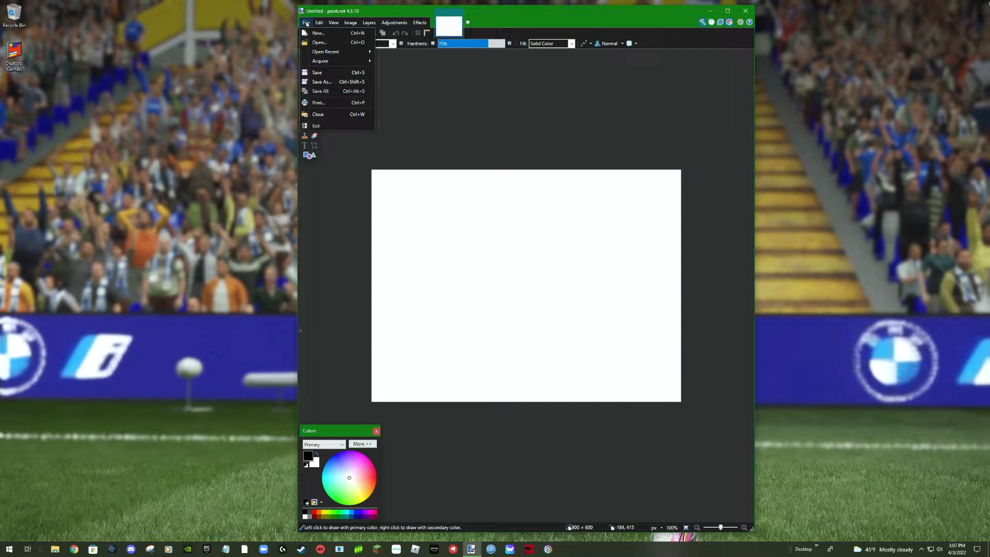
{"action": "left_click", "coordinate": [320, 44]}
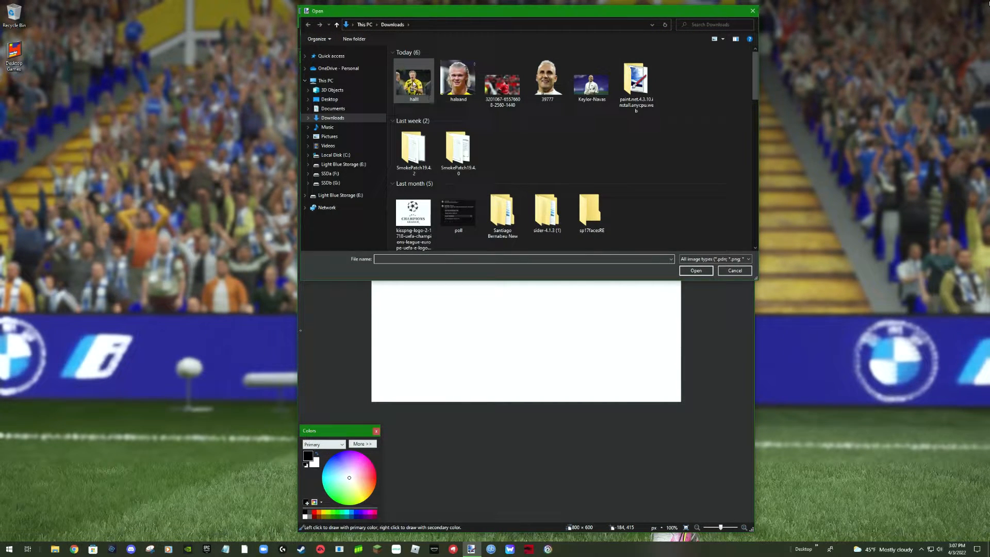
{"action": "left_click", "coordinate": [462, 85]}
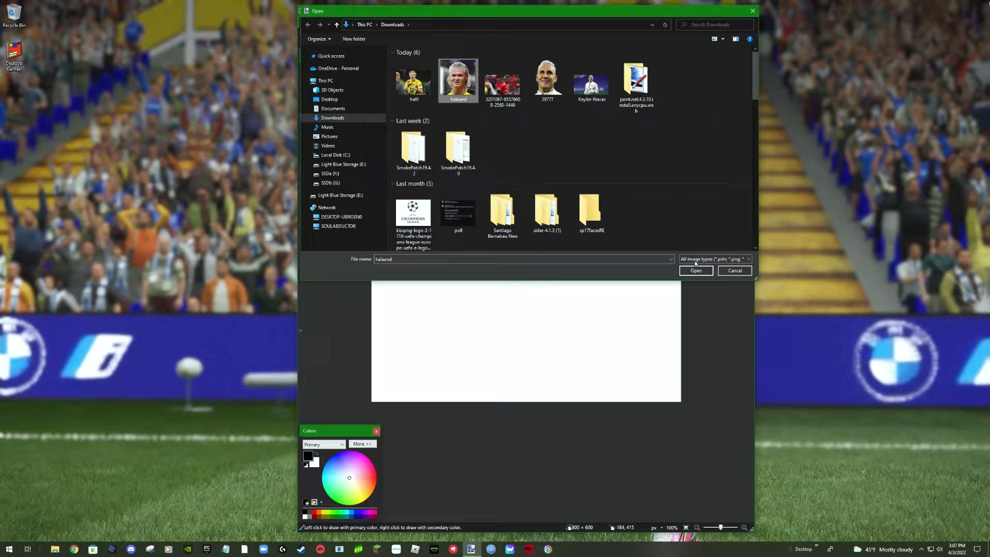
{"action": "left_click", "coordinate": [696, 270]}
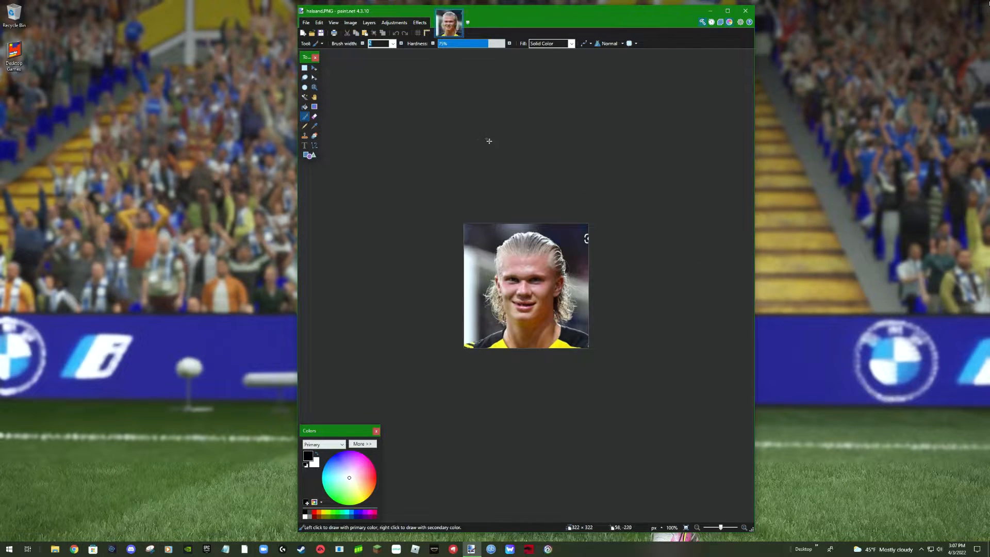
Open the Pogba photo in the red shirt from the Downloads folder as a second image.
{"action": "left_click", "coordinate": [305, 23]}
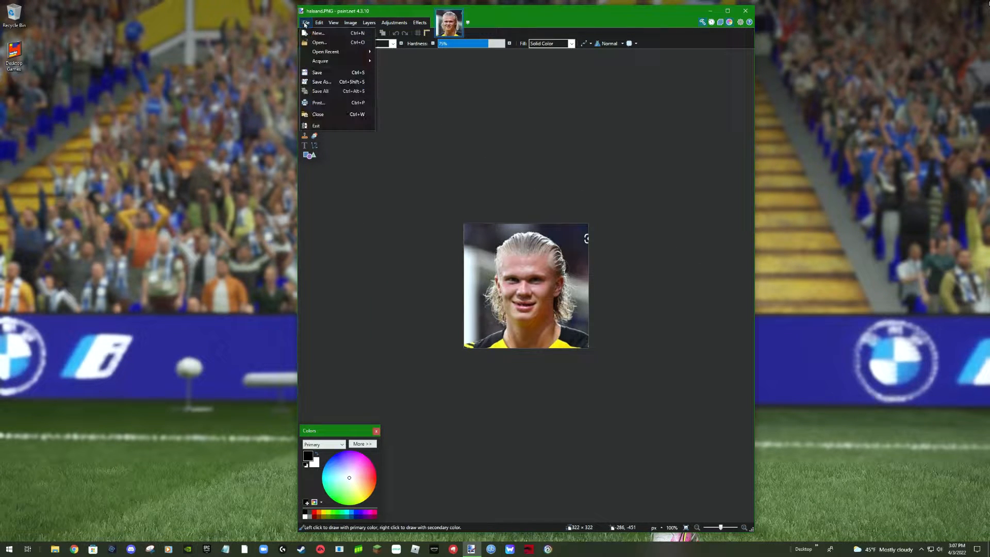
{"action": "left_click", "coordinate": [319, 43]}
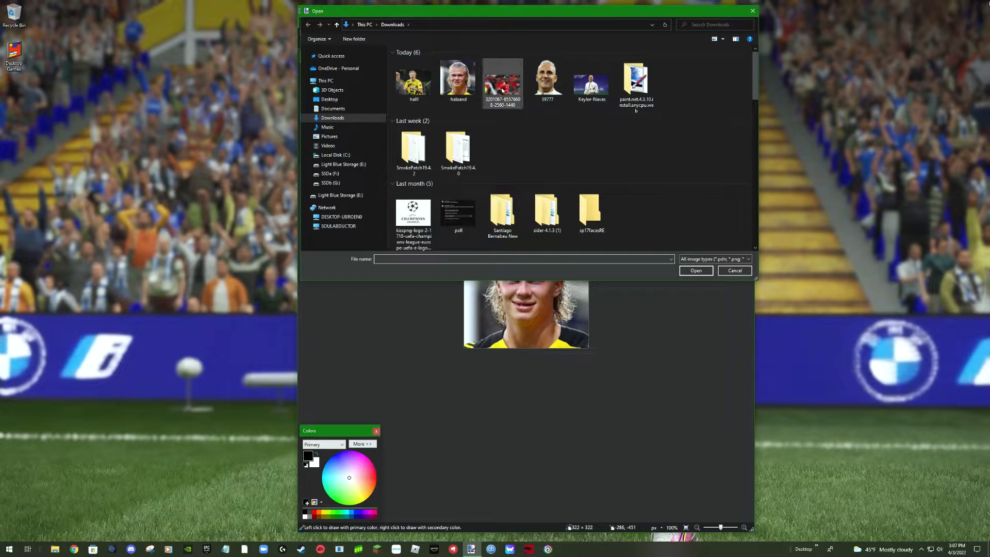
{"action": "left_click", "coordinate": [503, 89]}
{"action": "left_click", "coordinate": [702, 271]}
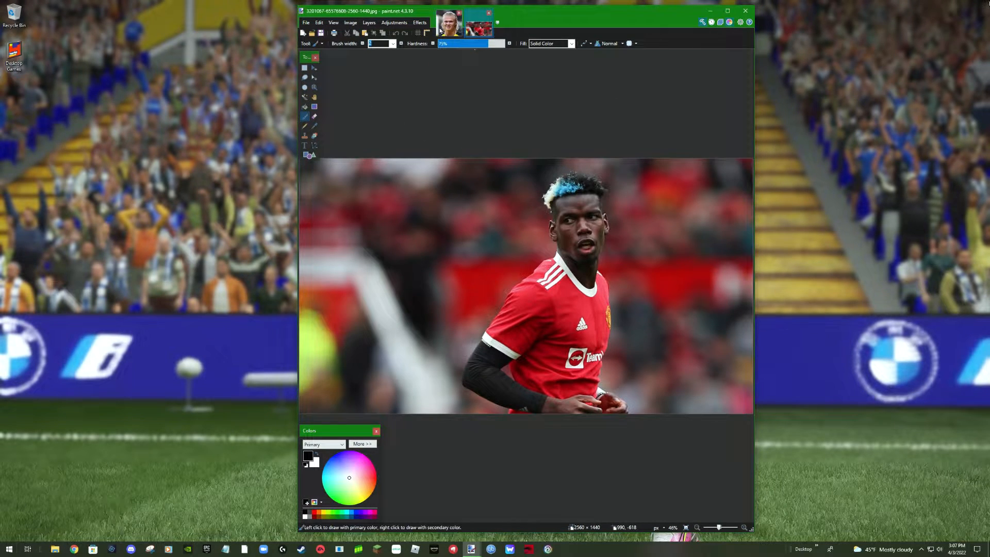
Open the photo of Haaland shouting in the yellow shirt from the Downloads folder as a third image.
{"action": "left_click", "coordinate": [312, 33]}
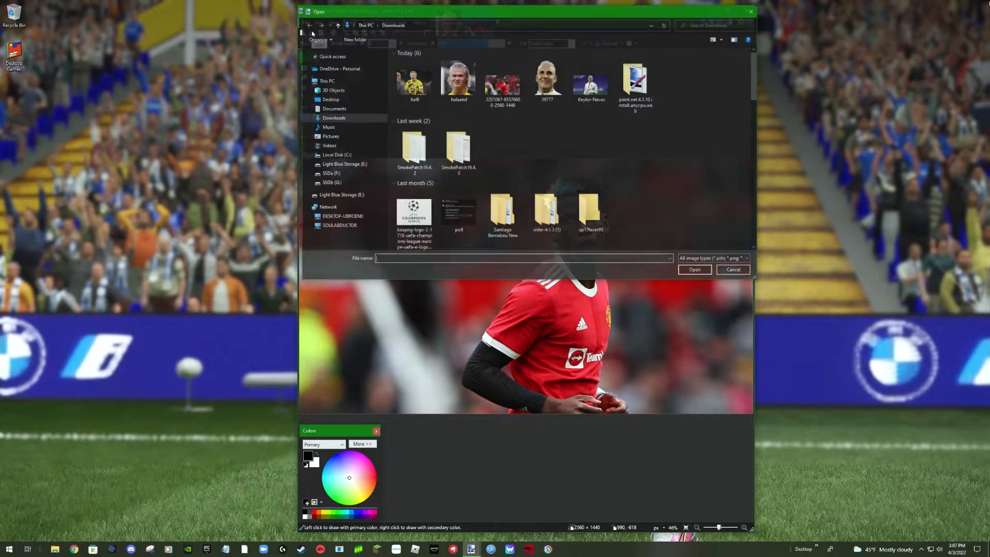
{"action": "left_click", "coordinate": [417, 85]}
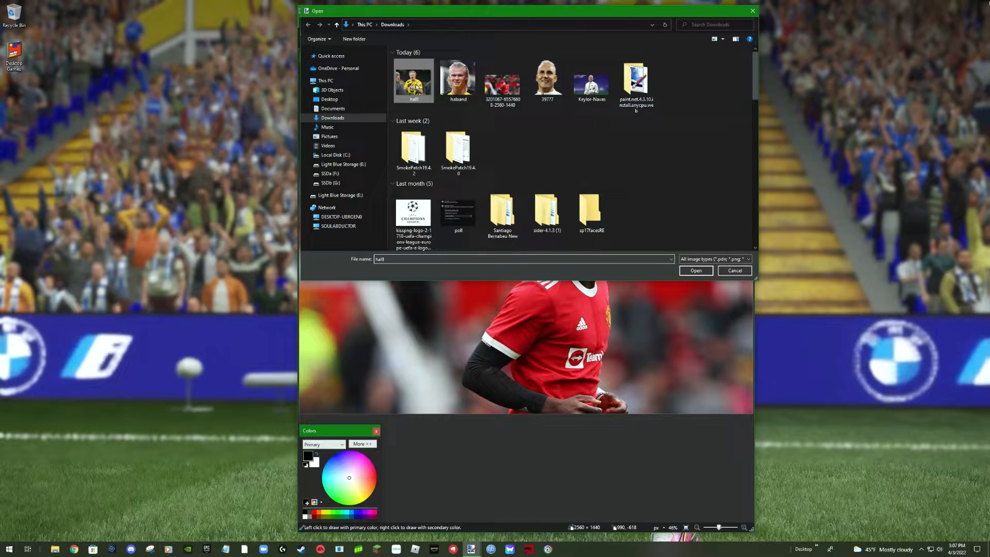
{"action": "left_click", "coordinate": [696, 271]}
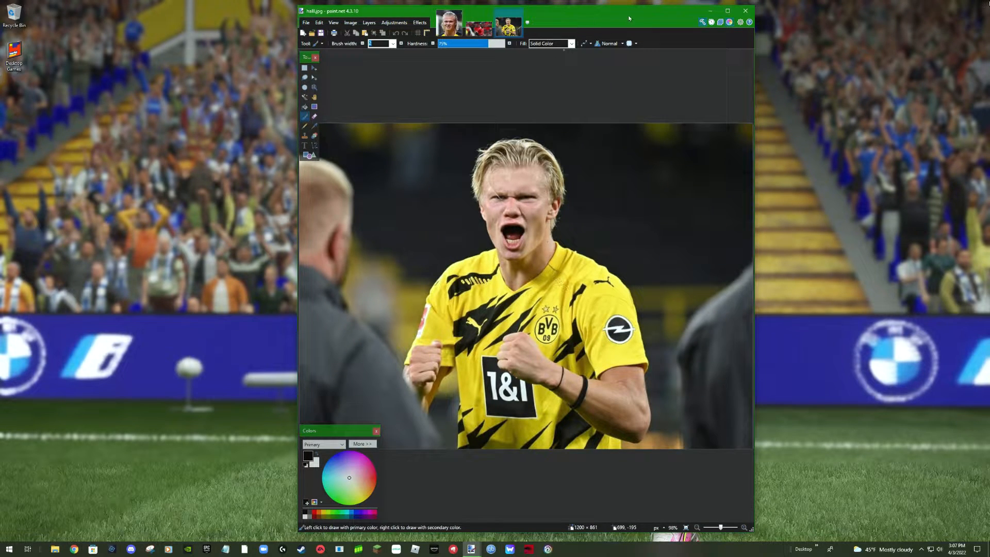
Crop the shouting Haaland photo to a nearly square head-and-shoulders area of about 429 × 431 px using Rectangle Select.
{"action": "left_click", "coordinate": [535, 99]}
{"action": "left_click", "coordinate": [304, 69]}
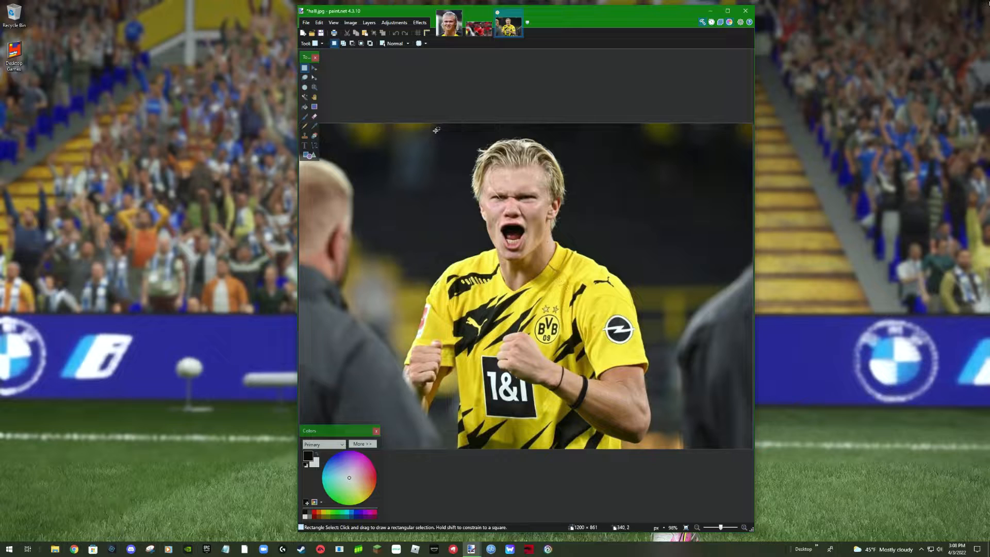
{"action": "mouse_move", "coordinate": [447, 129]}
{"action": "left_mouse_down"}
{"action": "mouse_move", "coordinate": [505, 282]}
{"action": "mouse_move", "coordinate": [605, 293]}
{"action": "left_mouse_up"}
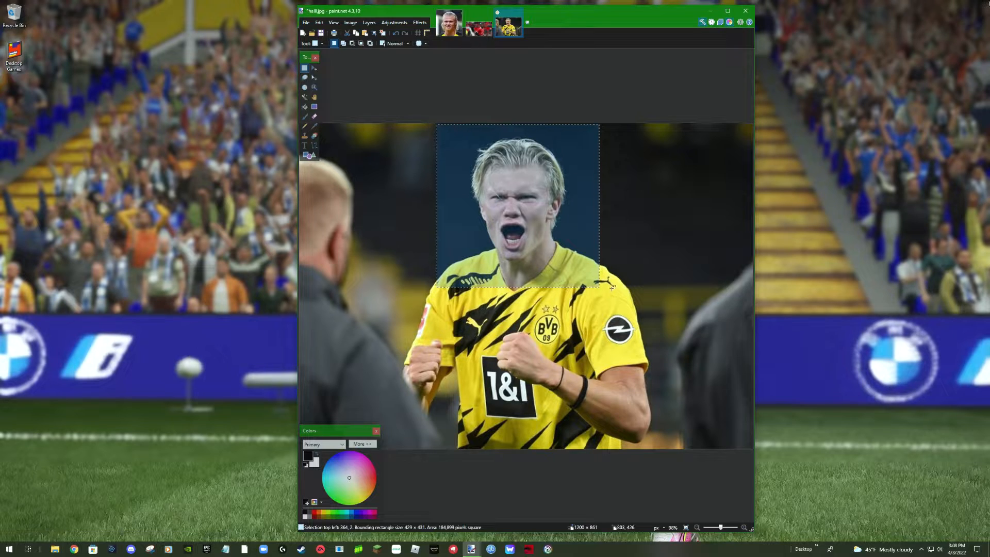
{"action": "left_click", "coordinate": [375, 35]}
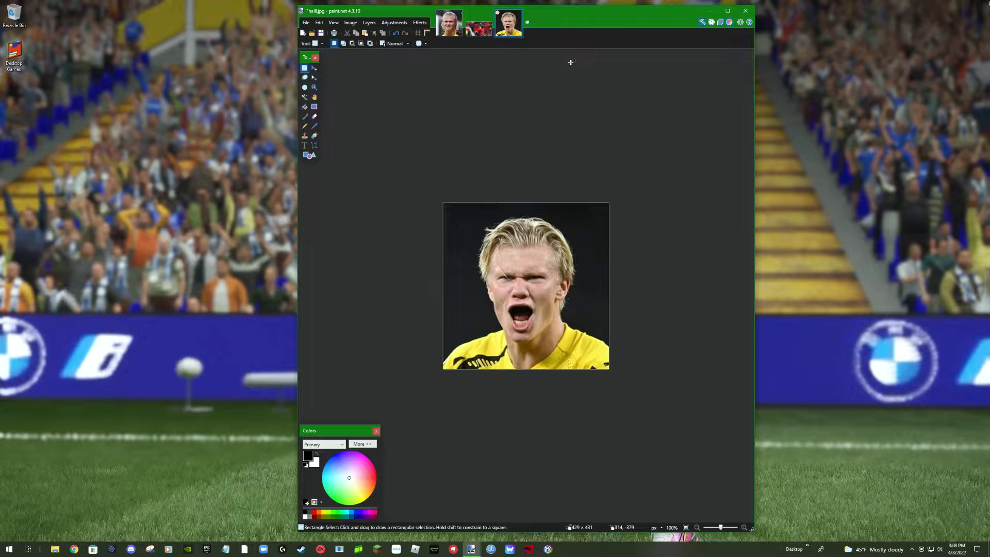
Crop the Pogba photo to a rectangular selection of about 601 × 669 px around his head and collar.
{"action": "left_click", "coordinate": [480, 31]}
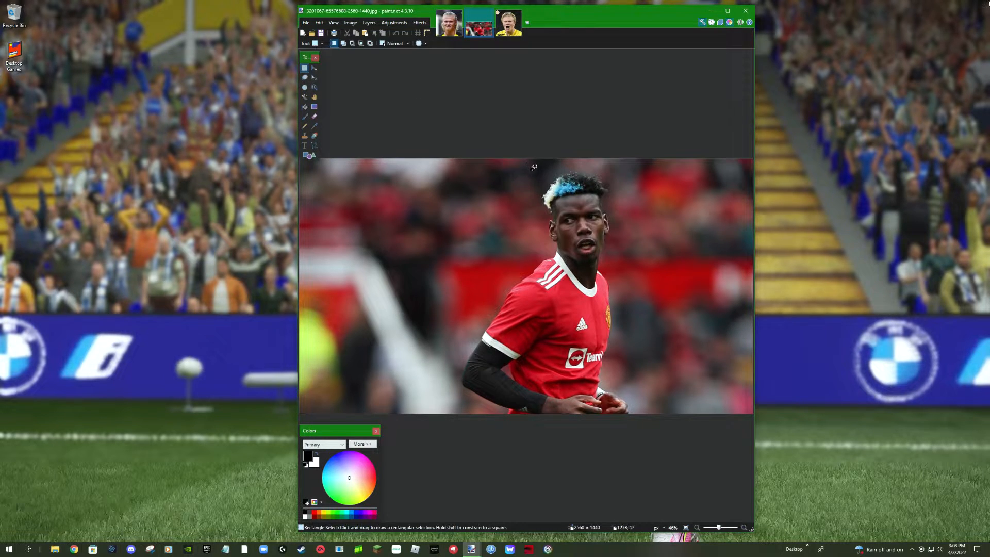
{"action": "left_click_drag", "start_coordinate": [524, 164], "coordinate": [631, 282]}
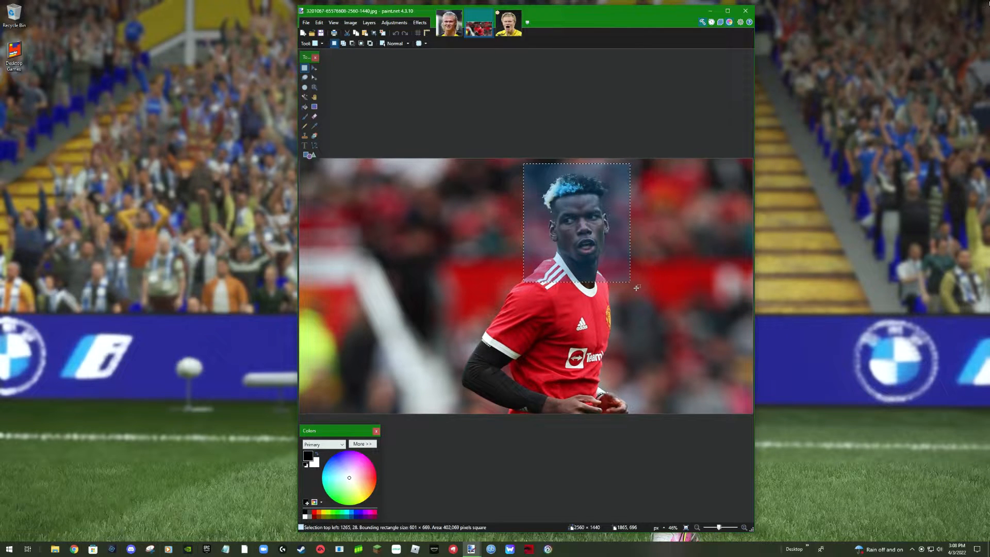
{"action": "left_click", "coordinate": [374, 34]}
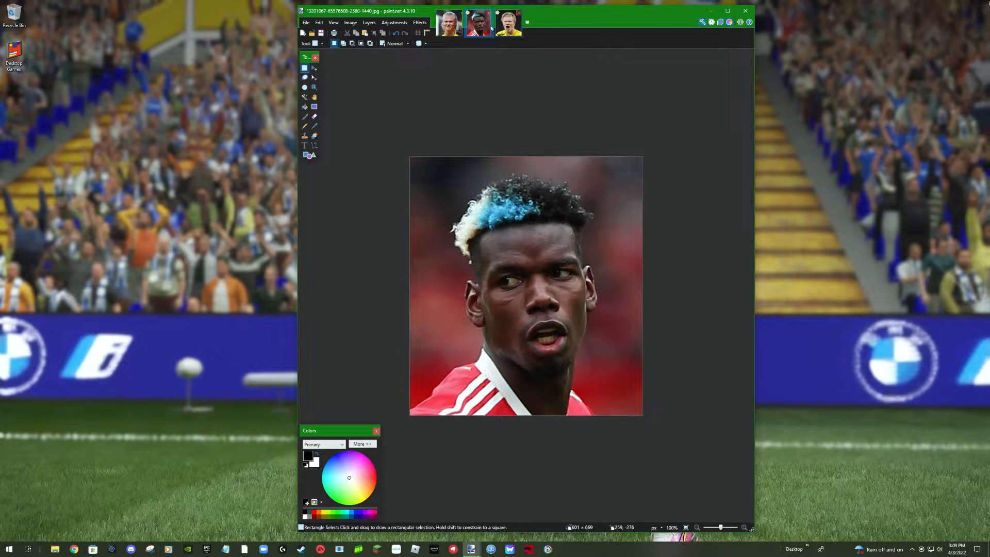
Delete the dark background of the cropped shouting Haaland photo using the Magic Wand at 51% tolerance, and deselect.
{"action": "left_click", "coordinate": [449, 26]}
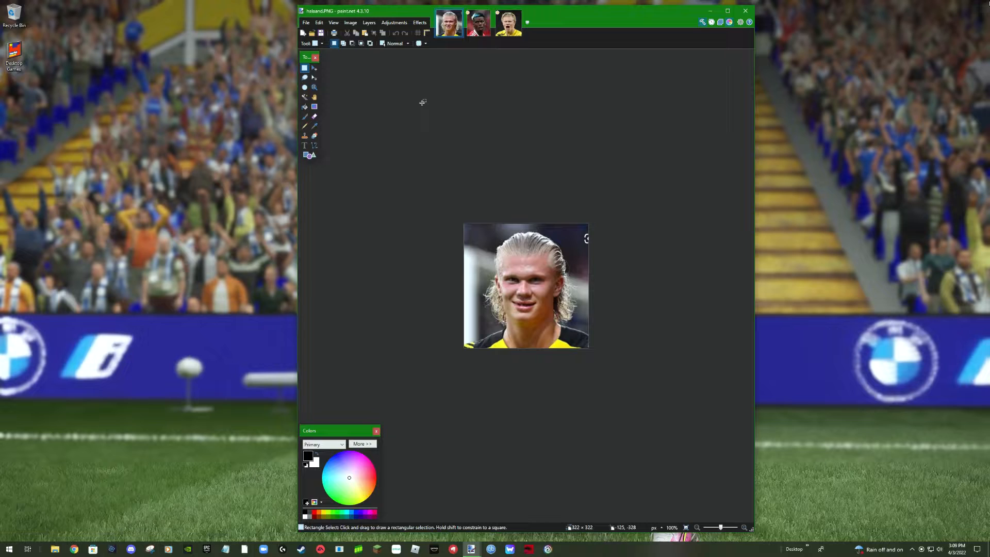
{"action": "left_click", "coordinate": [515, 31]}
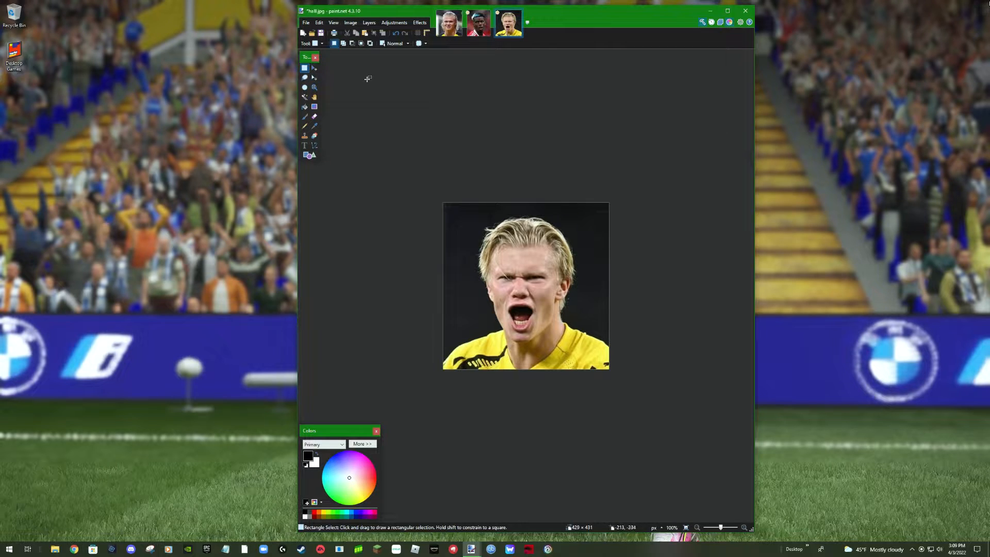
{"action": "left_click", "coordinate": [305, 97]}
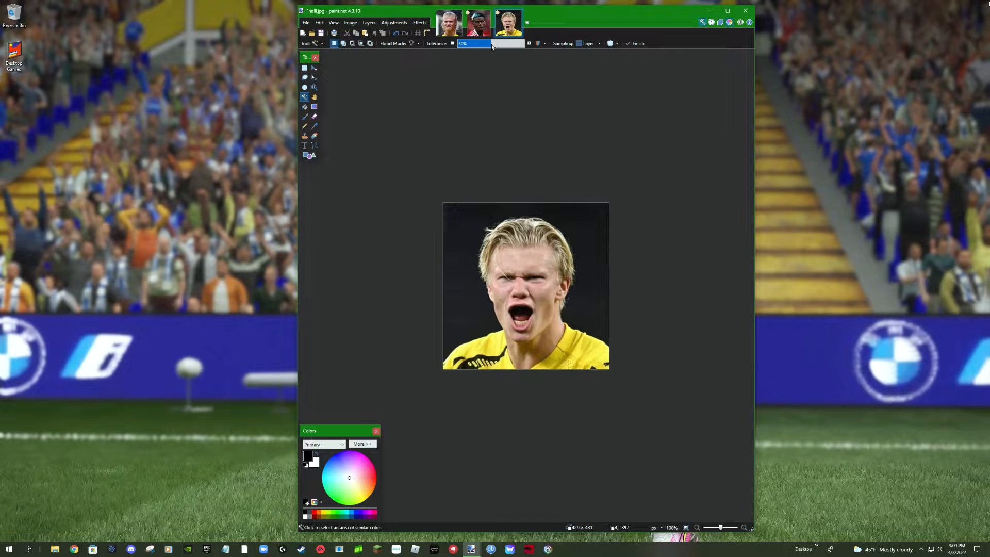
{"action": "mouse_move", "coordinate": [493, 47]}
{"action": "left_mouse_down"}
{"action": "mouse_move", "coordinate": [480, 48]}
{"action": "mouse_move", "coordinate": [492, 47]}
{"action": "left_mouse_up"}
{"action": "left_click", "coordinate": [465, 225]}
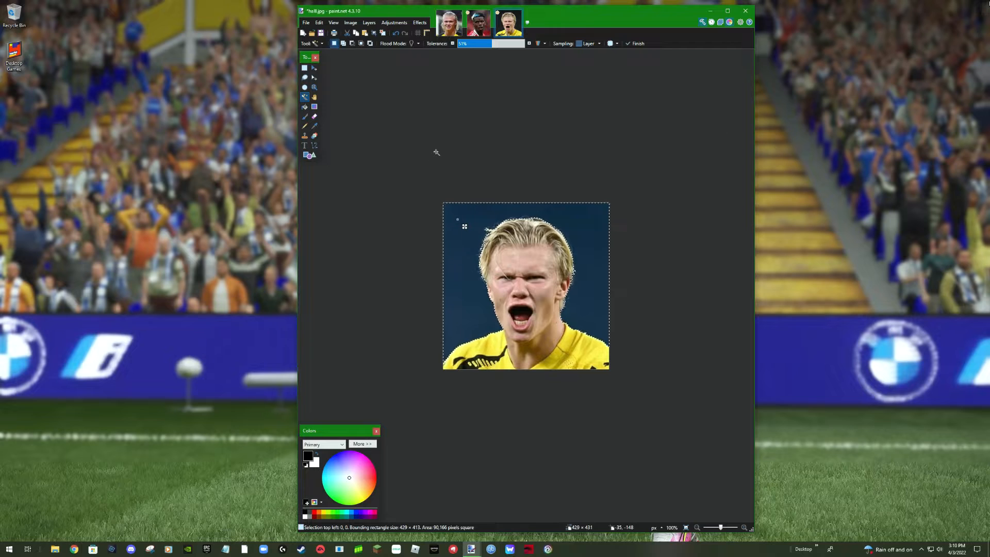
{"action": "key", "text": "Delete"}
{"action": "key", "text": "ctrl+d"}
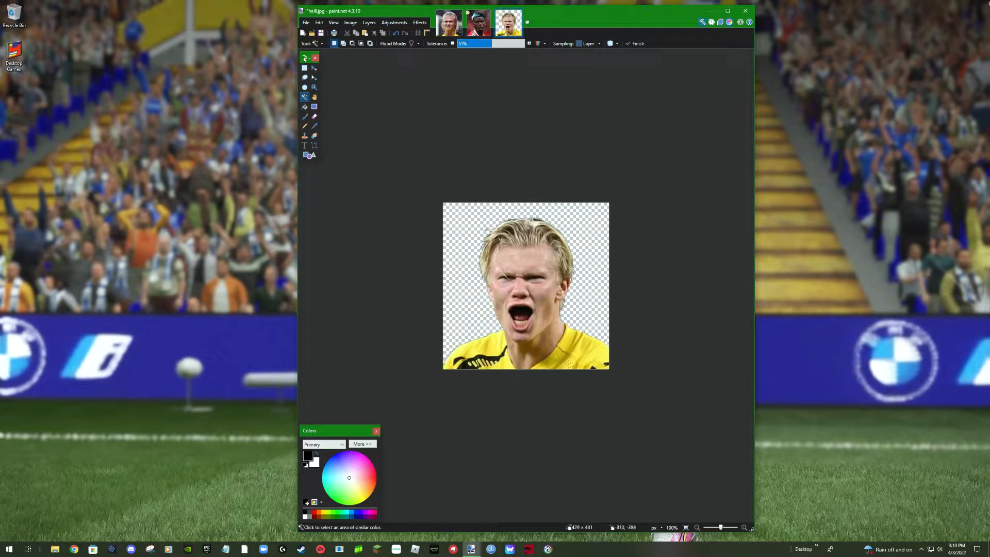
{"action": "left_click", "coordinate": [314, 68]}
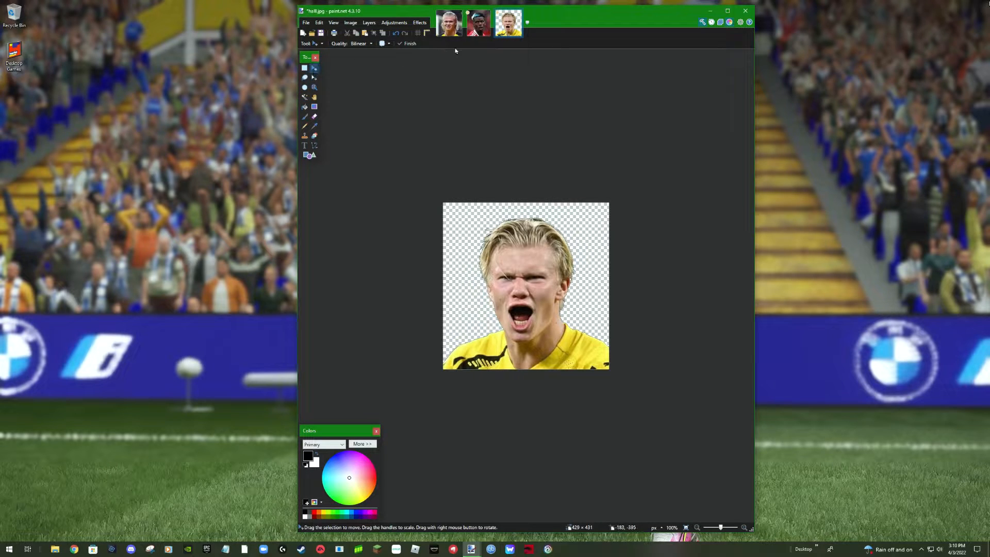
Try to select the blurred background of the cropped Pogba photo with the Magic Wand at 51% tolerance, and undo the selection.
{"action": "left_click", "coordinate": [479, 32]}
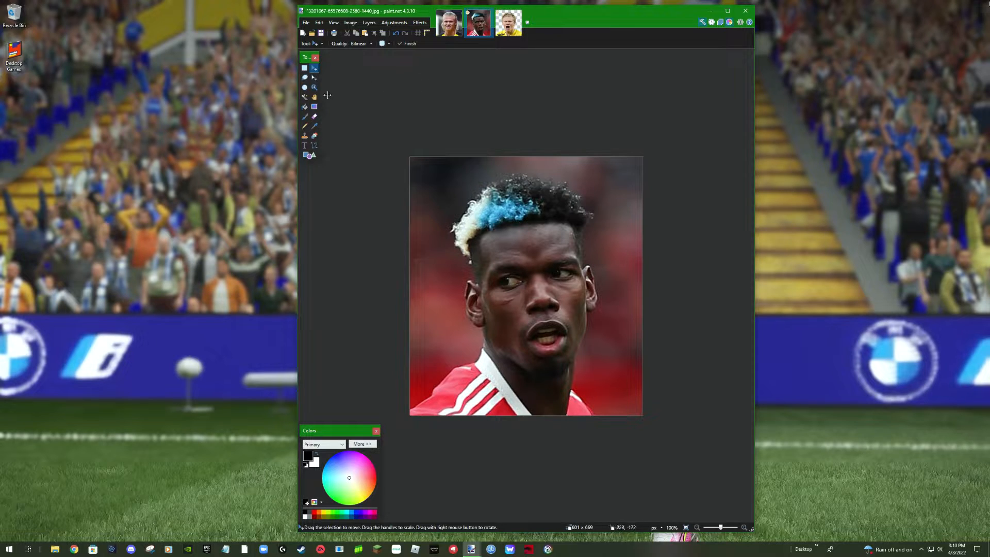
{"action": "left_click", "coordinate": [306, 97]}
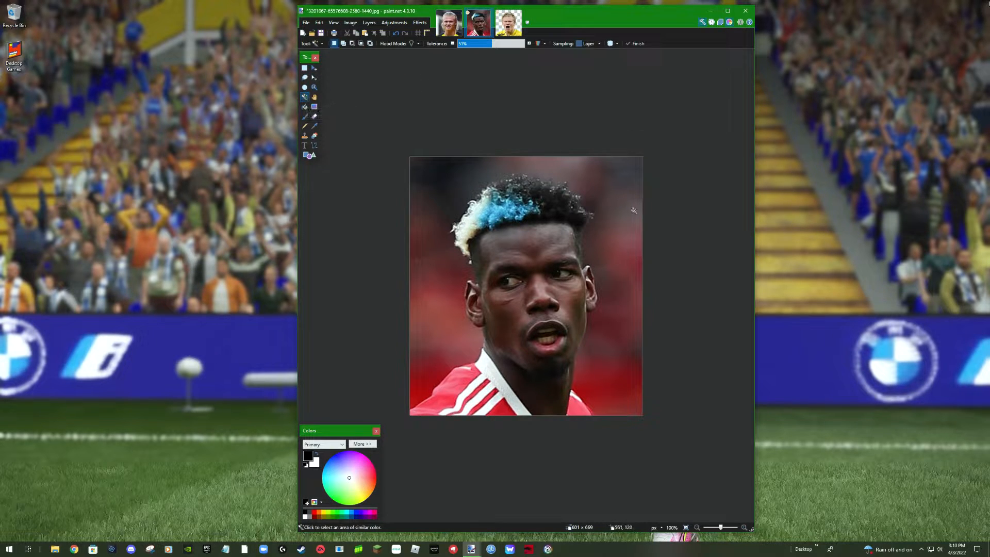
{"action": "left_click", "coordinate": [634, 208]}
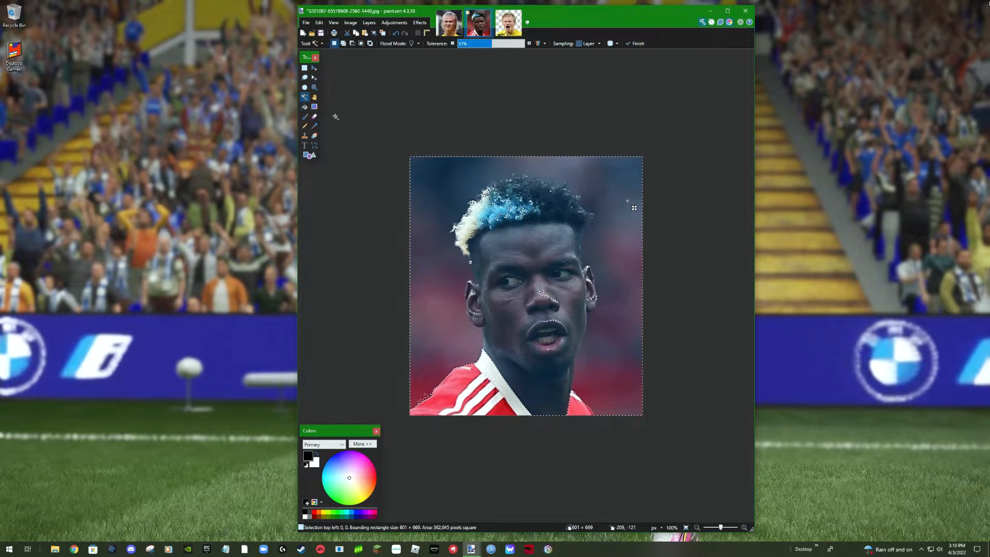
{"action": "left_click", "coordinate": [397, 33]}
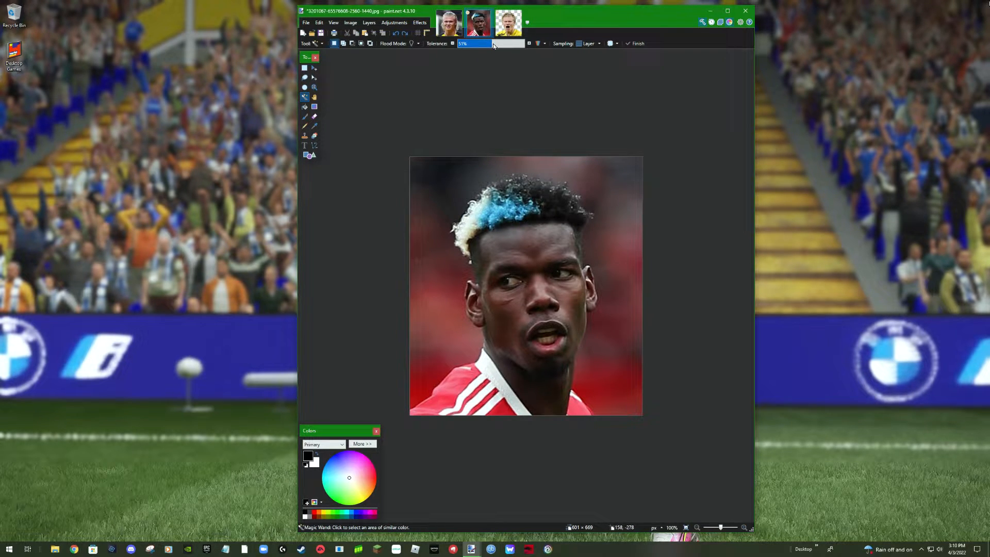
Try to remove the blurred background of the Pogba photo with the Magic Wand at 31% tolerance, and undo the selections and deletion.
{"action": "left_click_drag", "start_coordinate": [493, 45], "coordinate": [480, 44]}
{"action": "left_click", "coordinate": [451, 180]}
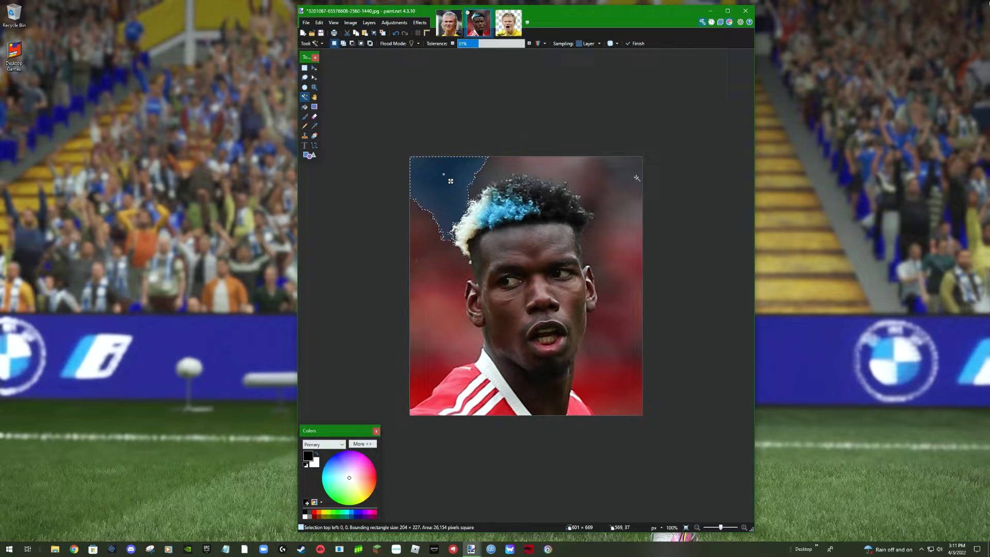
{"action": "key", "text": "Delete"}
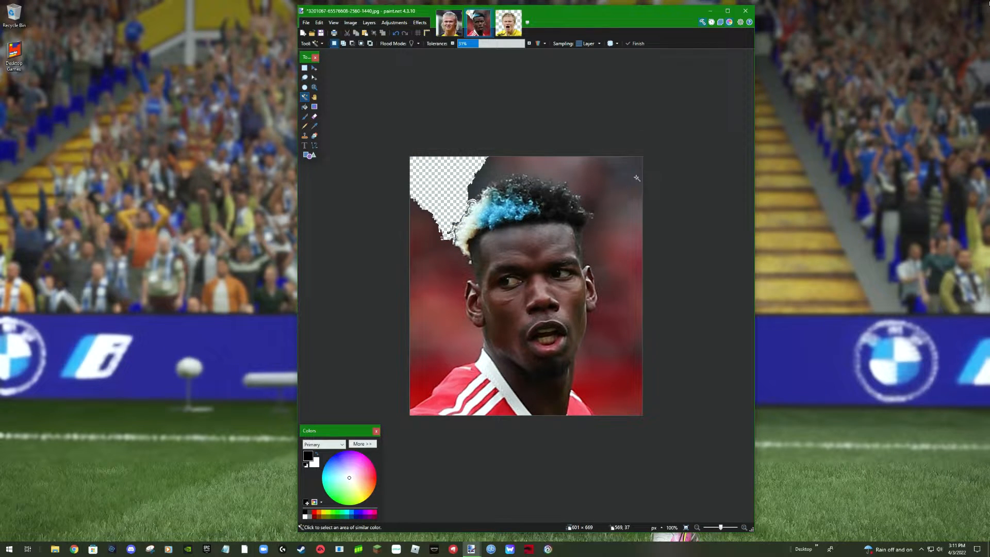
{"action": "left_click", "coordinate": [629, 259]}
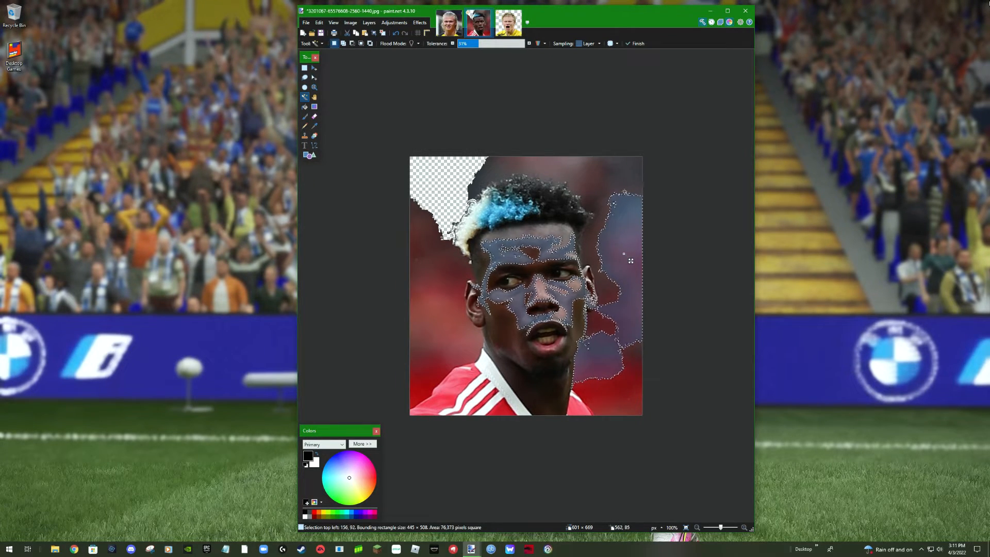
{"action": "left_click", "coordinate": [396, 33]}
{"action": "left_click", "coordinate": [624, 186]}
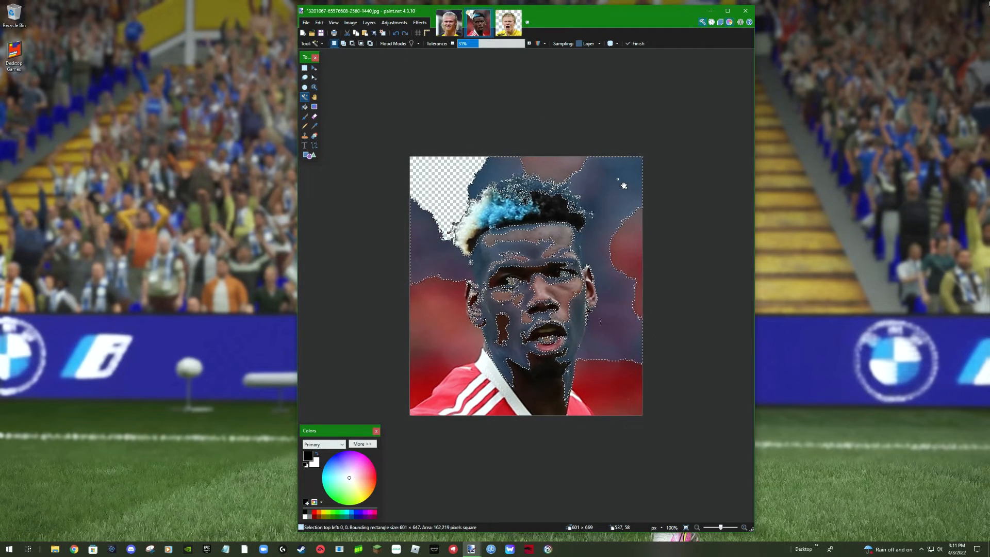
{"action": "left_click", "coordinate": [395, 33]}
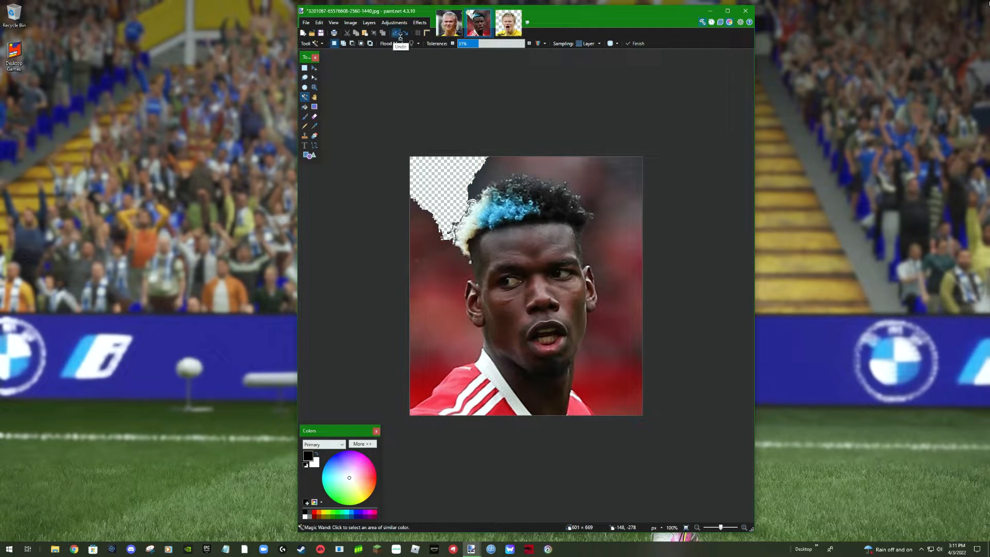
{"action": "left_click", "coordinate": [395, 33]}
{"action": "left_click", "coordinate": [395, 33]}
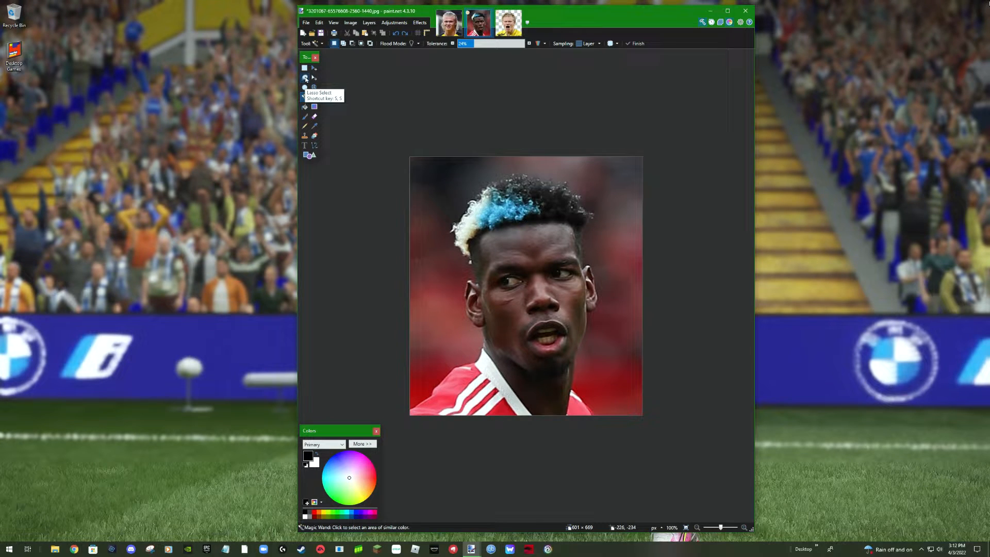
Outline the background around Pogba's head and shoulders with Lasso Select, staying slightly outside the hair, and delete it.
{"action": "left_click", "coordinate": [305, 78]}
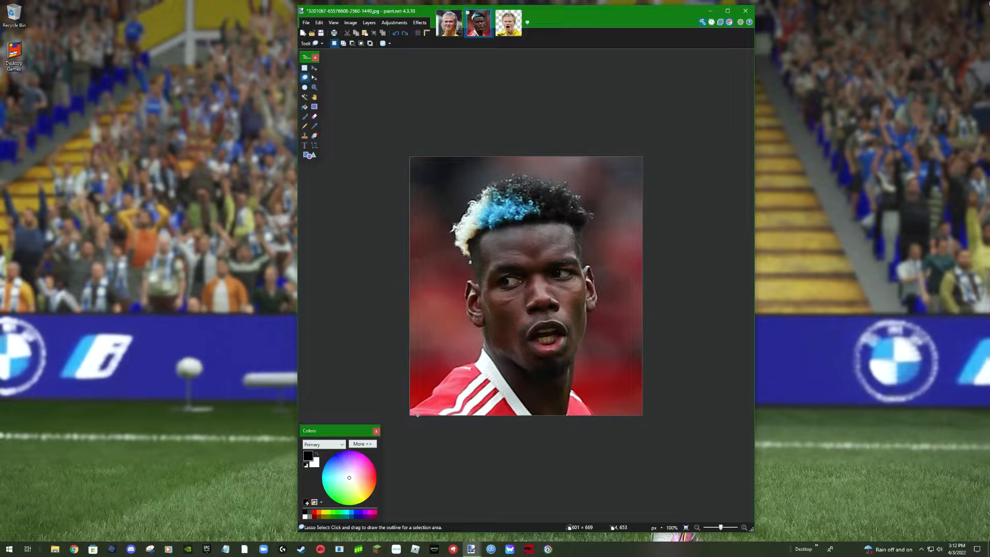
{"action": "left_click_drag", "start_coordinate": [418, 415], "coordinate": [439, 395]}
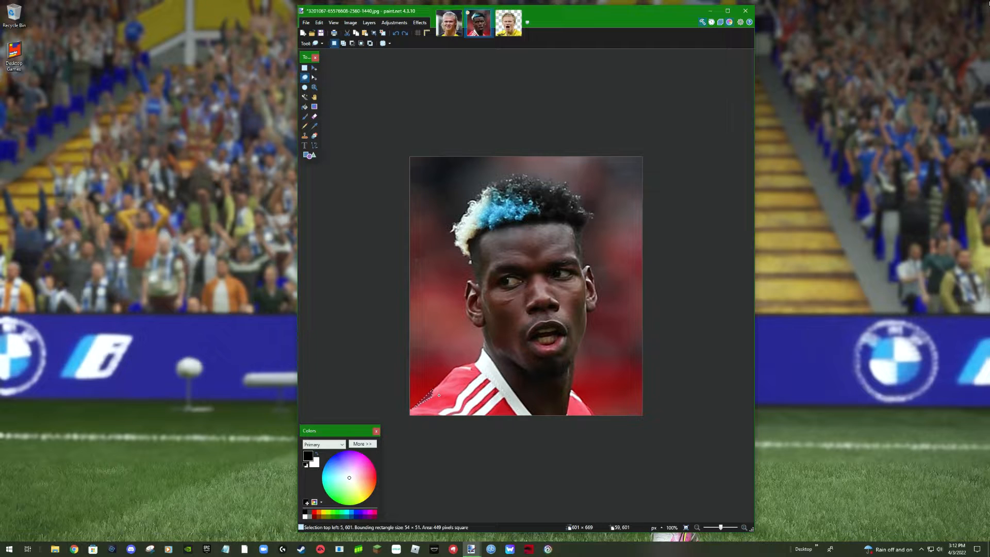
{"action": "mouse_move", "coordinate": [450, 386]}
{"action": "left_mouse_down"}
{"action": "mouse_move", "coordinate": [488, 363]}
{"action": "mouse_move", "coordinate": [482, 333]}
{"action": "left_mouse_up"}
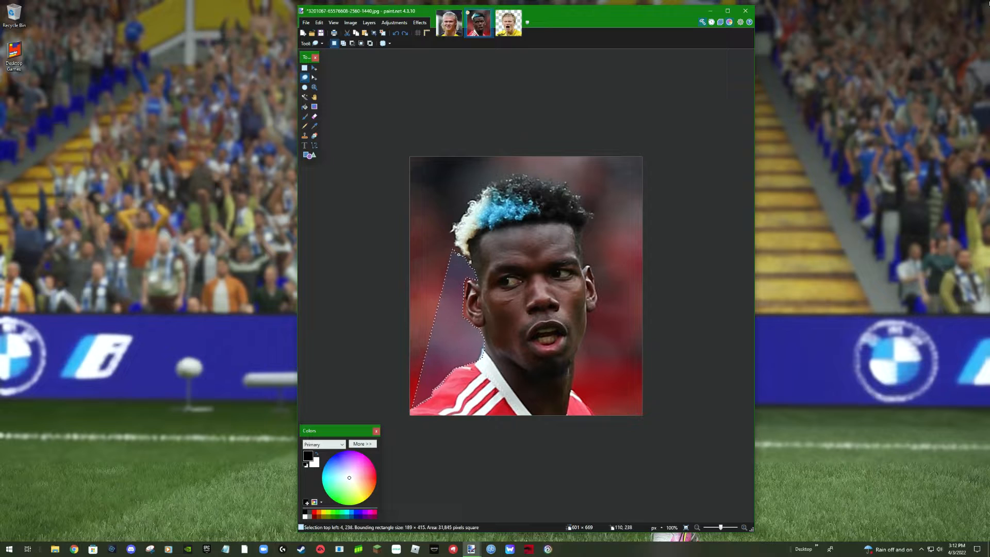
{"action": "mouse_move", "coordinate": [452, 219]}
{"action": "left_mouse_down"}
{"action": "mouse_move", "coordinate": [507, 177]}
{"action": "mouse_move", "coordinate": [576, 180]}
{"action": "mouse_move", "coordinate": [607, 222]}
{"action": "mouse_move", "coordinate": [594, 252]}
{"action": "mouse_move", "coordinate": [608, 307]}
{"action": "mouse_move", "coordinate": [585, 398]}
{"action": "mouse_move", "coordinate": [603, 421]}
{"action": "mouse_move", "coordinate": [597, 410]}
{"action": "mouse_move", "coordinate": [630, 423]}
{"action": "mouse_move", "coordinate": [657, 413]}
{"action": "mouse_move", "coordinate": [667, 304]}
{"action": "mouse_move", "coordinate": [647, 153]}
{"action": "mouse_move", "coordinate": [406, 160]}
{"action": "left_mouse_up"}
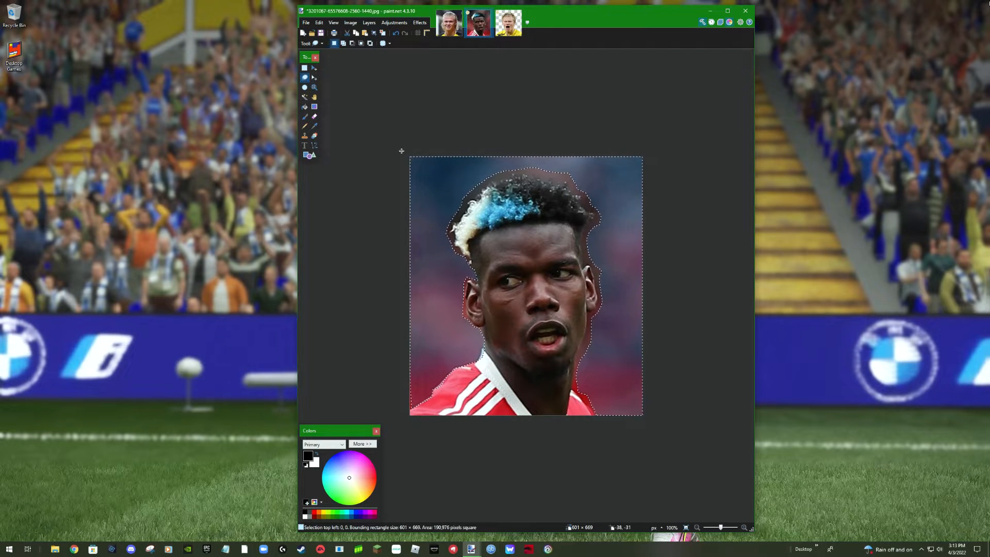
{"action": "key", "text": "Delete"}
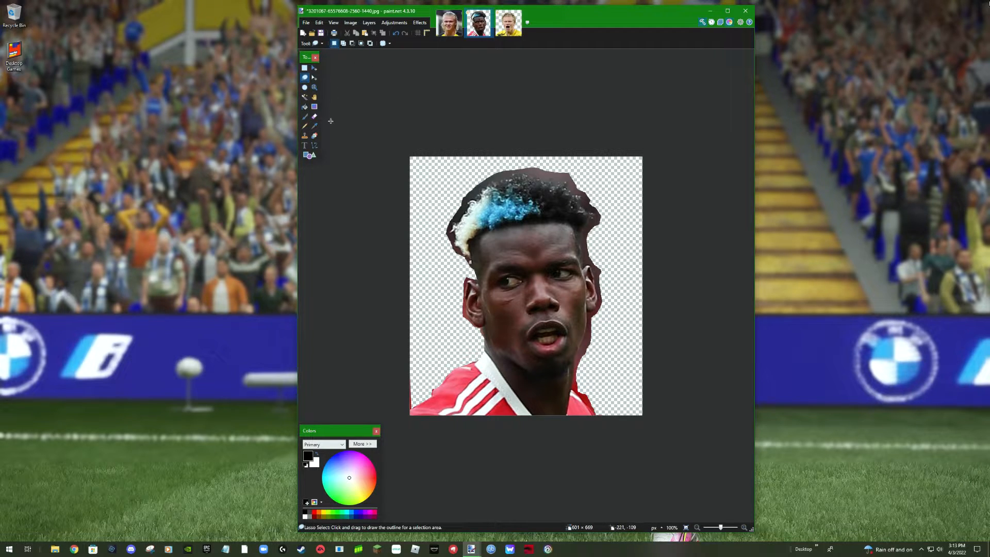
Erase leftover background along the right side of Pogba's hair, temple and jaw in the photo with the Eraser at brush width 10.
{"action": "left_click", "coordinate": [314, 118]}
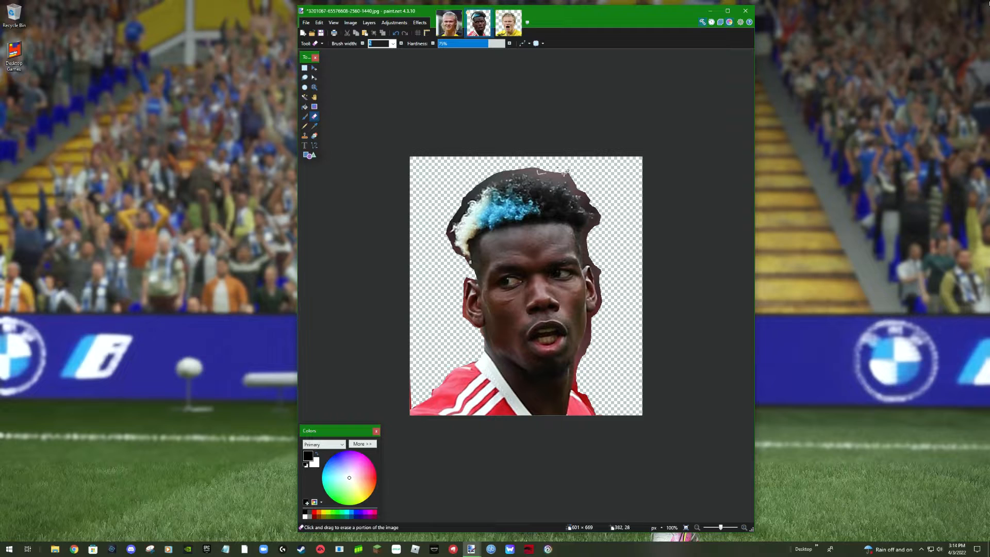
{"action": "left_click", "coordinate": [393, 43]}
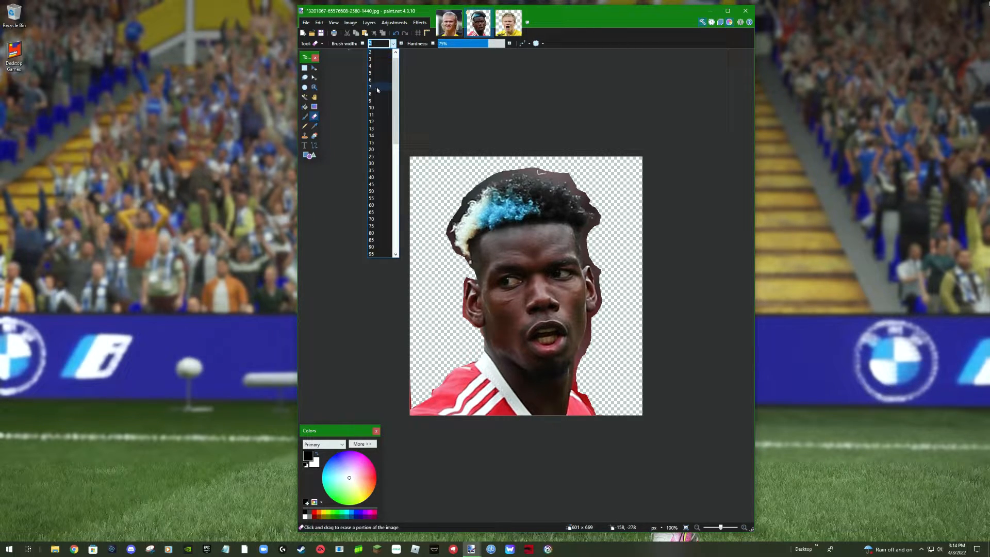
{"action": "left_click", "coordinate": [375, 109]}
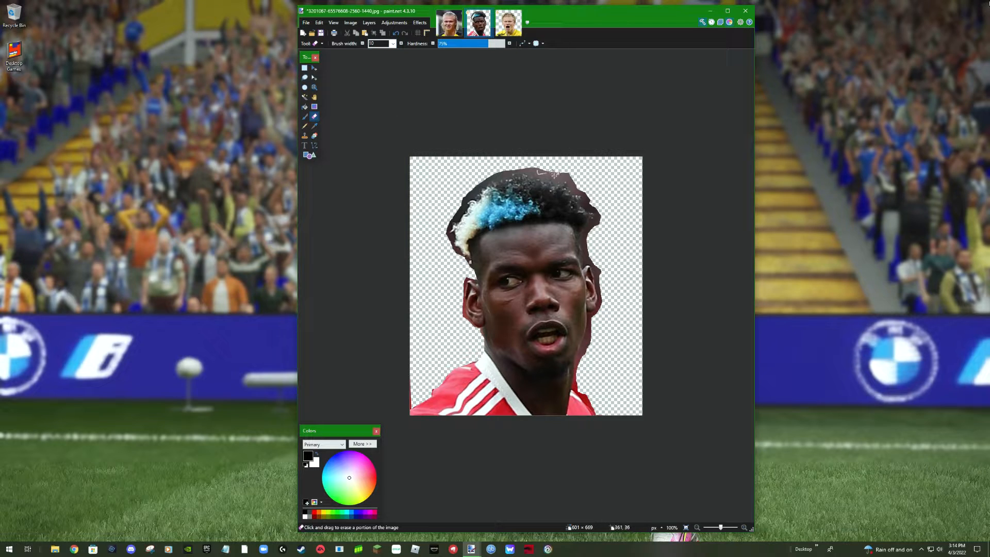
{"action": "mouse_move", "coordinate": [542, 169]}
{"action": "left_mouse_down"}
{"action": "mouse_move", "coordinate": [568, 170]}
{"action": "mouse_move", "coordinate": [570, 187]}
{"action": "mouse_move", "coordinate": [601, 214]}
{"action": "mouse_move", "coordinate": [585, 235]}
{"action": "mouse_move", "coordinate": [593, 226]}
{"action": "left_mouse_up"}
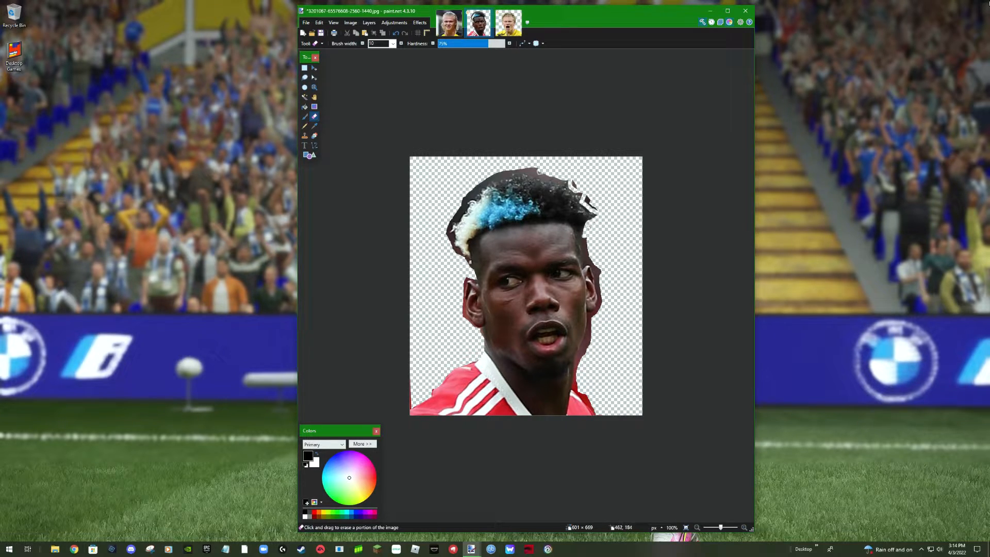
{"action": "left_click_drag", "start_coordinate": [594, 241], "coordinate": [582, 240]}
{"action": "left_click_drag", "start_coordinate": [588, 248], "coordinate": [585, 246]}
{"action": "left_click_drag", "start_coordinate": [587, 332], "coordinate": [576, 374]}
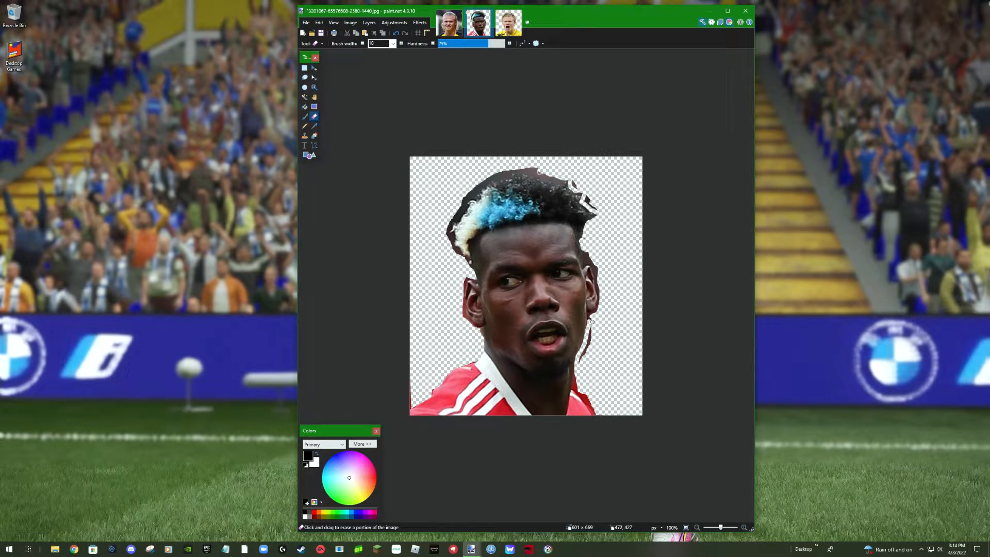
Erase the remaining background fringe along the photo's right side, around Pogba's neck, collar, ear and hair edge, undoing one stray stroke.
{"action": "mouse_move", "coordinate": [592, 320]}
{"action": "left_mouse_down"}
{"action": "mouse_move", "coordinate": [573, 389]}
{"action": "mouse_move", "coordinate": [599, 419]}
{"action": "left_mouse_up"}
{"action": "mouse_move", "coordinate": [579, 378]}
{"action": "left_mouse_down"}
{"action": "mouse_move", "coordinate": [593, 340]}
{"action": "mouse_move", "coordinate": [588, 348]}
{"action": "left_mouse_up"}
{"action": "left_click_drag", "start_coordinate": [588, 313], "coordinate": [598, 313]}
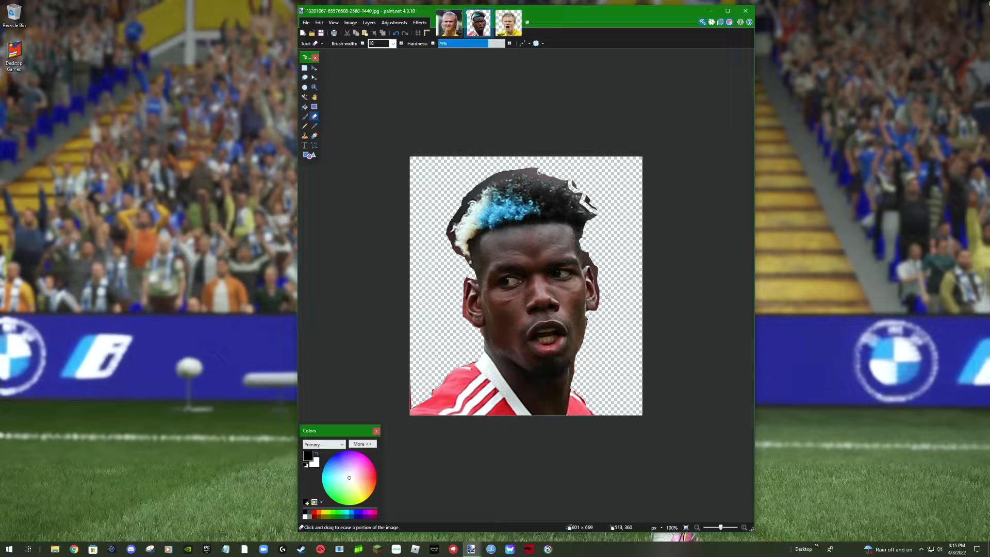
{"action": "left_click", "coordinate": [396, 33]}
{"action": "left_click_drag", "start_coordinate": [589, 252], "coordinate": [601, 279]}
{"action": "mouse_move", "coordinate": [596, 215]}
{"action": "left_mouse_down"}
{"action": "mouse_move", "coordinate": [588, 197]}
{"action": "mouse_move", "coordinate": [591, 207]}
{"action": "left_mouse_up"}
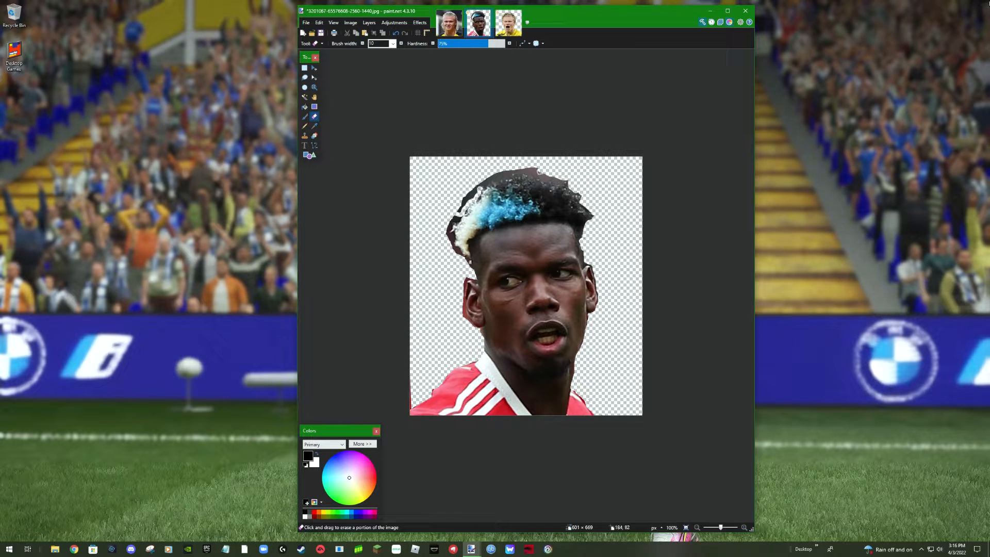
Erase the dark fringe above Pogba's hair, along the blond hair edge and around the ear and neck on the photo's left side.
{"action": "mouse_move", "coordinate": [488, 185]}
{"action": "left_mouse_down"}
{"action": "mouse_move", "coordinate": [570, 181]}
{"action": "mouse_move", "coordinate": [537, 178]}
{"action": "mouse_move", "coordinate": [535, 168]}
{"action": "mouse_move", "coordinate": [496, 180]}
{"action": "left_mouse_up"}
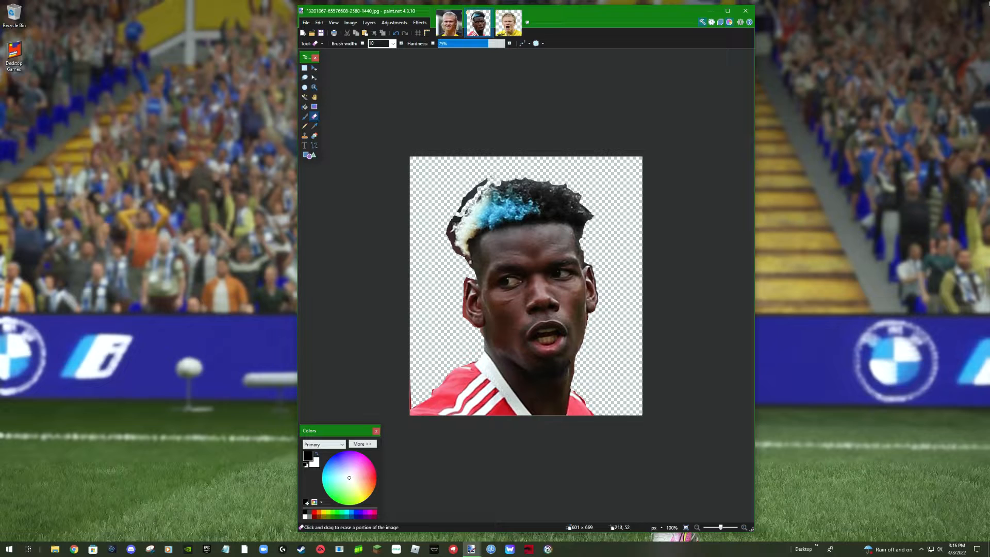
{"action": "mouse_move", "coordinate": [493, 177]}
{"action": "left_mouse_down"}
{"action": "mouse_move", "coordinate": [467, 193]}
{"action": "mouse_move", "coordinate": [485, 182]}
{"action": "mouse_move", "coordinate": [465, 191]}
{"action": "mouse_move", "coordinate": [448, 222]}
{"action": "mouse_move", "coordinate": [471, 270]}
{"action": "mouse_move", "coordinate": [450, 231]}
{"action": "mouse_move", "coordinate": [478, 201]}
{"action": "left_mouse_up"}
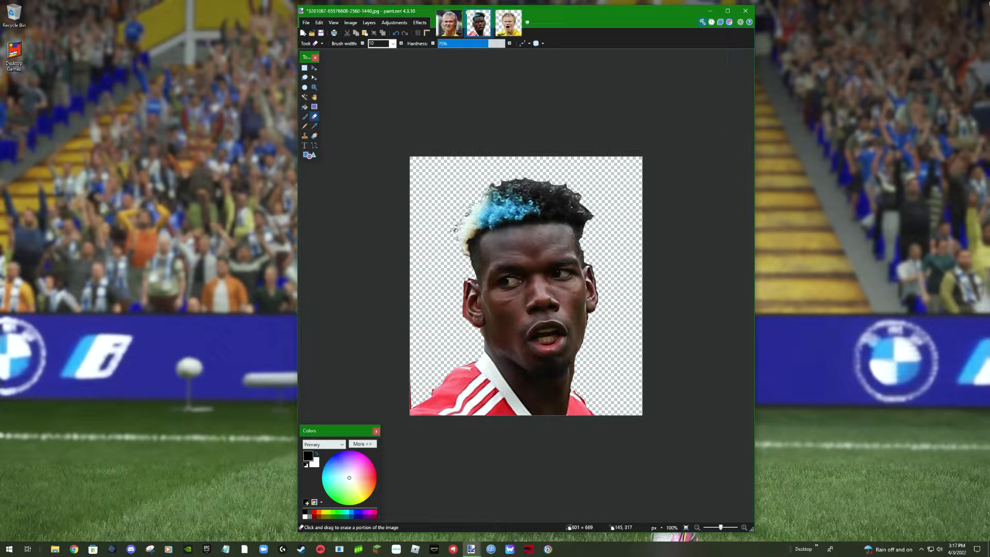
{"action": "left_click_drag", "start_coordinate": [466, 279], "coordinate": [468, 281]}
{"action": "left_click", "coordinate": [396, 32]}
{"action": "mouse_move", "coordinate": [465, 277]}
{"action": "left_mouse_down"}
{"action": "mouse_move", "coordinate": [467, 319]}
{"action": "mouse_move", "coordinate": [489, 335]}
{"action": "mouse_move", "coordinate": [481, 330]}
{"action": "mouse_move", "coordinate": [480, 341]}
{"action": "left_mouse_up"}
{"action": "left_click_drag", "start_coordinate": [471, 276], "coordinate": [473, 281]}
Create a new blank image of 128 × 128 pixels.
{"action": "left_click", "coordinate": [314, 68]}
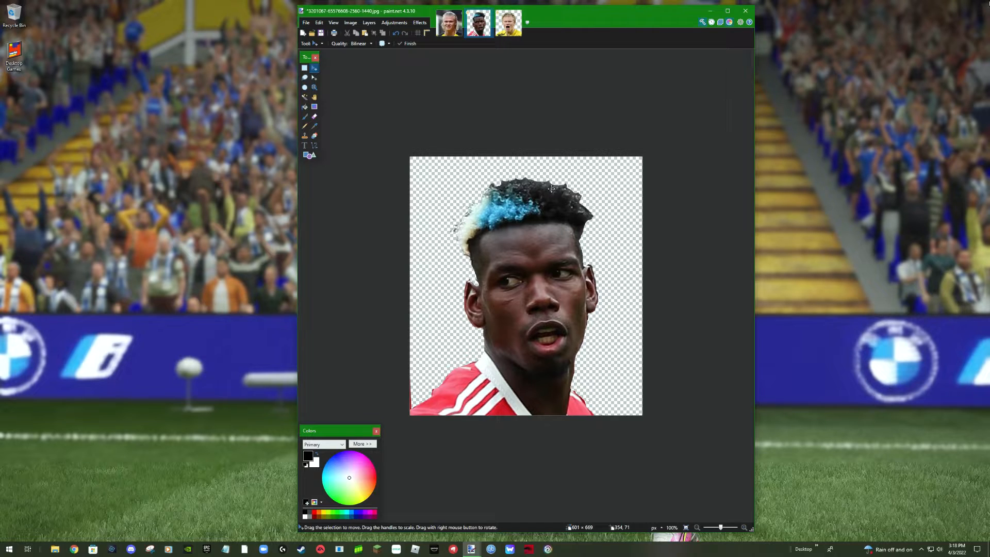
{"action": "left_click", "coordinate": [506, 33]}
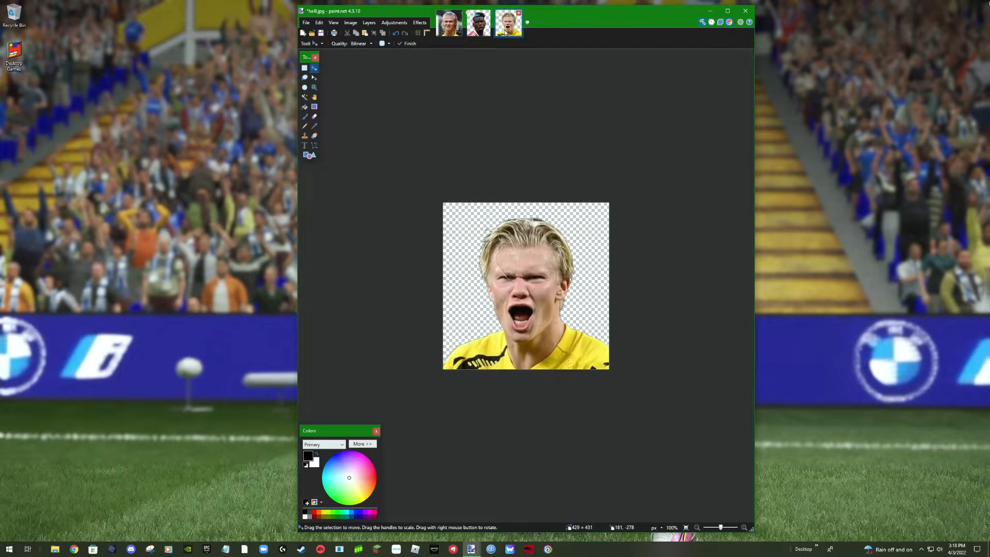
{"action": "left_click", "coordinate": [479, 28]}
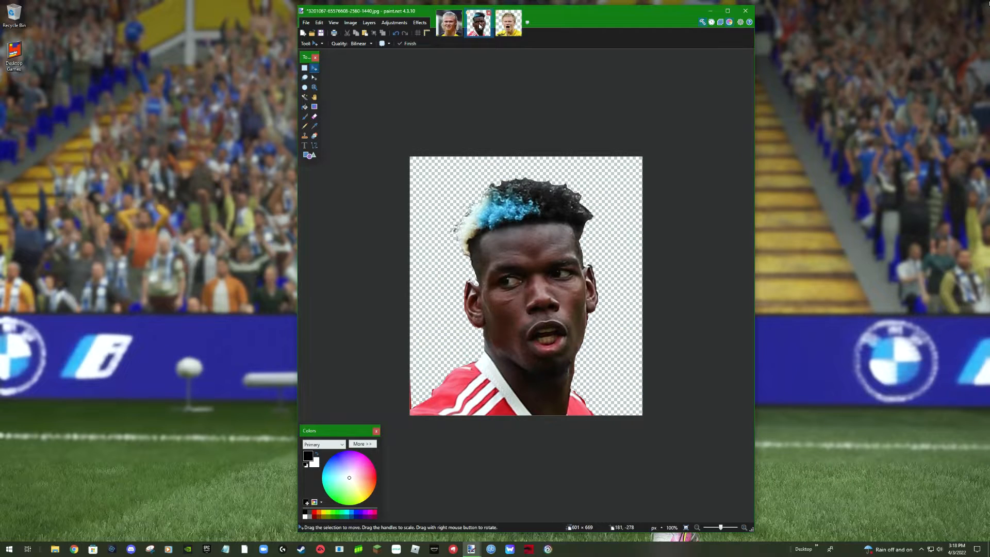
{"action": "left_click", "coordinate": [307, 23]}
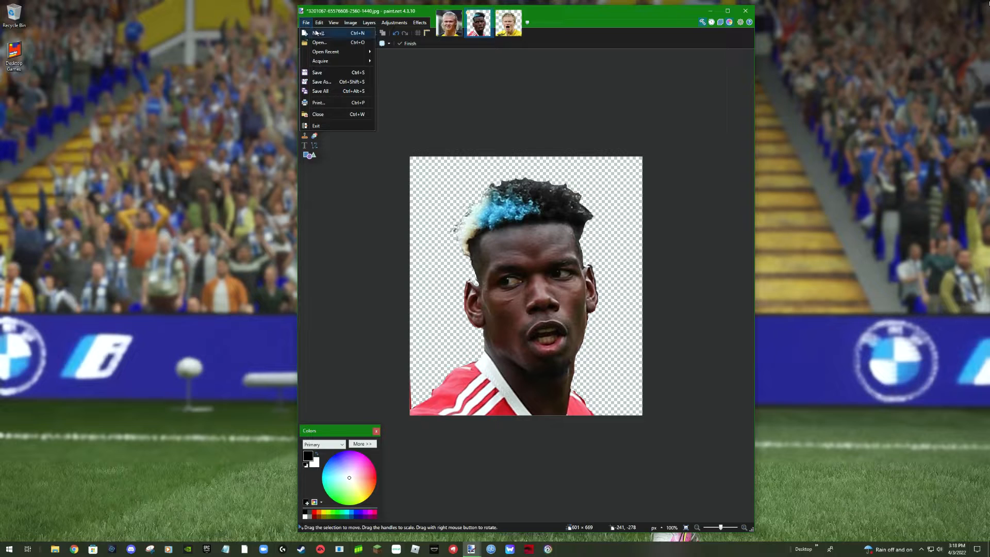
{"action": "left_click", "coordinate": [318, 33]}
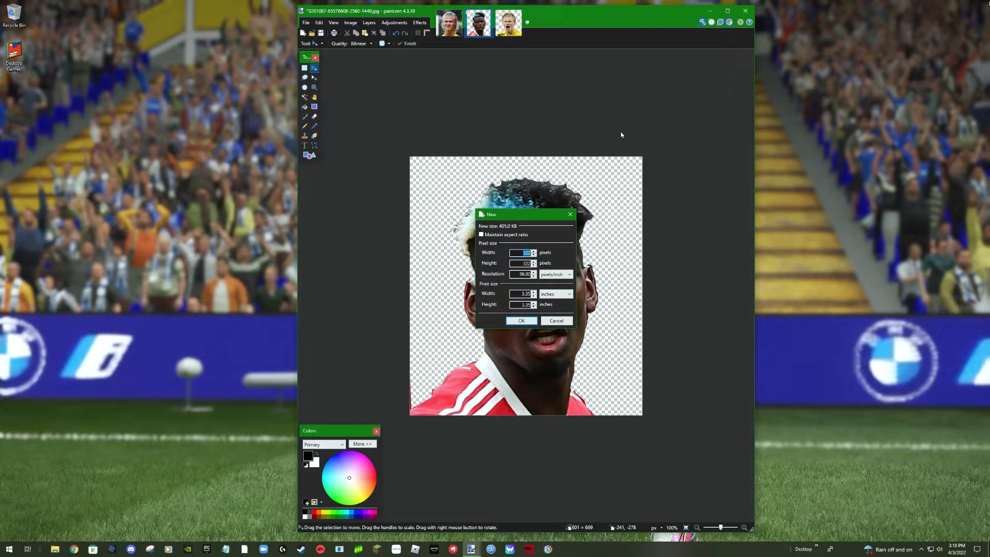
{"action": "type", "text": "126"}
{"action": "type", "text": "128"}
{"action": "key", "text": "Tab"}
{"action": "type", "text": "12"}
{"action": "left_click", "coordinate": [521, 321]}
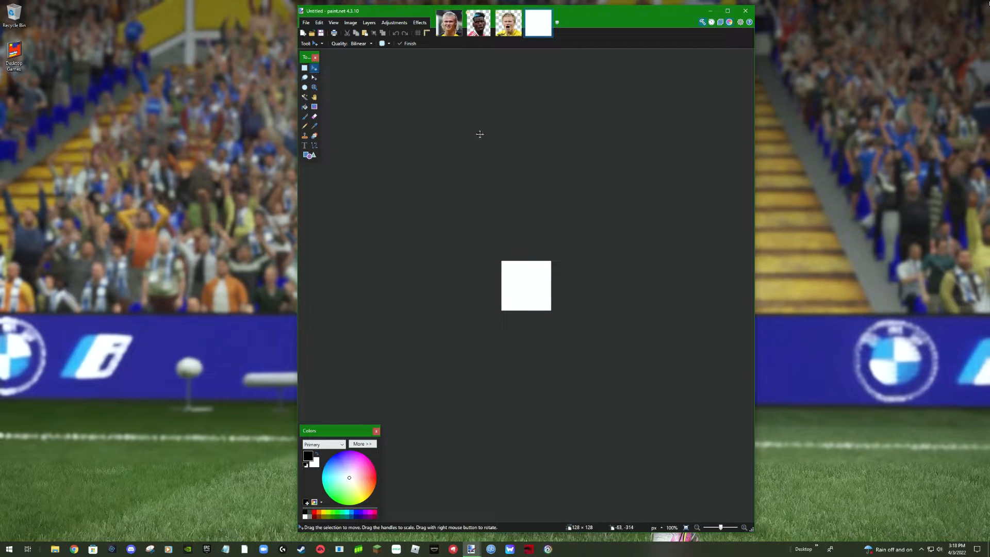
Copy the entire shouting Haaland cutout into the new image, keeping the canvas size, then scale it to about 142 × 144 px and center the head.
{"action": "left_click", "coordinate": [508, 29]}
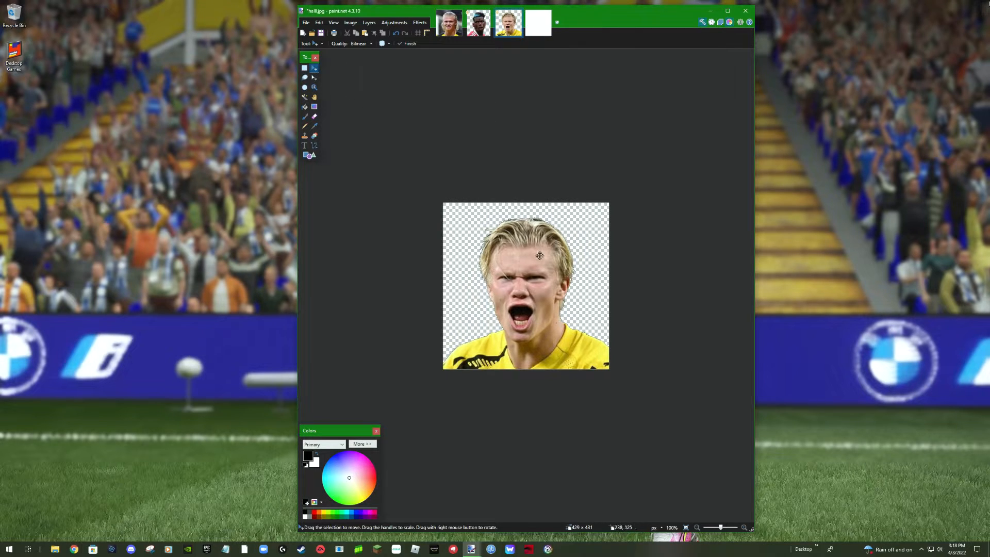
{"action": "key", "text": "ctrl+a"}
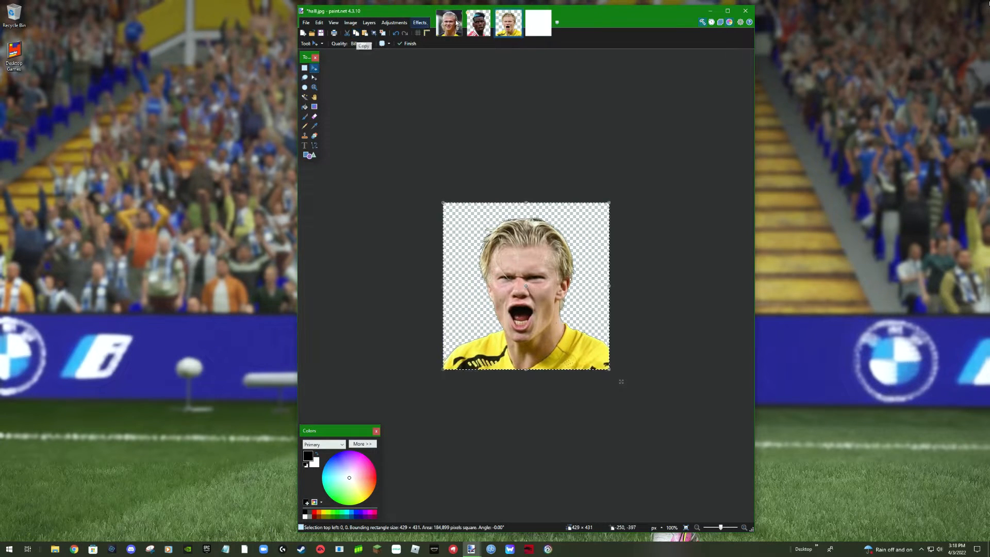
{"action": "left_click", "coordinate": [544, 22]}
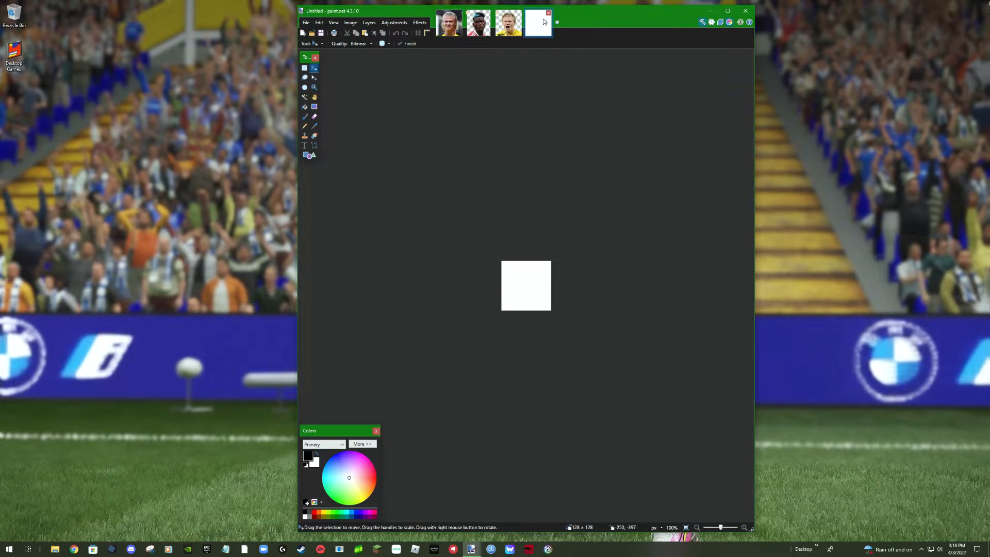
{"action": "left_click", "coordinate": [366, 33]}
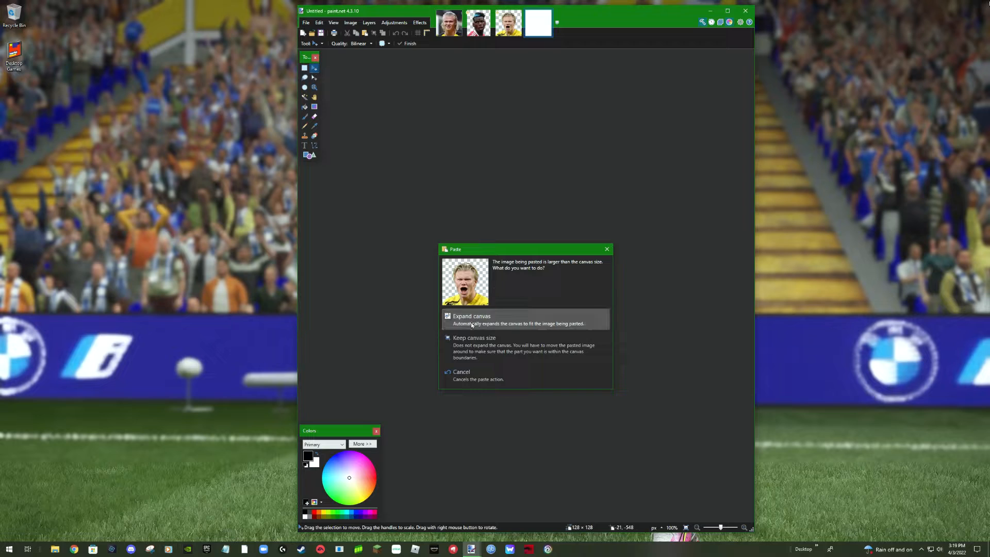
{"action": "left_click", "coordinate": [492, 347]}
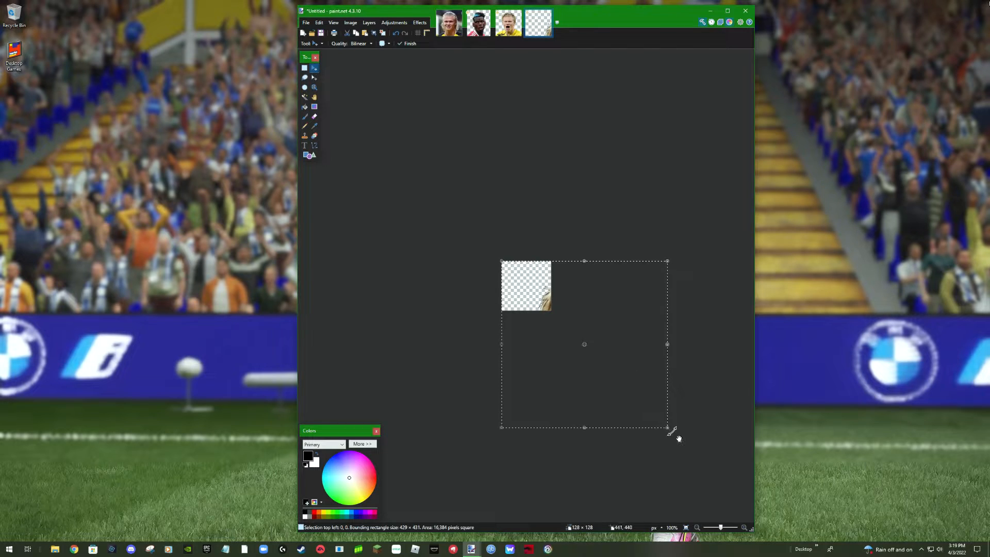
{"action": "left_click_drag", "start_coordinate": [672, 435], "coordinate": [559, 326]}
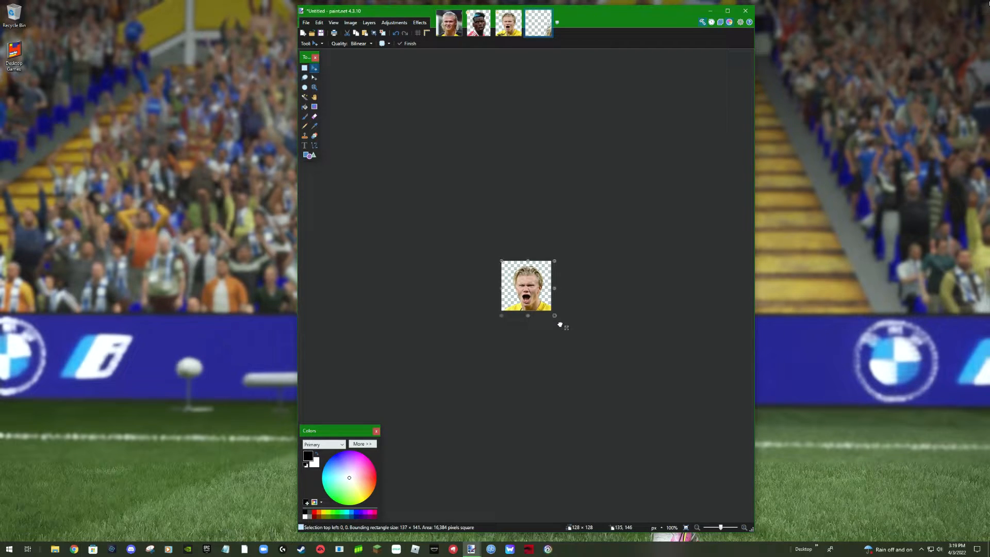
{"action": "left_click_drag", "start_coordinate": [544, 304], "coordinate": [541, 302]}
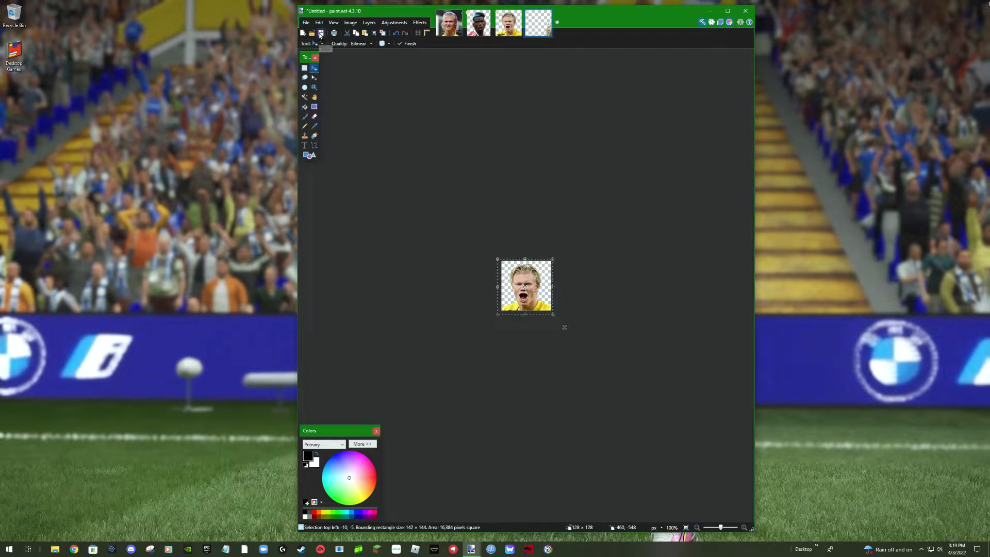
Save the shouting Haaland miniface to the Downloads folder as Hal 1 in DirectDraw Surface (DDS) format.
{"action": "left_click", "coordinate": [307, 23]}
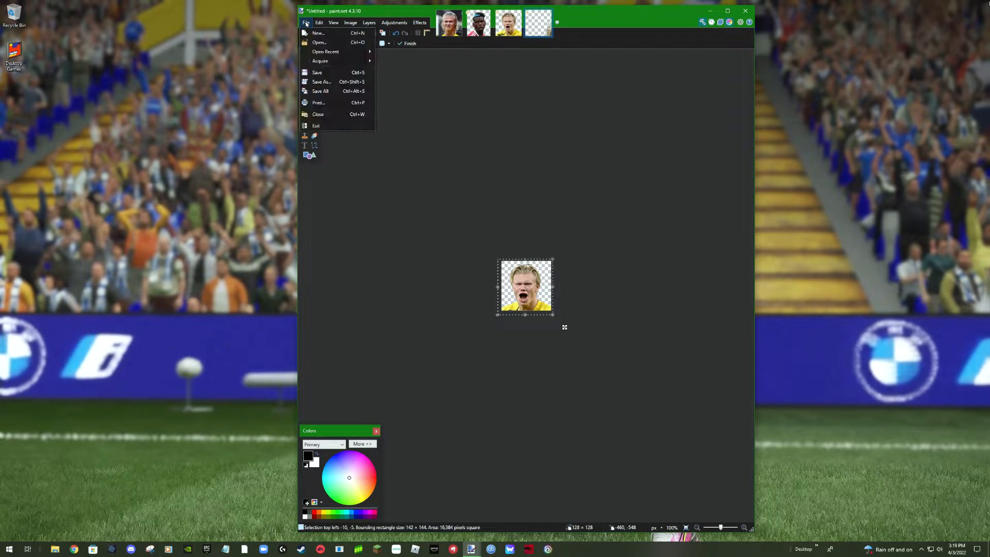
{"action": "left_click", "coordinate": [324, 82]}
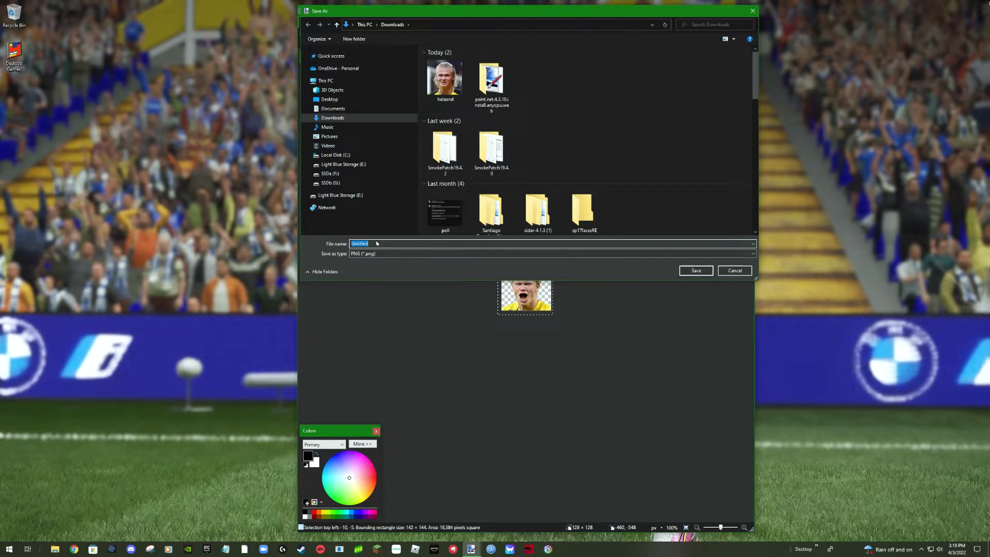
{"action": "key", "text": "BackSpace"}
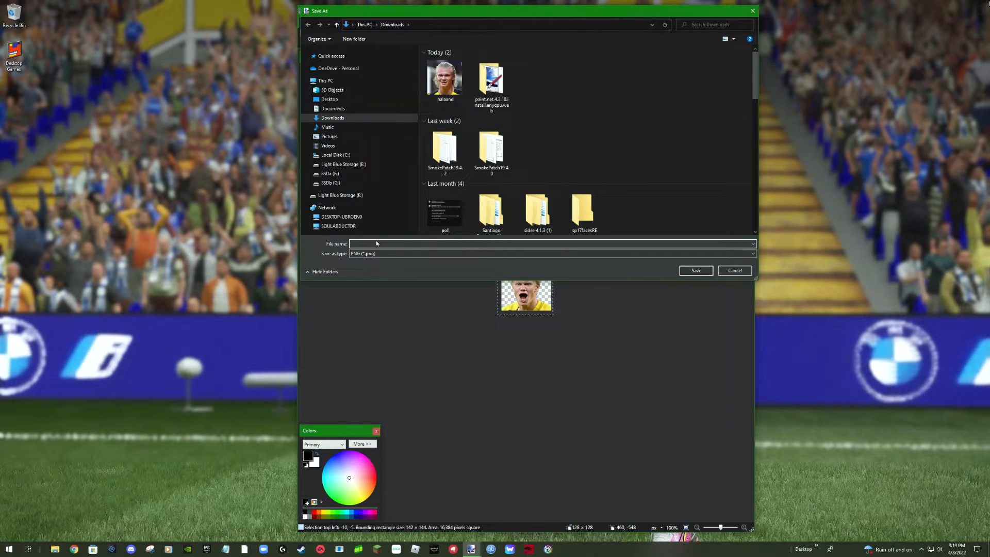
{"action": "type", "text": "H"}
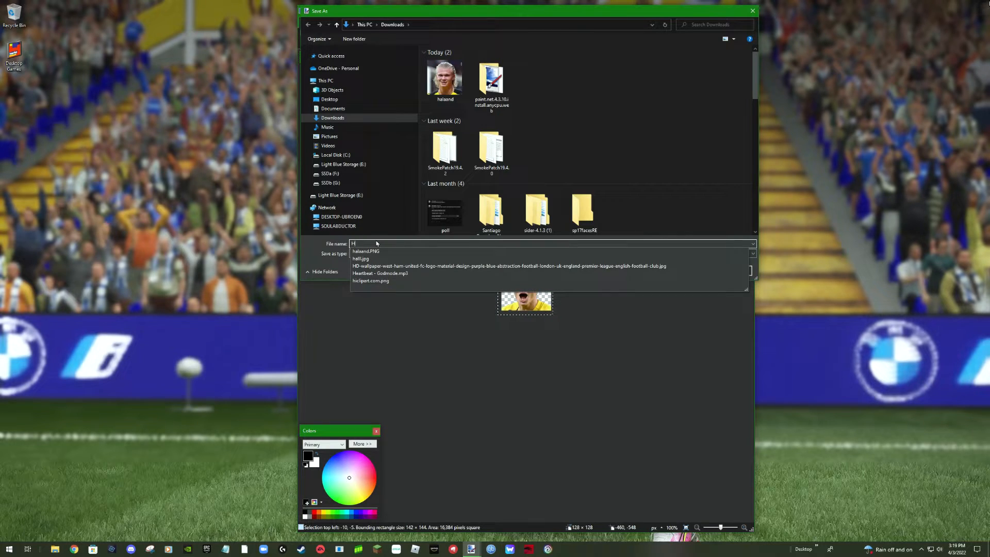
{"action": "type", "text": "al"}
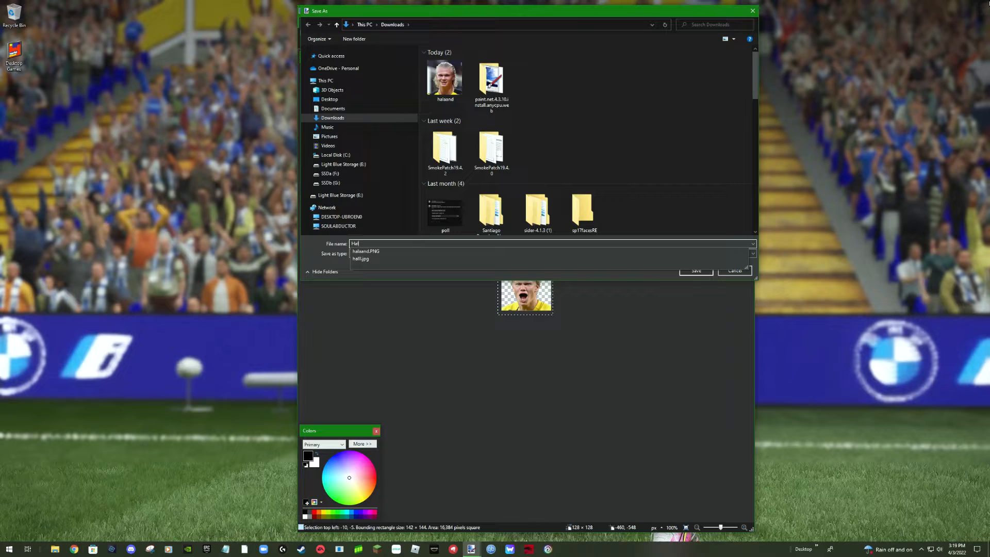
{"action": "type", "text": " 1"}
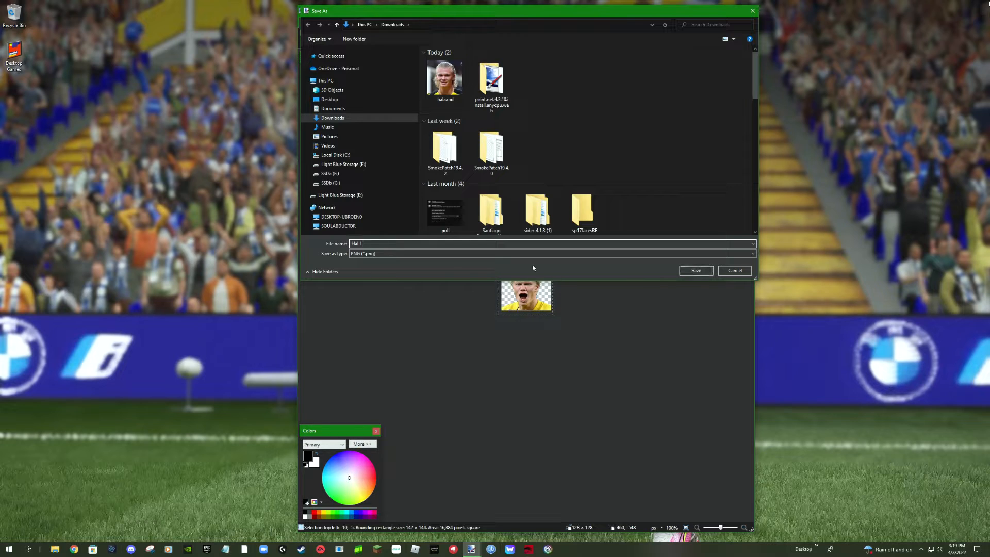
{"action": "left_click", "coordinate": [391, 253]}
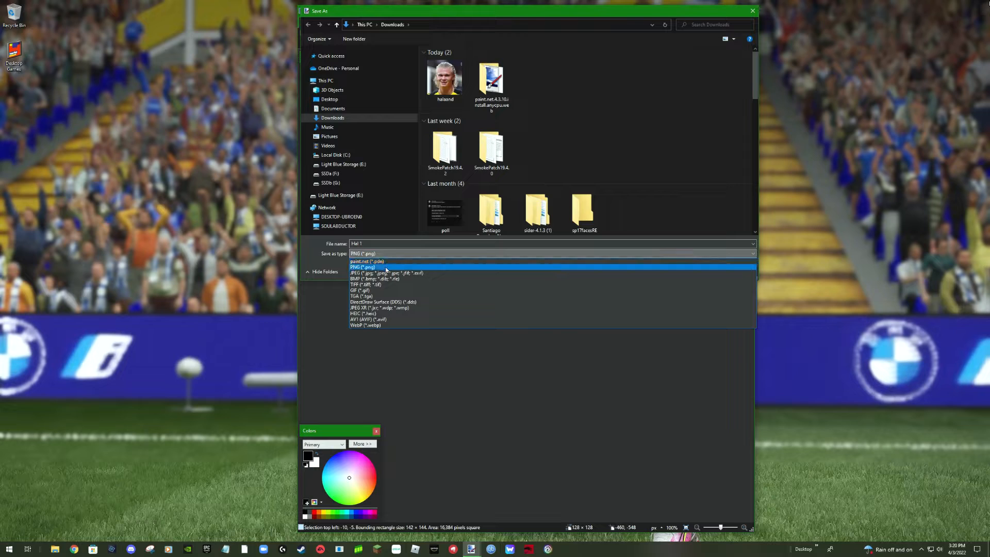
{"action": "left_click", "coordinate": [397, 302]}
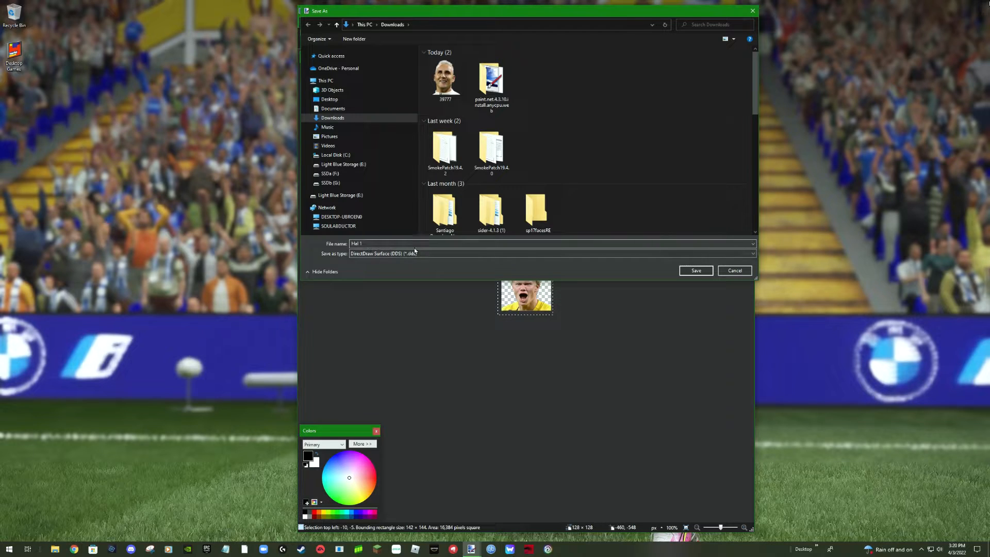
{"action": "left_click", "coordinate": [697, 271]}
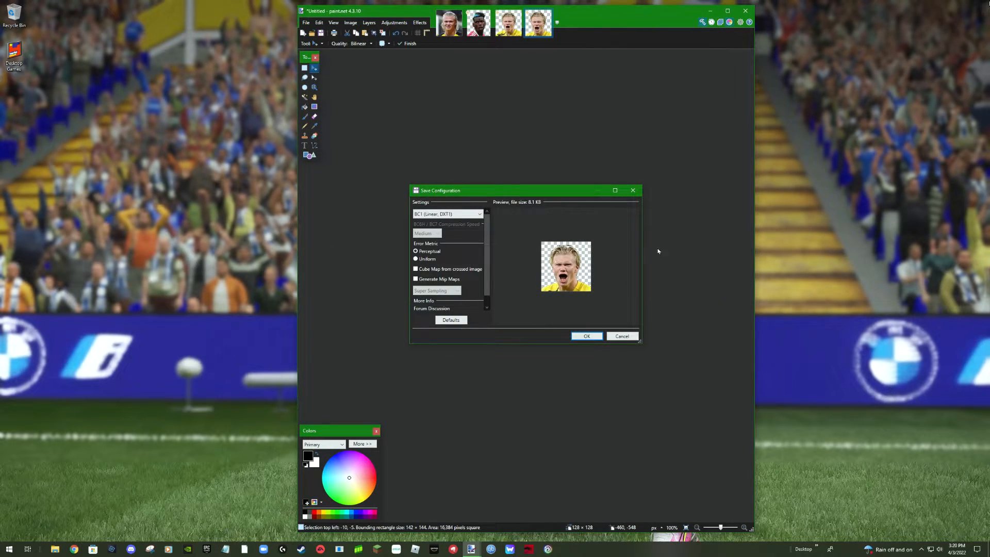
Complete the DDS save with BC1 (Linear, DXT1) compression and the Perceptual error metric.
{"action": "left_click", "coordinate": [481, 214]}
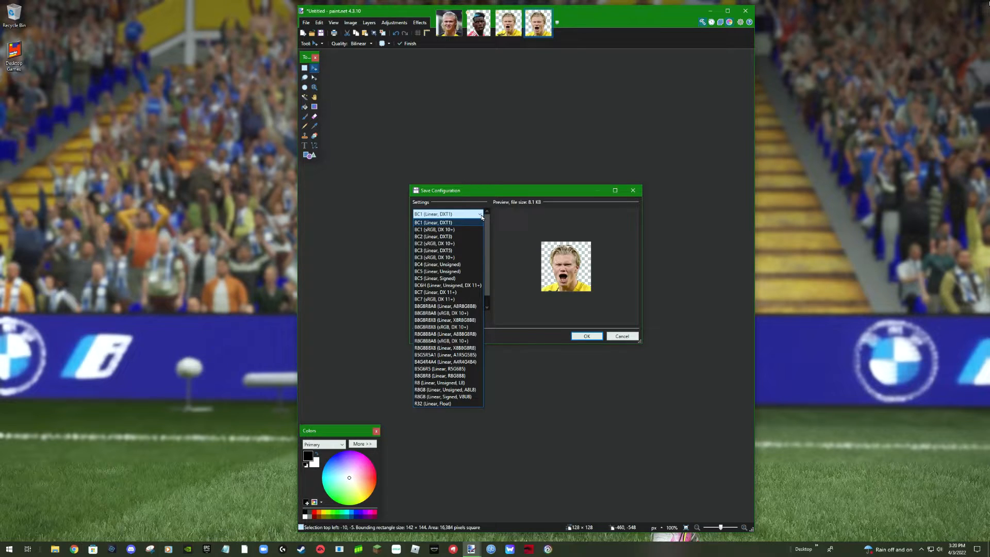
{"action": "left_click", "coordinate": [397, 216]}
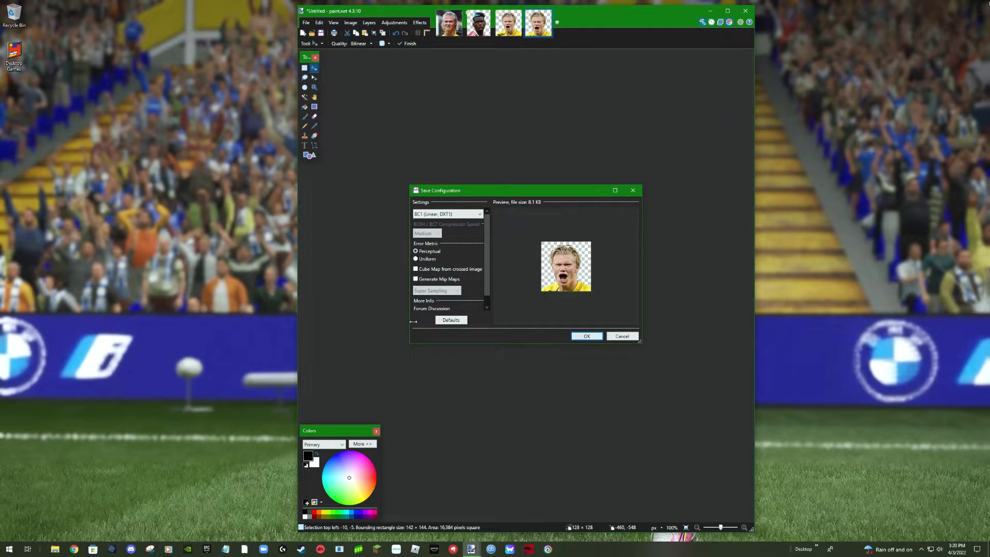
{"action": "left_click", "coordinate": [586, 337]}
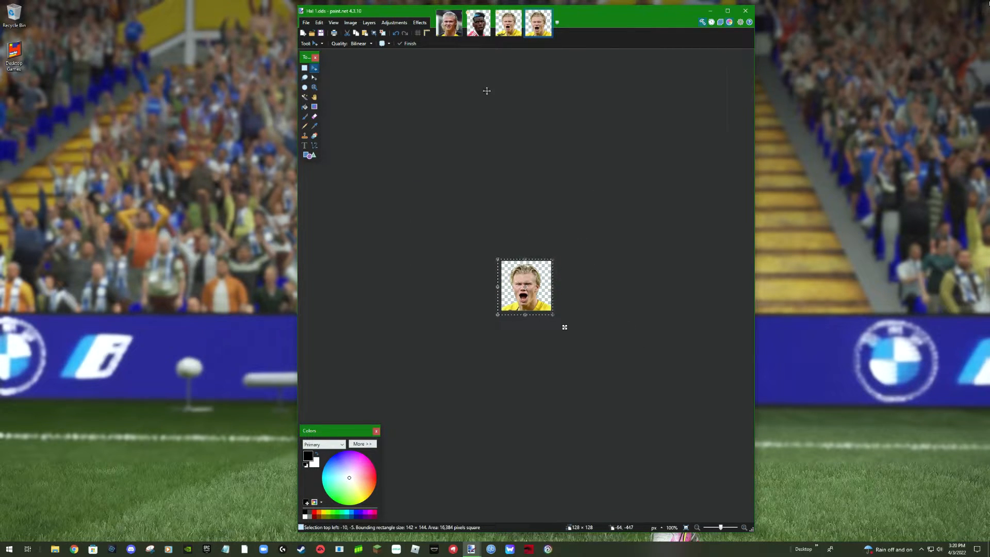
{"action": "left_click", "coordinate": [544, 104]}
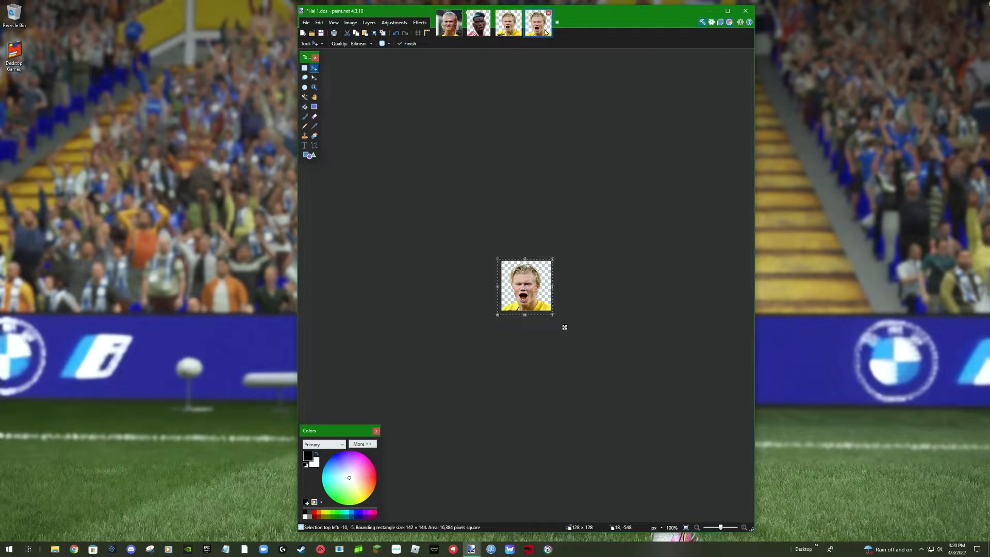
Create a new blank image of 128 × 126 pixels for the Pogba miniface.
{"action": "left_click", "coordinate": [479, 28]}
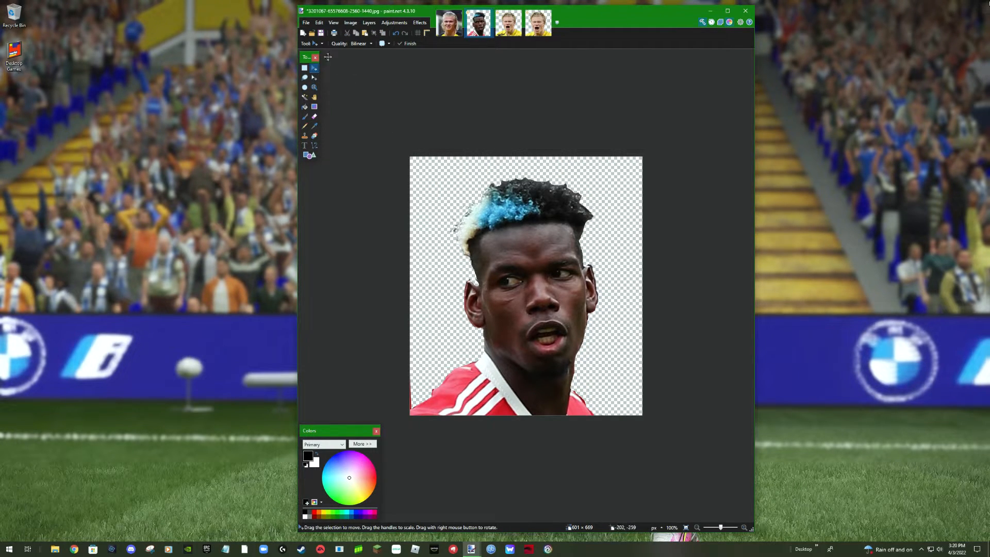
{"action": "left_click", "coordinate": [306, 23]}
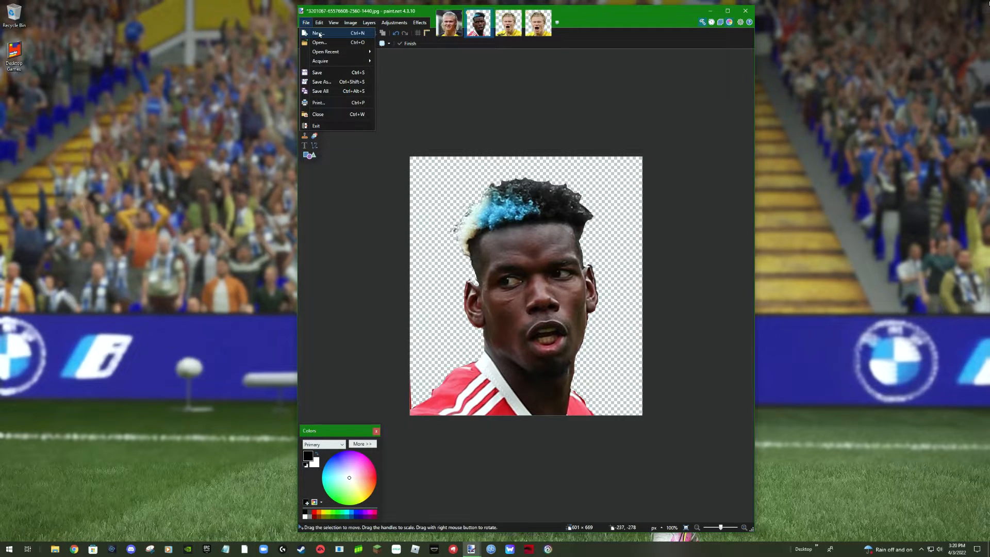
{"action": "left_click", "coordinate": [318, 33]}
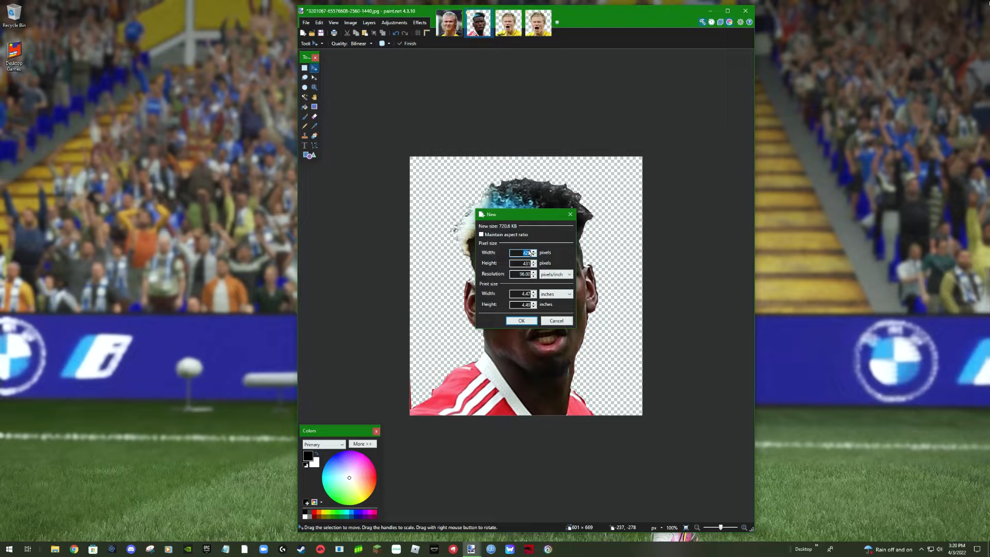
{"action": "type", "text": "128"}
{"action": "key", "text": "Tab"}
{"action": "type", "text": "128"}
{"action": "left_click", "coordinate": [528, 321]}
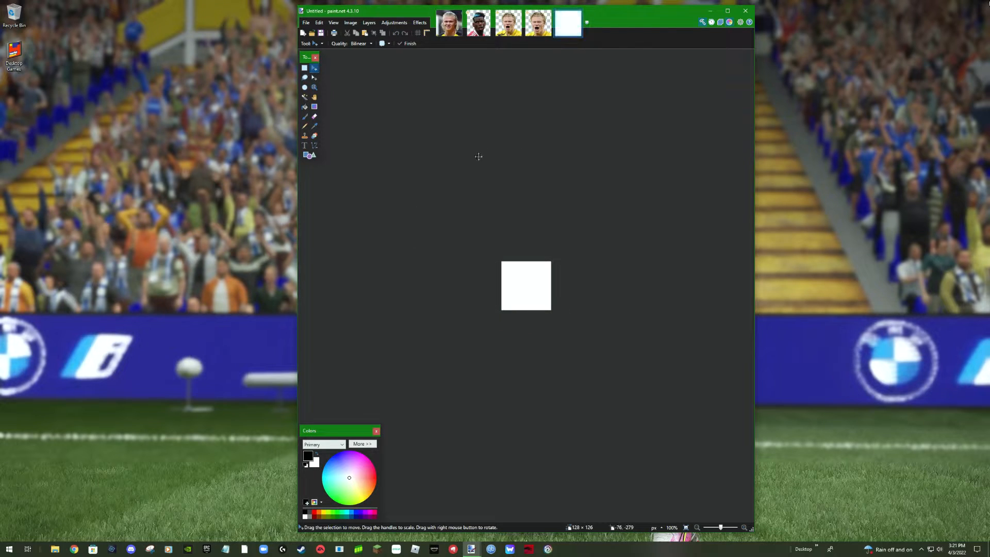
Copy the entire Pogba cutout and paste it into the new blank image, keeping the canvas size.
{"action": "left_click", "coordinate": [480, 25]}
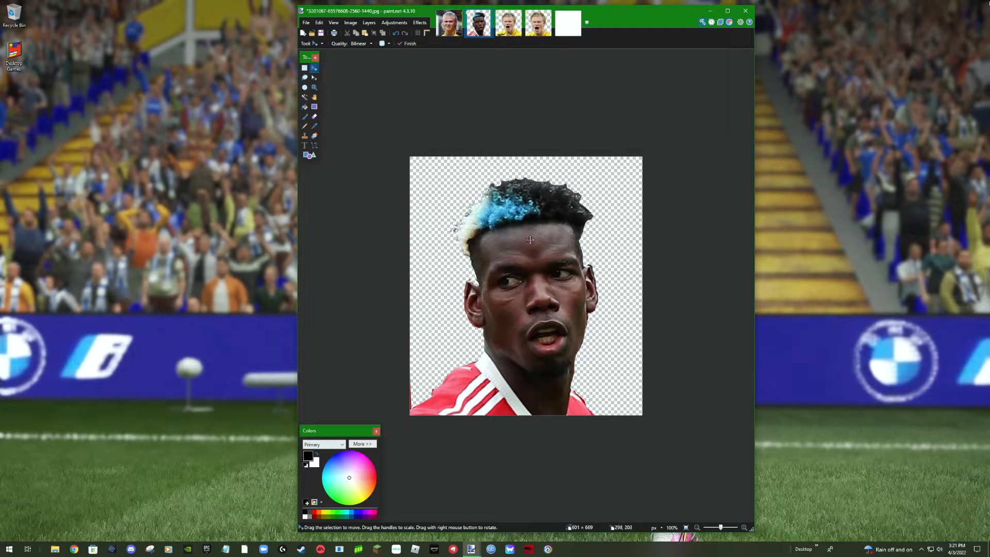
{"action": "key", "text": "ctrl+a"}
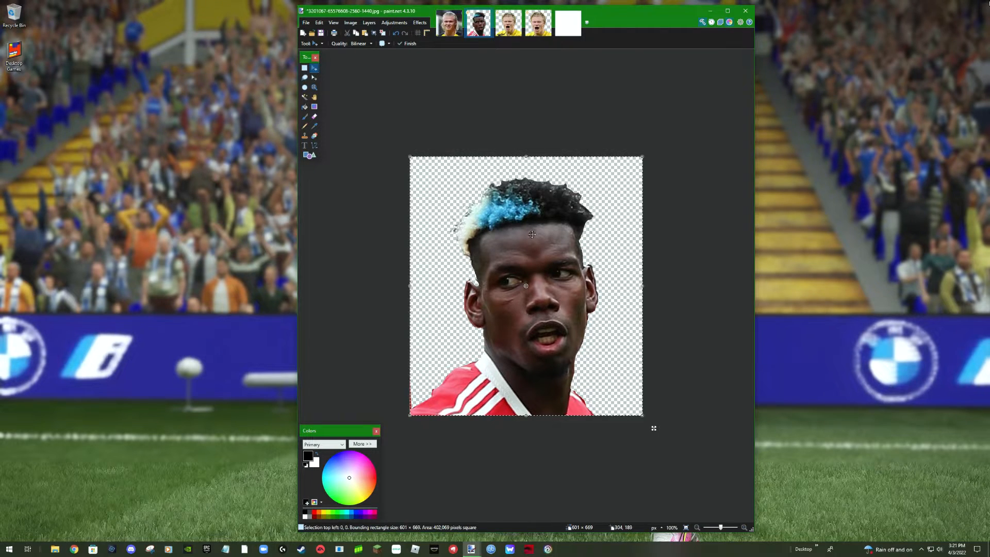
{"action": "left_click", "coordinate": [358, 37]}
{"action": "left_click", "coordinate": [568, 26]}
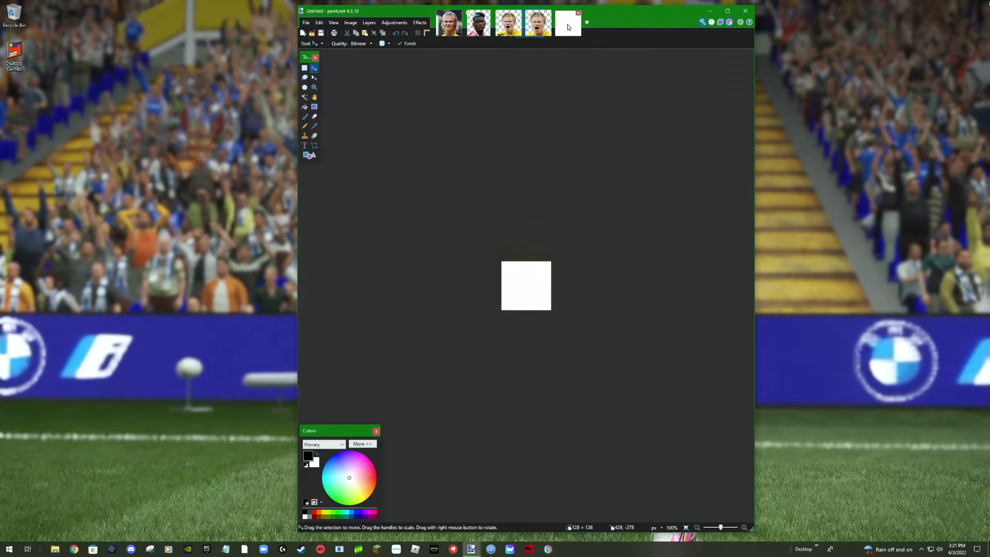
{"action": "left_click", "coordinate": [366, 34]}
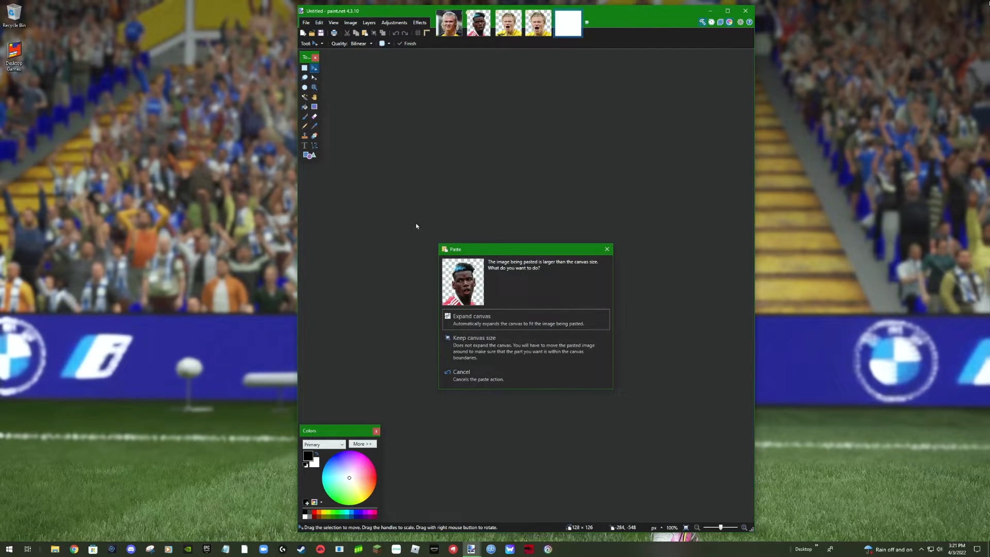
{"action": "left_click", "coordinate": [492, 352]}
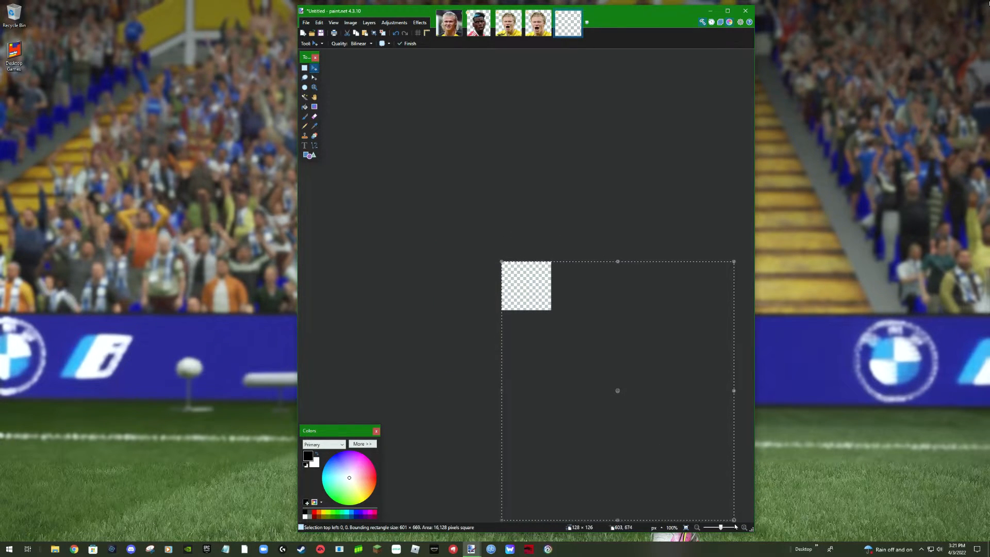
Scale the pasted Pogba cutout to about 135 × 144 px and nudge its top-left corner to -4, -10 to center the head.
{"action": "left_click_drag", "start_coordinate": [735, 521], "coordinate": [557, 317]}
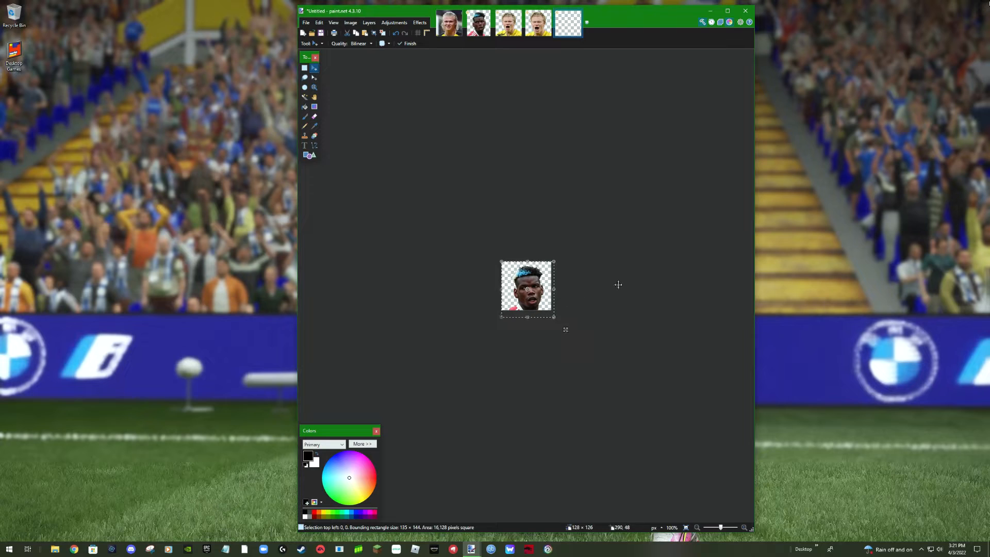
{"action": "key", "text": "Up"}
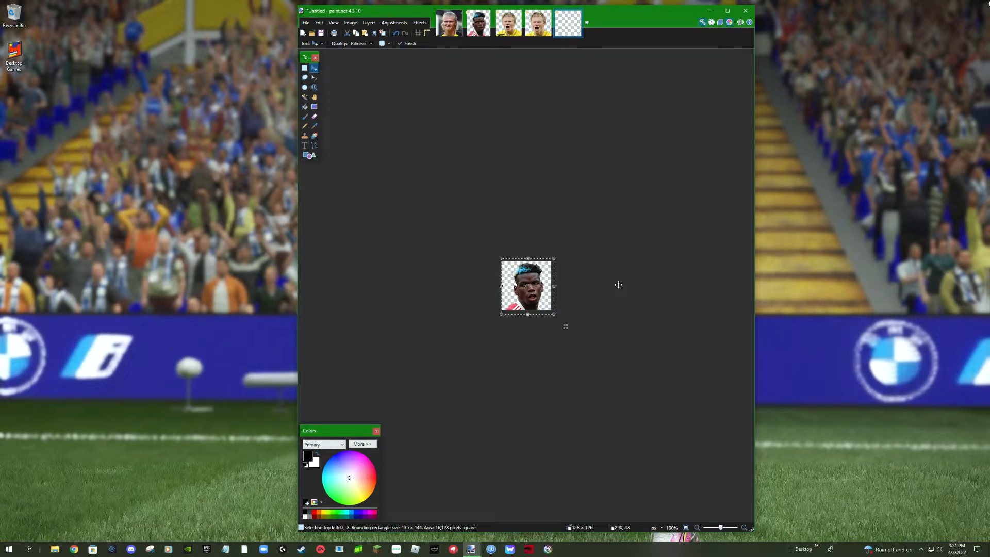
{"action": "key", "text": "Up"}
{"action": "key", "text": "Up"}
{"action": "key", "text": "Left"}
{"action": "key", "text": "Left"}
{"action": "key", "text": "Left"}
{"action": "key", "text": "Left"}
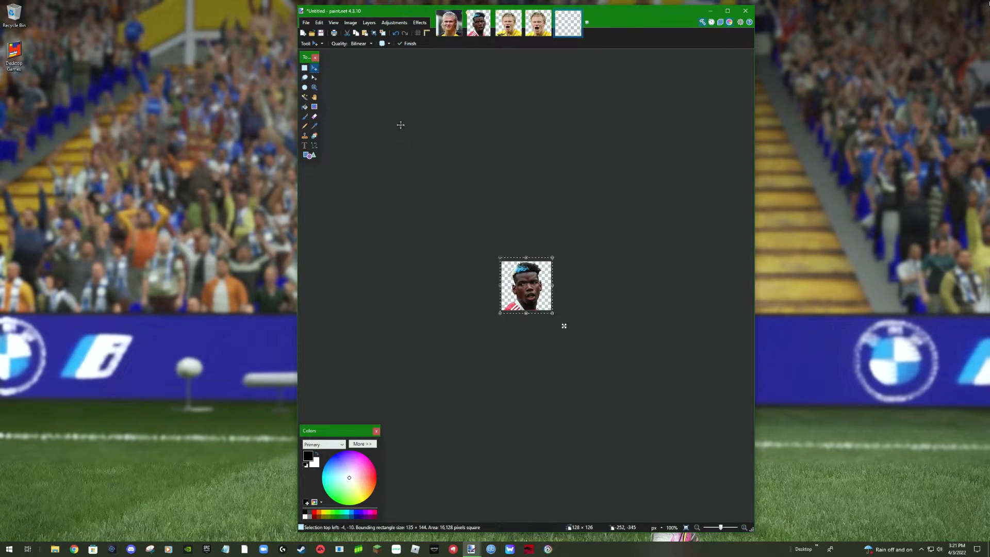
Save the Pogba miniface to the Downloads folder as pogba in DDS format with BC1 (Linear, DXT1) compression.
{"action": "left_click", "coordinate": [306, 22]}
{"action": "left_click", "coordinate": [321, 81]}
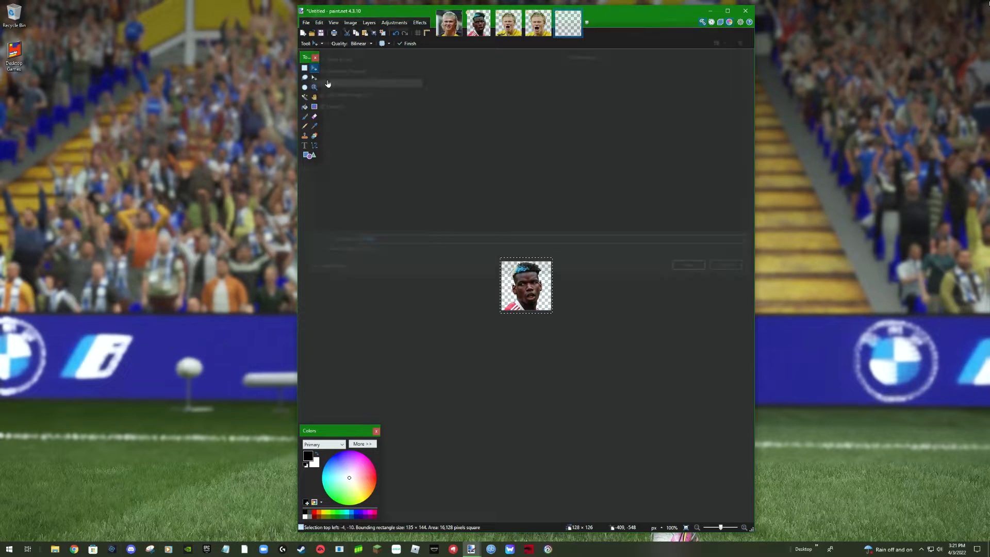
{"action": "left_click", "coordinate": [382, 253]}
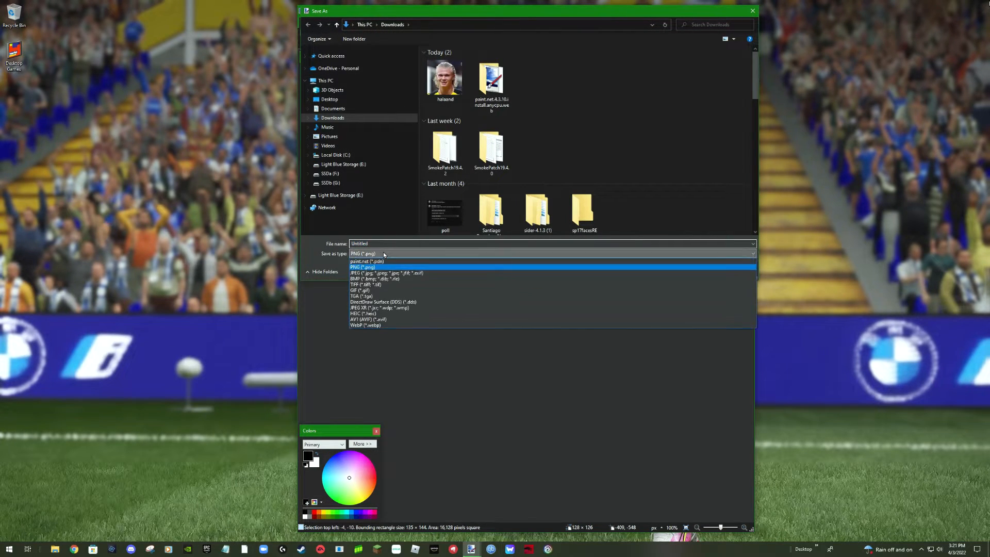
{"action": "left_click", "coordinate": [387, 303]}
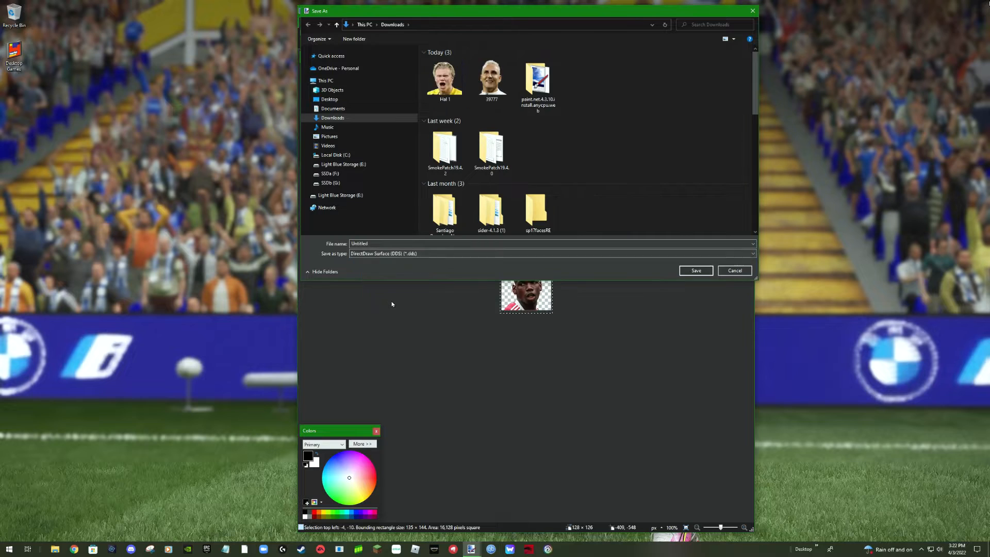
{"action": "double_click", "coordinate": [350, 243]}
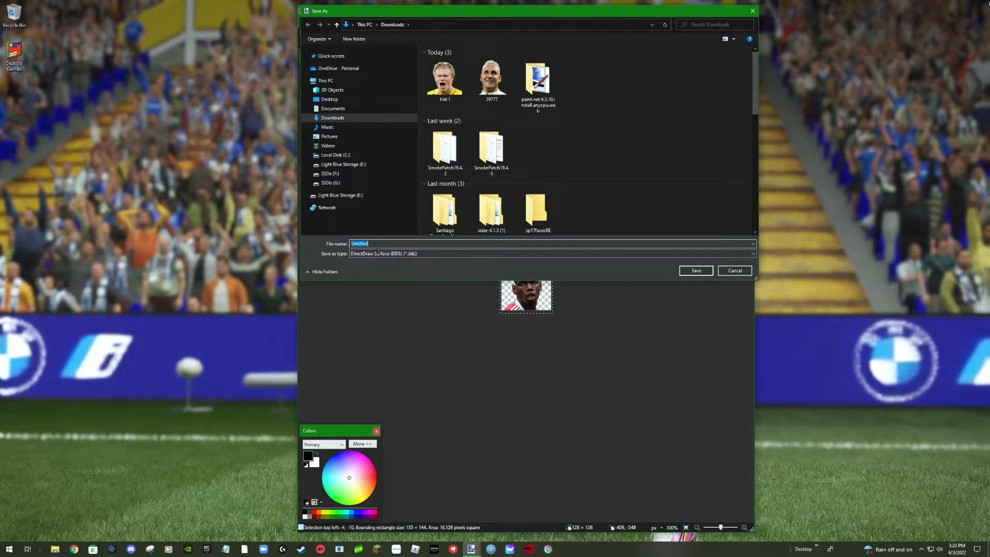
{"action": "type", "text": "po"}
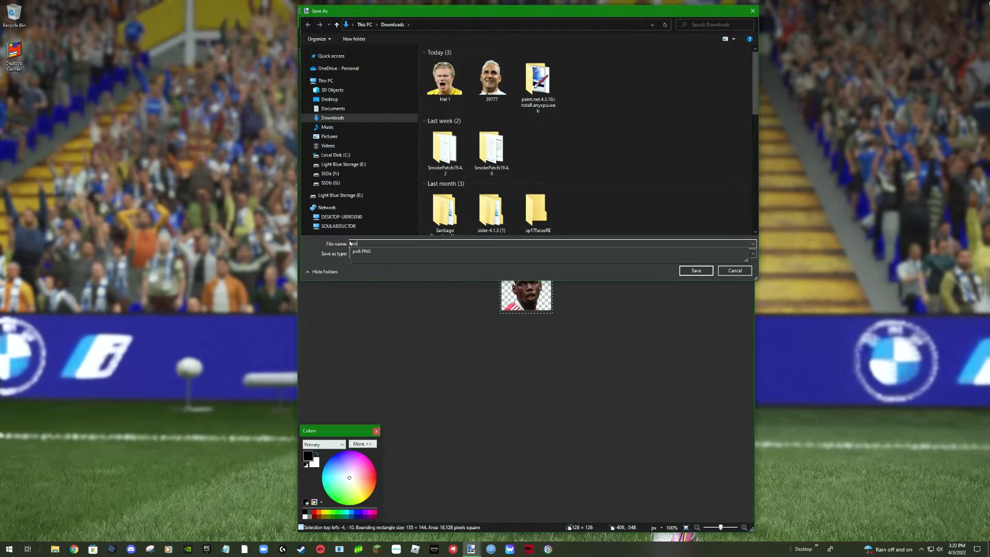
{"action": "type", "text": "gba"}
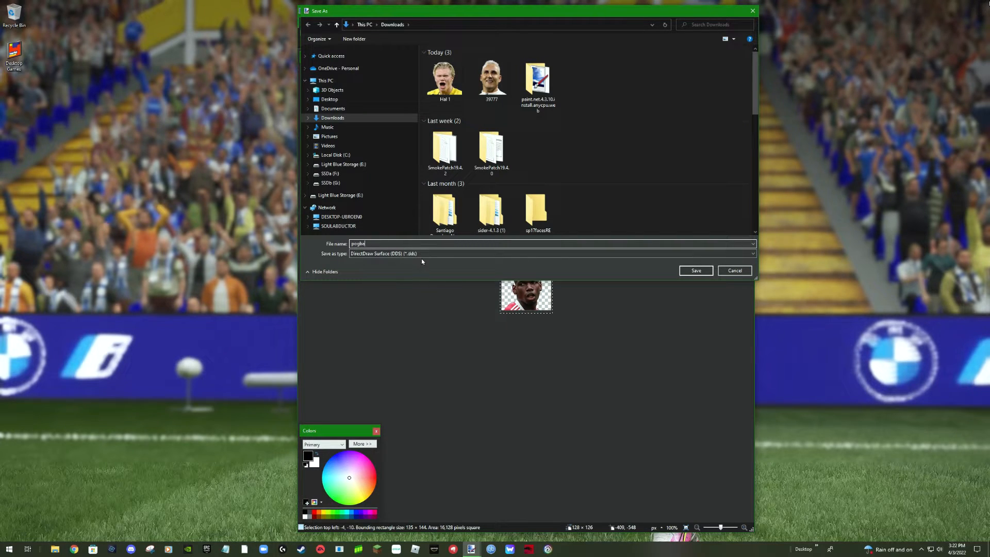
{"action": "left_click", "coordinate": [694, 272]}
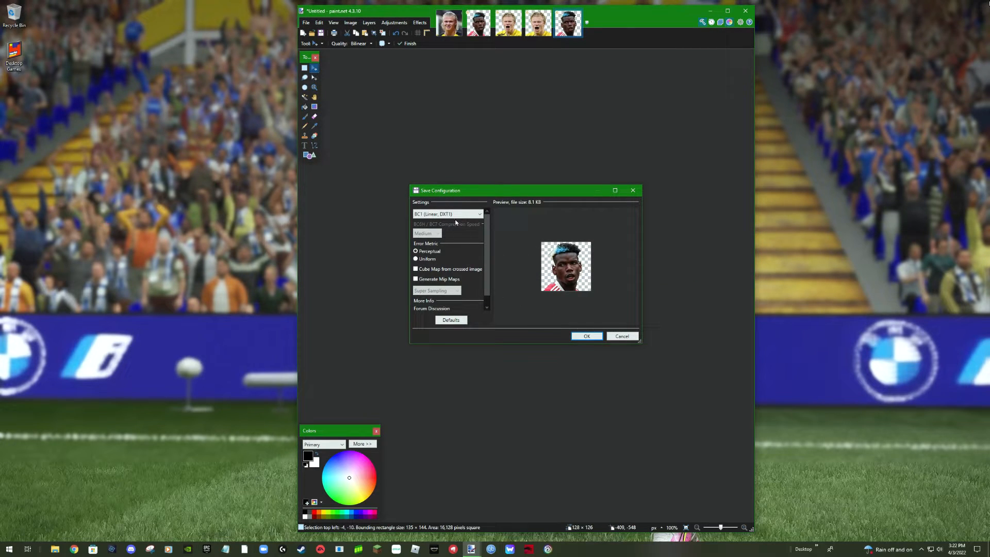
{"action": "left_click", "coordinate": [588, 336]}
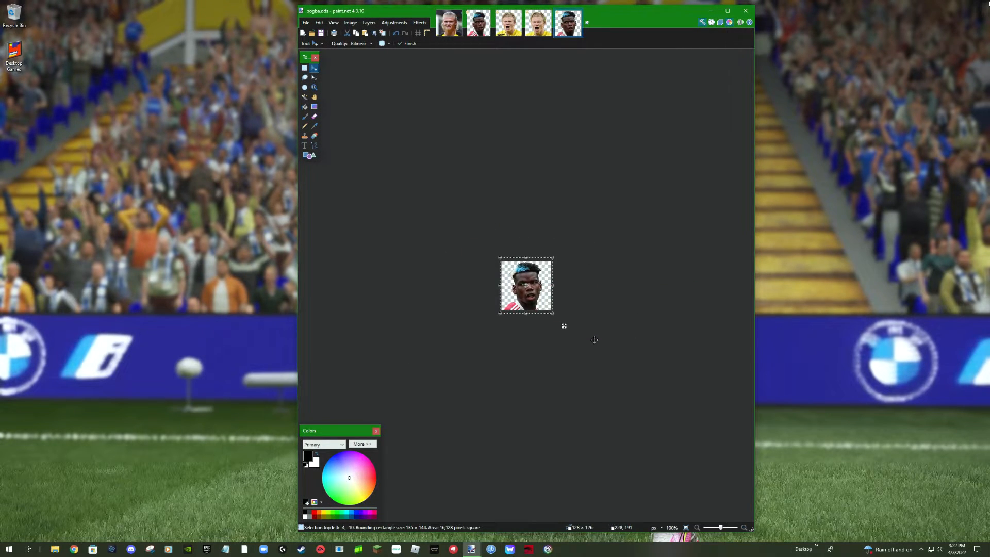
{"action": "left_click", "coordinate": [561, 74]}
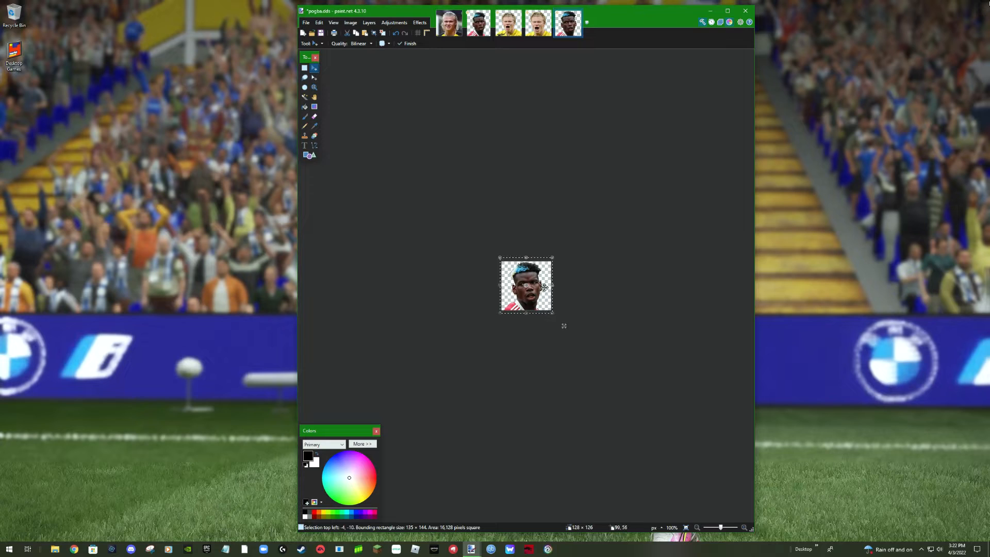
{"action": "left_click", "coordinate": [351, 24]}
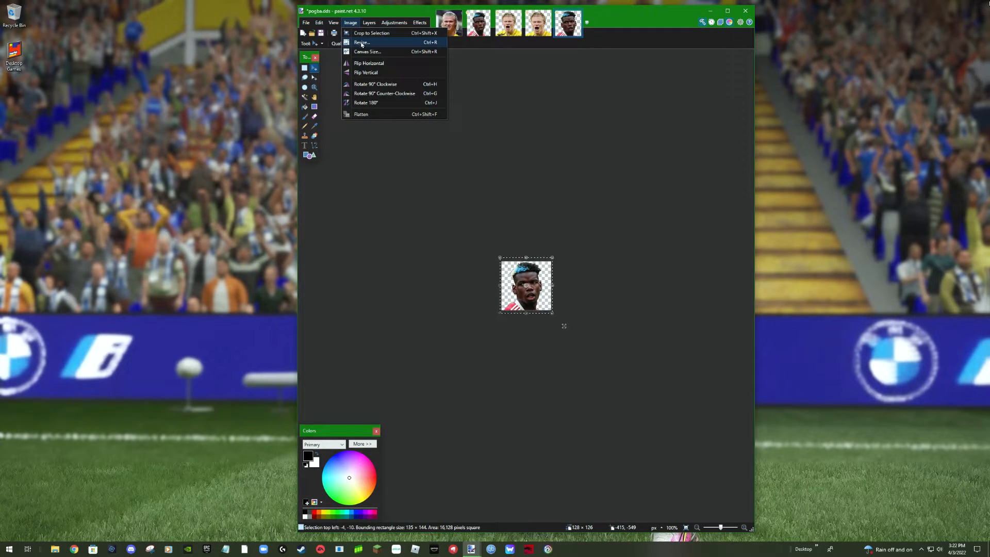
{"action": "left_click", "coordinate": [362, 43]}
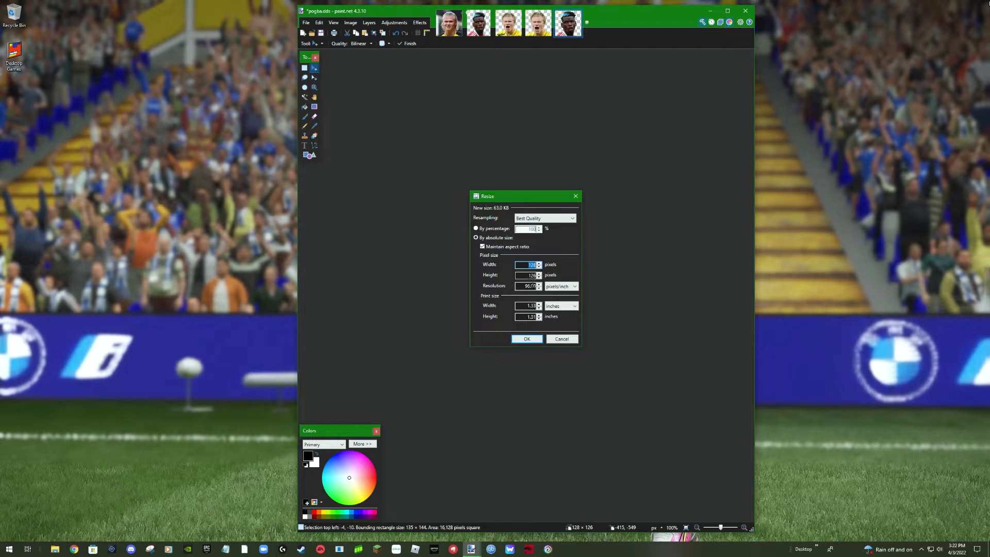
{"action": "left_click", "coordinate": [535, 276]}
{"action": "type", "text": "128"}
{"action": "left_click", "coordinate": [562, 339]}
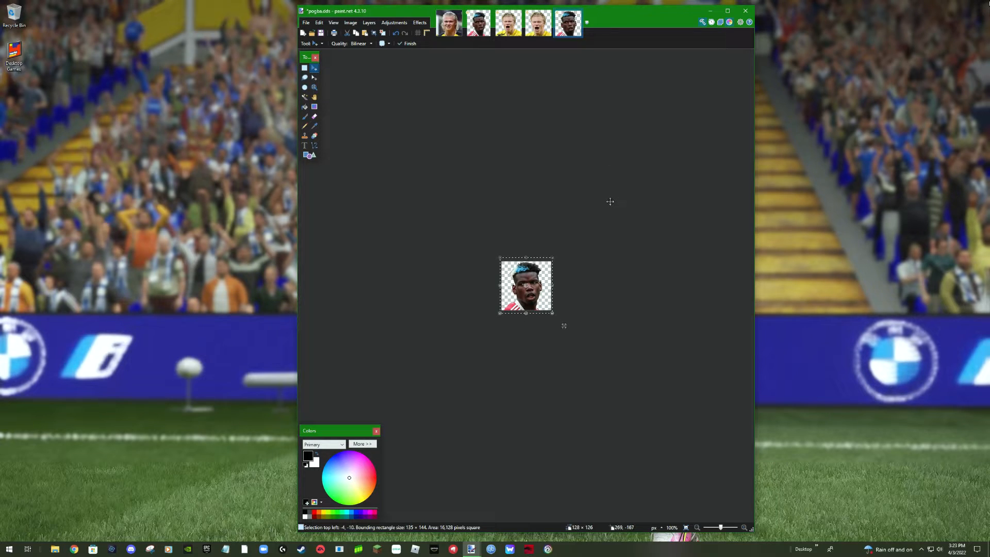
Clear the 128 × 126 px Pogba image and close it, discarding the unsaved changes.
{"action": "key", "text": "Delete"}
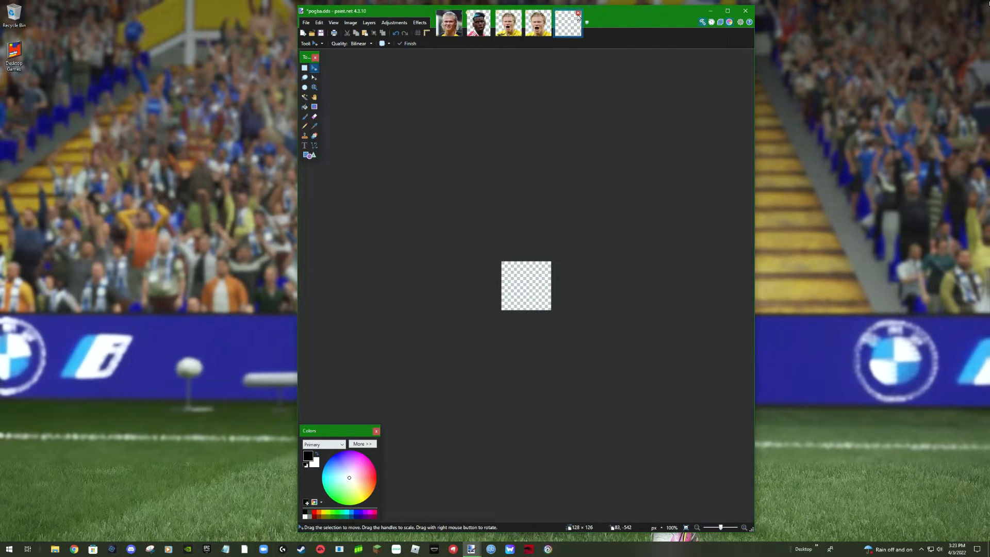
{"action": "left_click", "coordinate": [579, 14]}
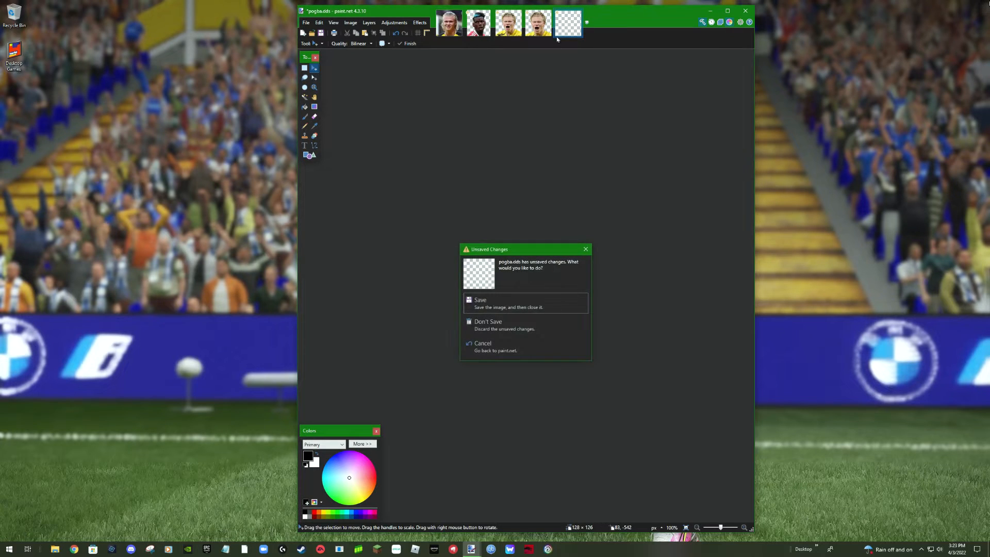
{"action": "left_click", "coordinate": [488, 326]}
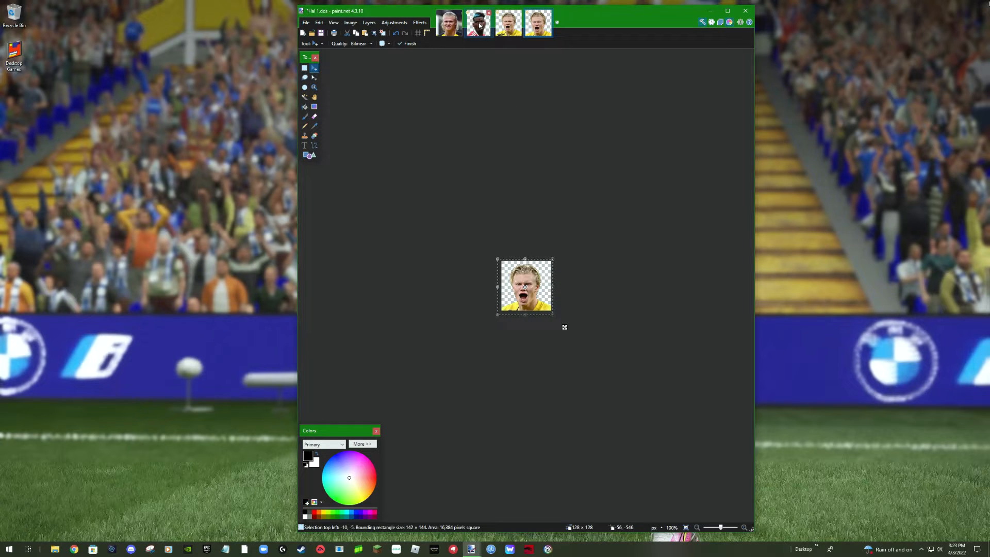
Create a new blank image of 128 × 128 pixels for the Pogba miniface.
{"action": "left_click", "coordinate": [305, 23]}
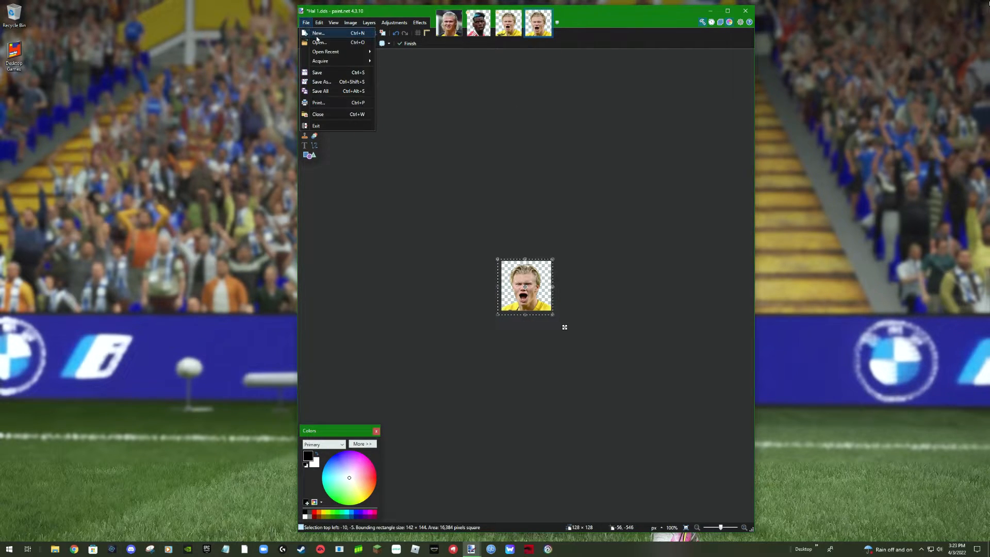
{"action": "left_click", "coordinate": [318, 33]}
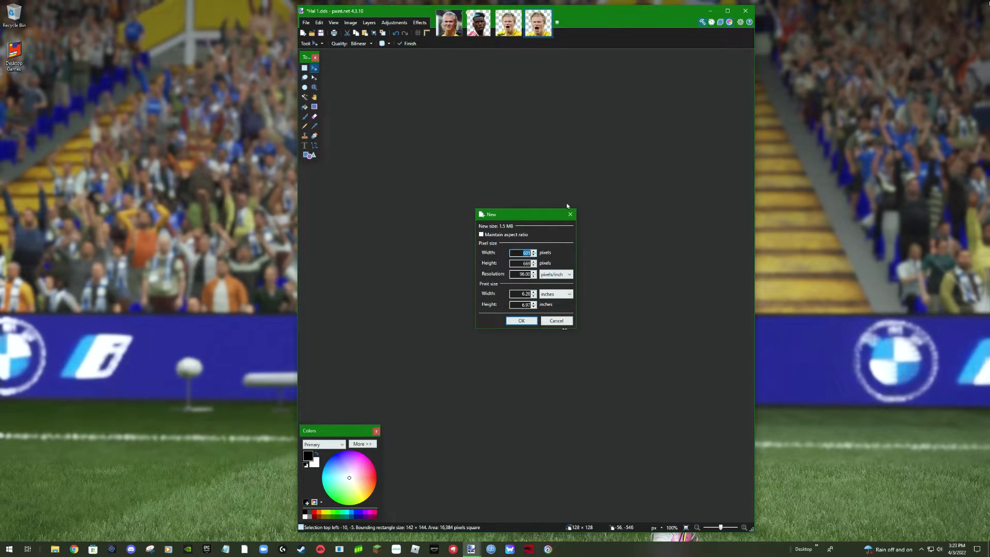
{"action": "type", "text": "12812"}
{"action": "left_click", "coordinate": [522, 321]}
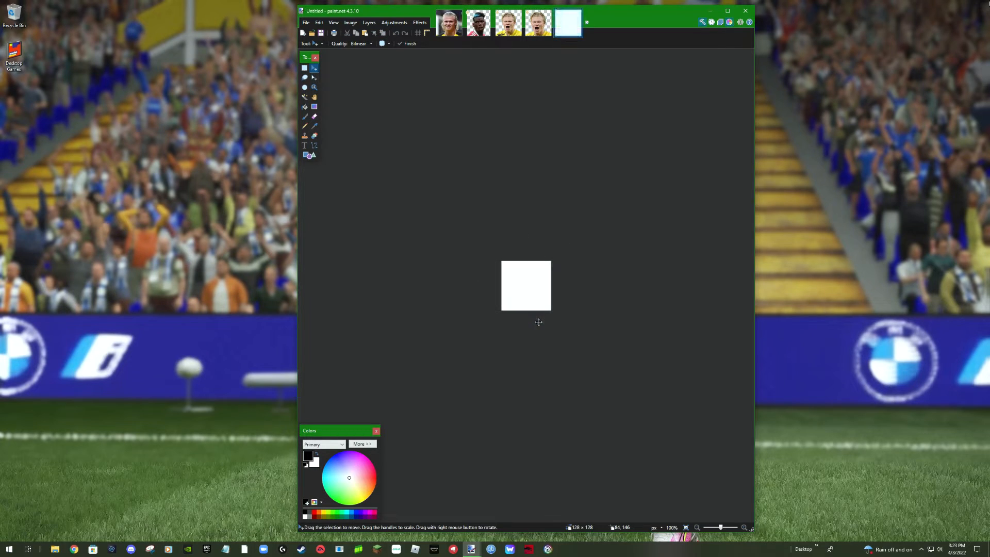
Copy the full-size Pogba cutout and paste it into the 128 × 128 px blank image, keeping the canvas size.
{"action": "left_click", "coordinate": [479, 31]}
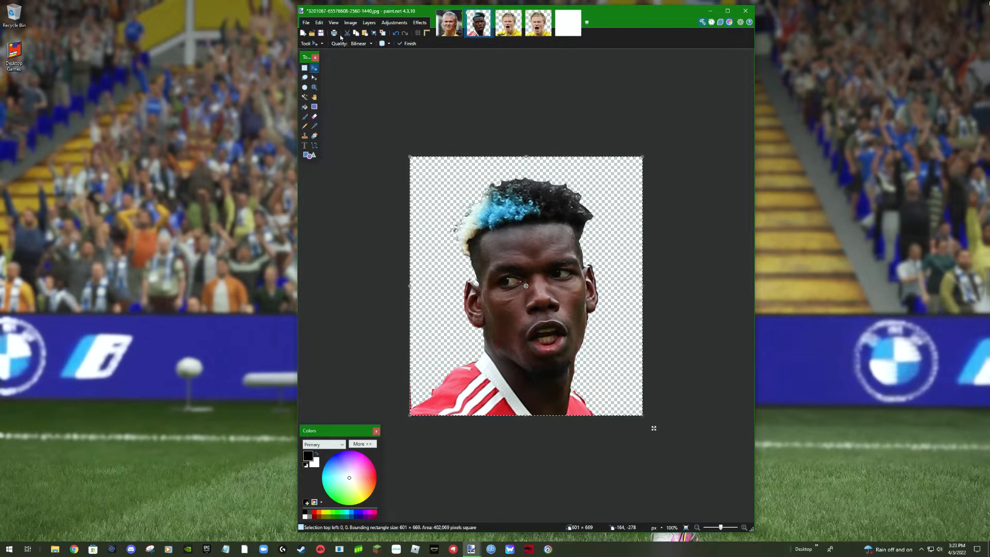
{"action": "left_click", "coordinate": [568, 23]}
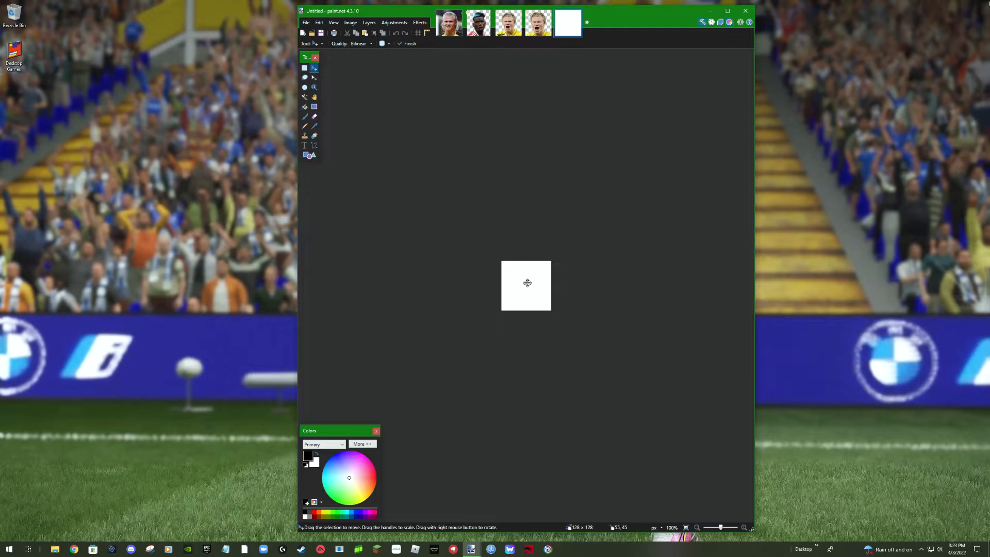
{"action": "key", "text": "ctrl+a"}
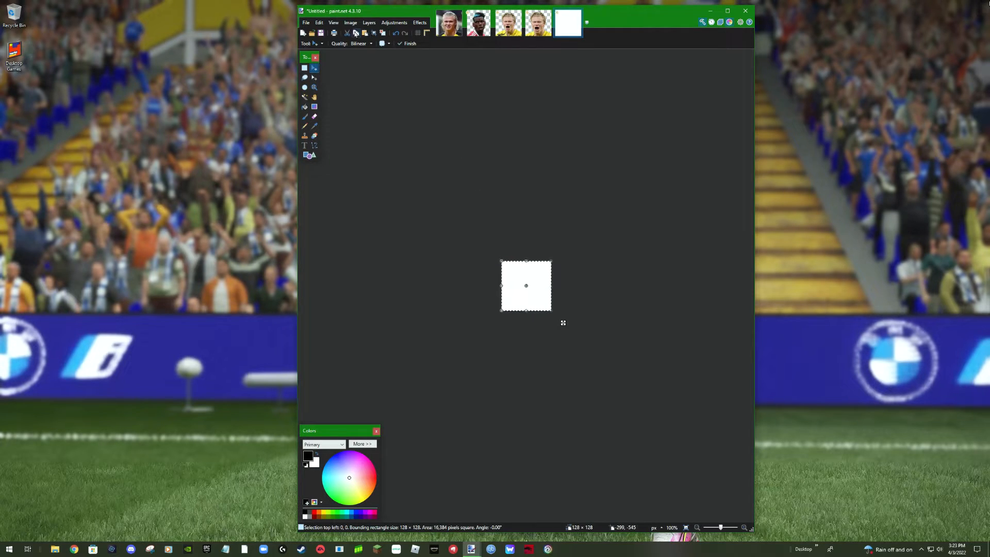
{"action": "left_click_drag", "start_coordinate": [442, 115], "coordinate": [443, 111]}
{"action": "left_click", "coordinate": [366, 34]}
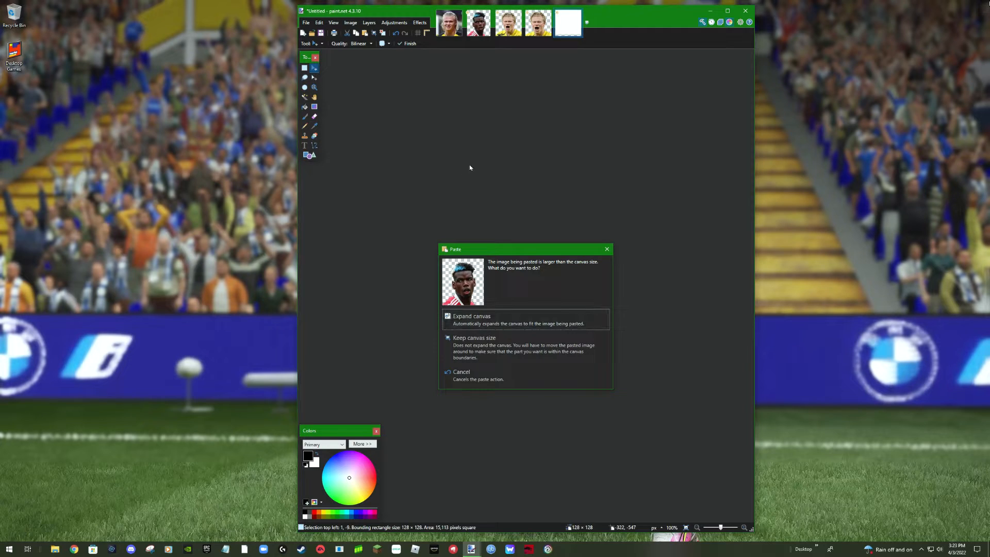
{"action": "left_click", "coordinate": [488, 343]}
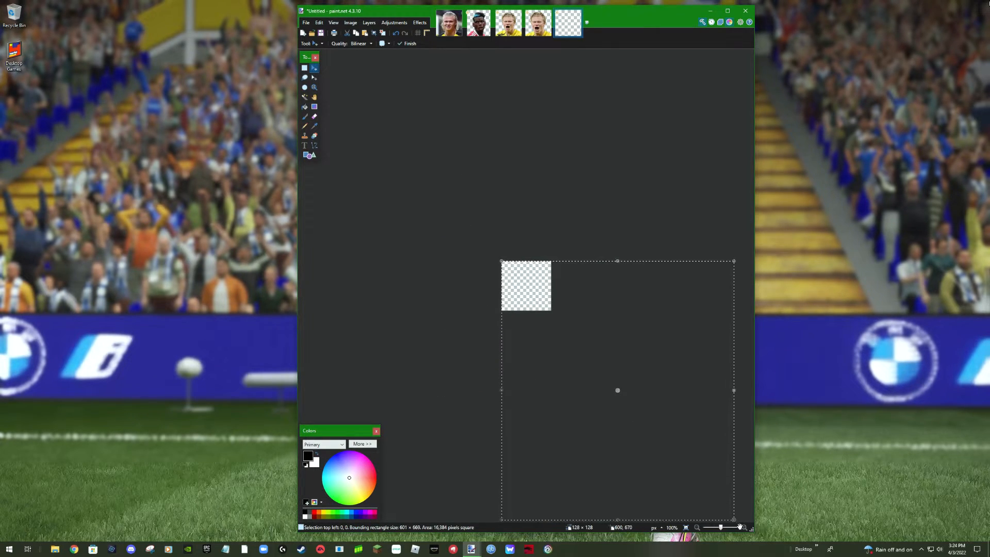
Scale the pasted Pogba cutout to about 136 × 152 px and nudge its top-left corner to -1, -9 to center the head.
{"action": "left_click_drag", "start_coordinate": [734, 520], "coordinate": [555, 323]}
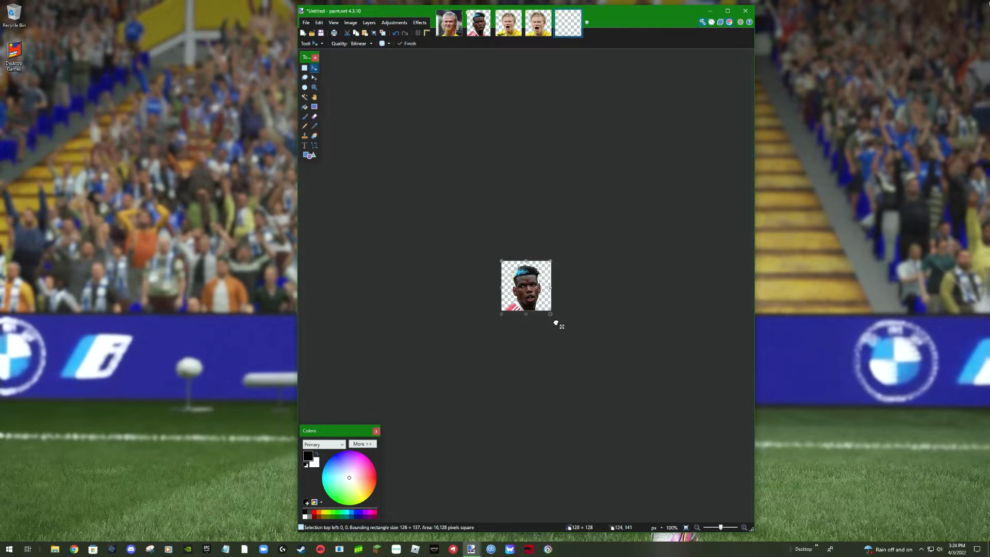
{"action": "left_click_drag", "start_coordinate": [555, 323], "coordinate": [556, 323]}
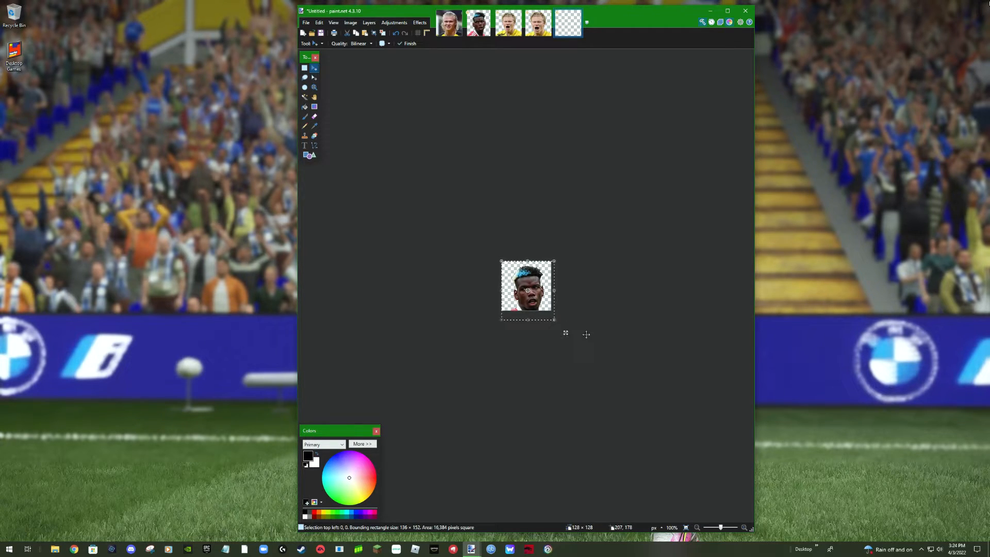
{"action": "key", "text": "Up"}
{"action": "key", "text": "Up"}
{"action": "key", "text": "Up"}
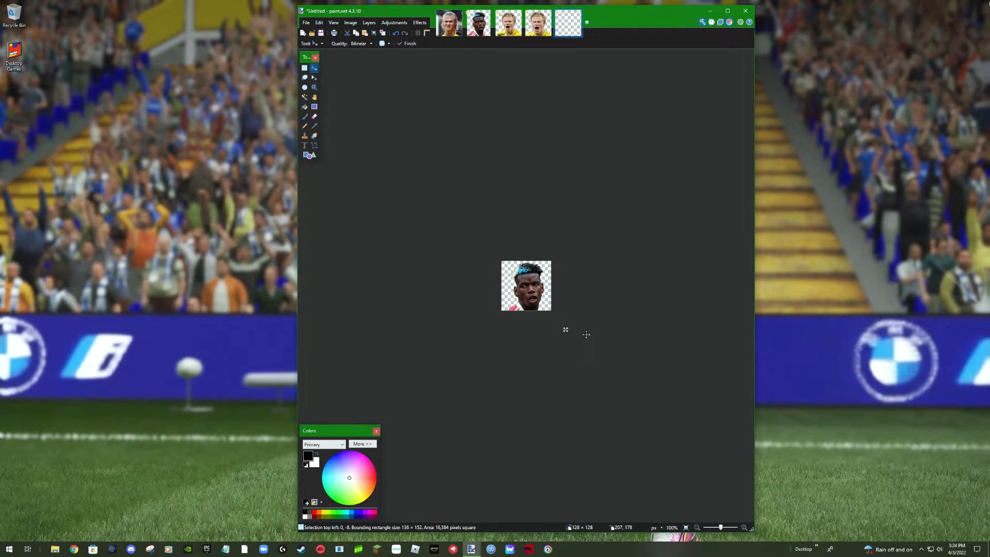
{"action": "key", "text": "Left"}
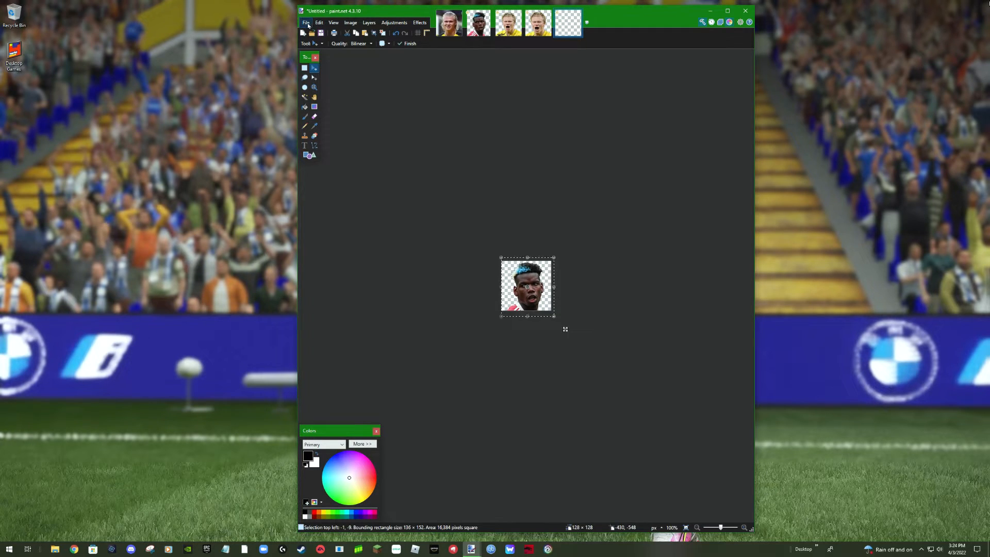
Save the image to Downloads as pogba in DDS format with BC1 (Linear, DXT1) compression, replacing the existing file.
{"action": "left_click", "coordinate": [306, 22]}
{"action": "left_click", "coordinate": [321, 83]}
{"action": "left_click", "coordinate": [408, 255]}
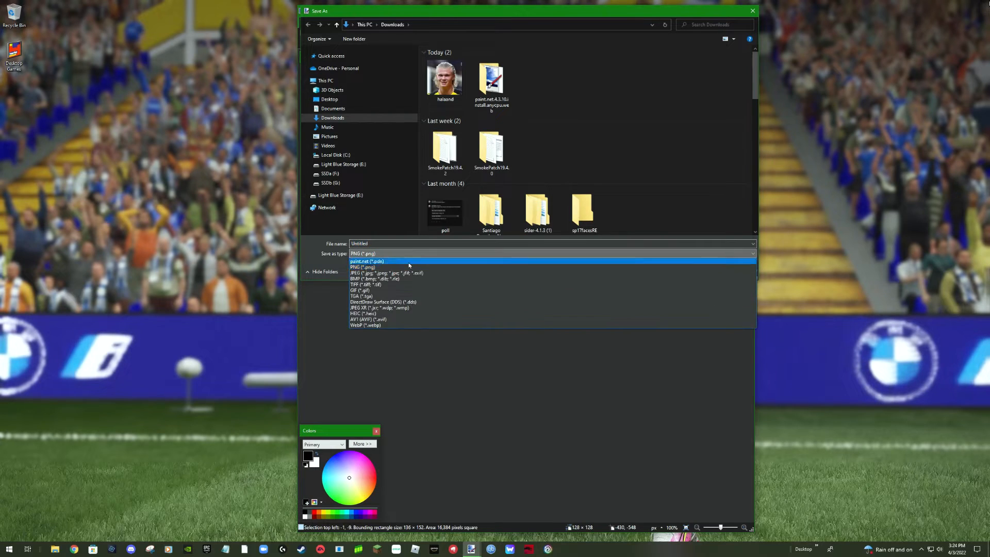
{"action": "left_click", "coordinate": [409, 304]}
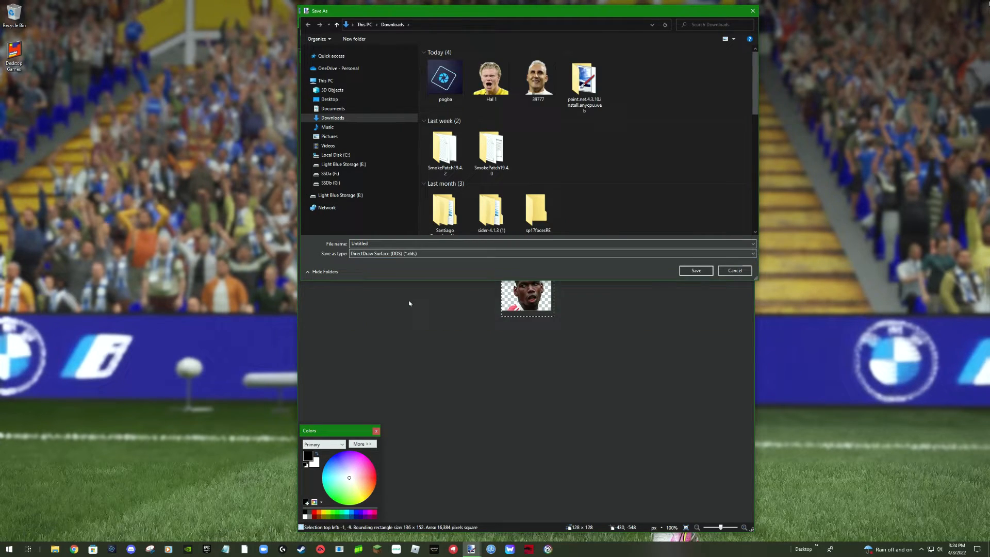
{"action": "double_click", "coordinate": [380, 246]}
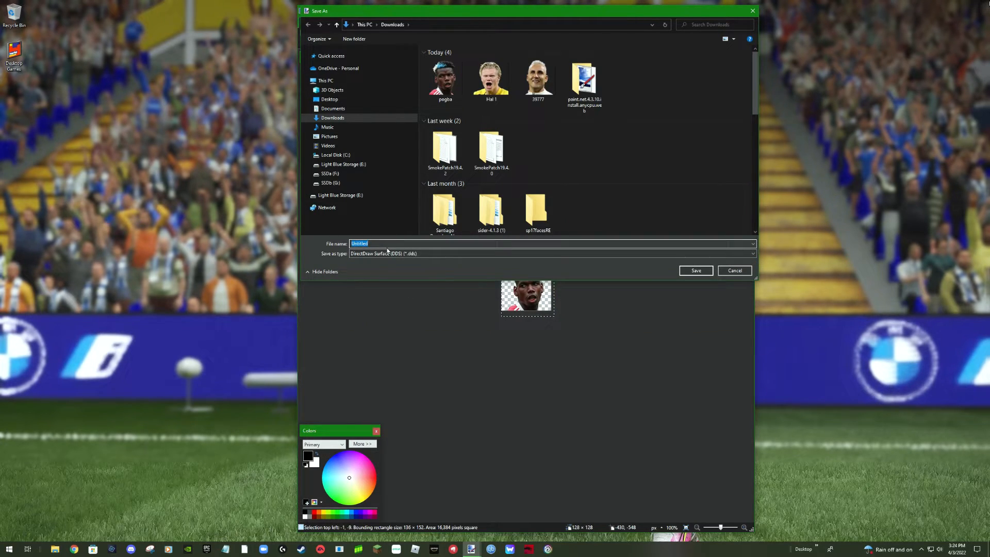
{"action": "type", "text": "pogba"}
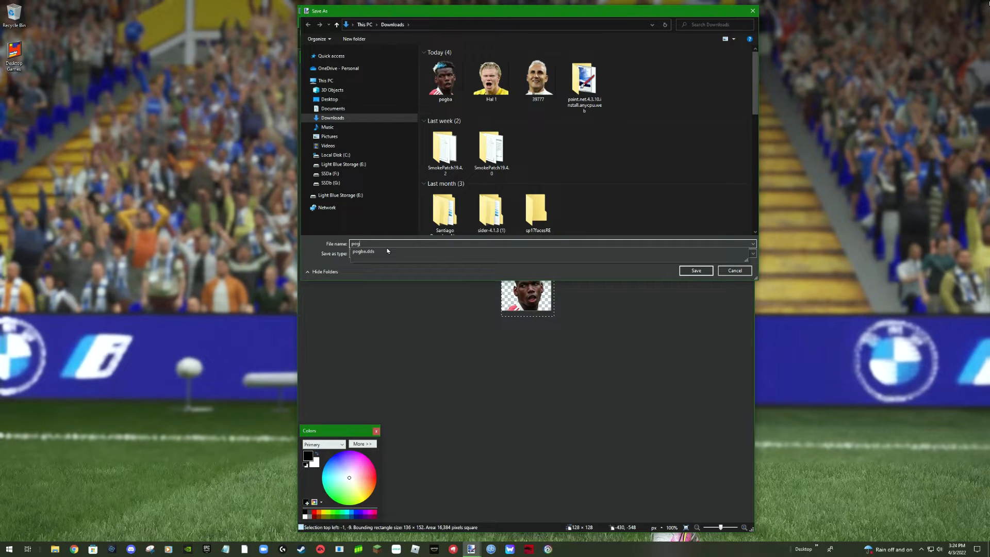
{"action": "left_click", "coordinate": [696, 270]}
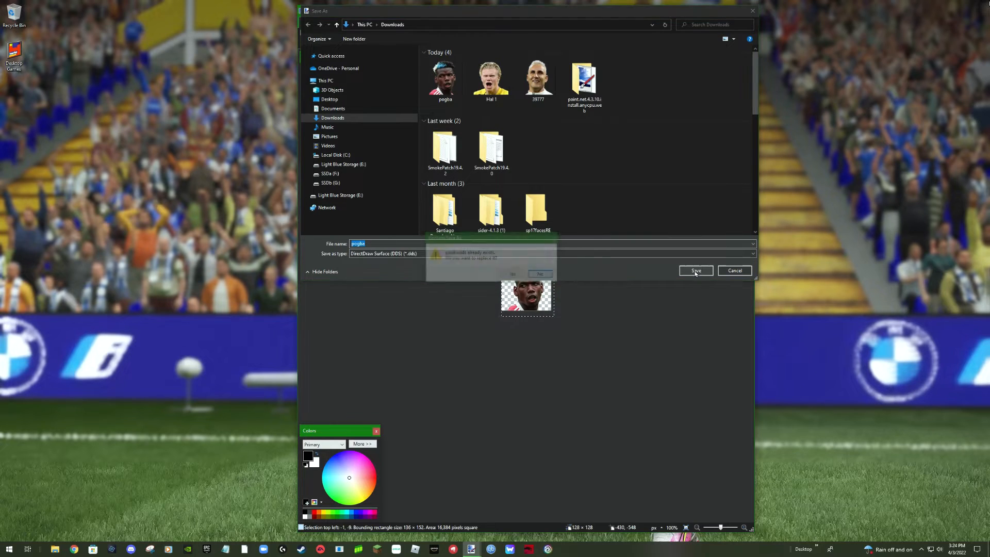
{"action": "left_click", "coordinate": [513, 274]}
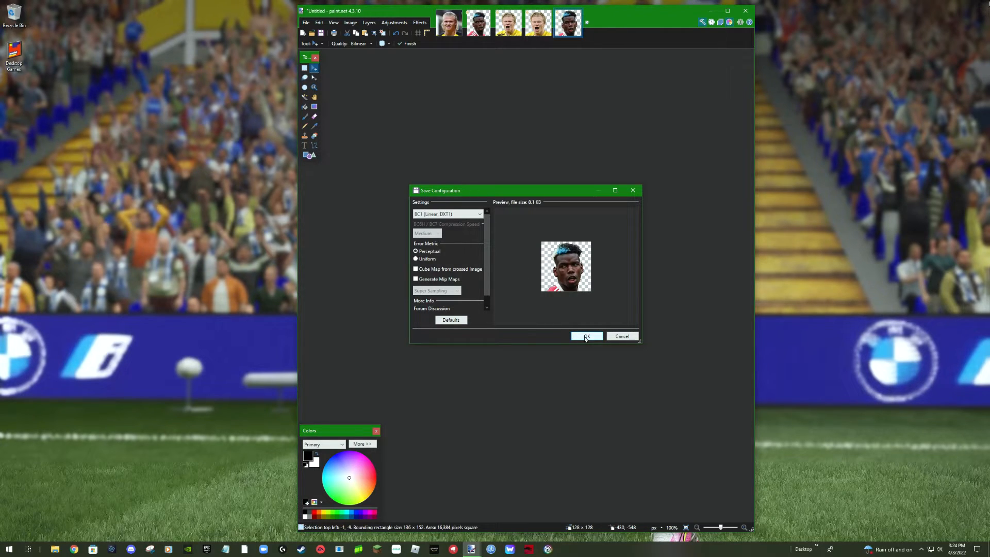
{"action": "left_click", "coordinate": [586, 337]}
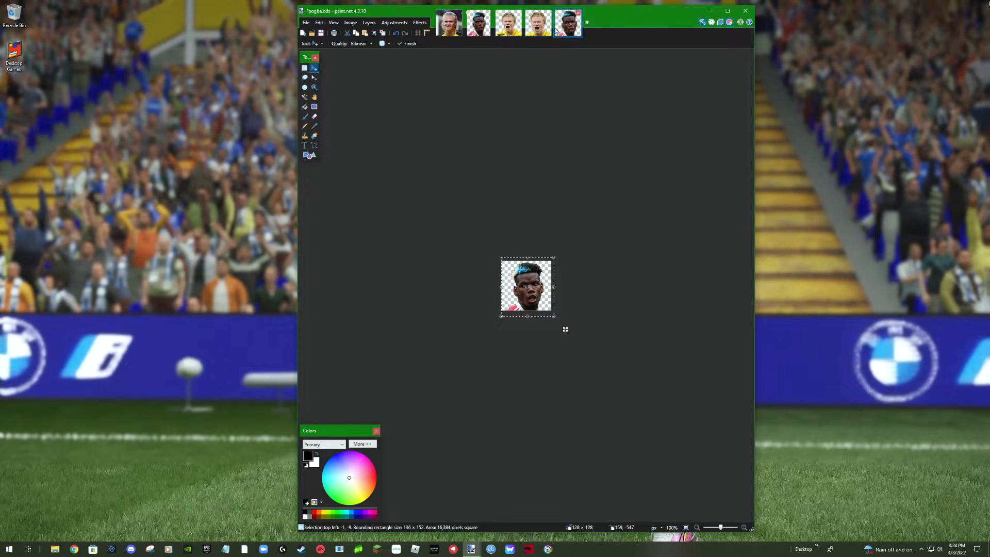
Look over the open Haaland and Pogba images and close Paint.NET, discarding all unsaved changes.
{"action": "left_click", "coordinate": [453, 28]}
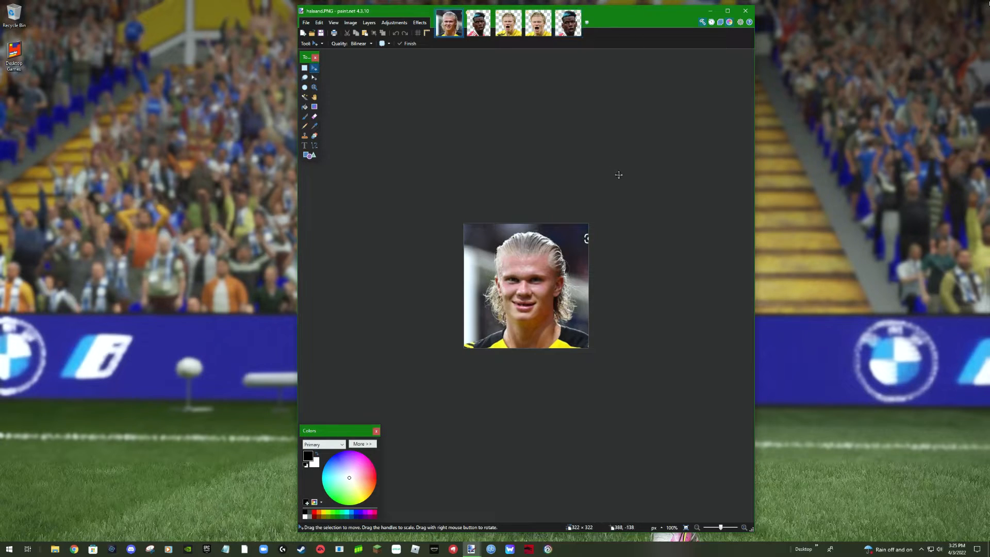
{"action": "left_click", "coordinate": [562, 30]}
{"action": "left_click", "coordinate": [538, 28]}
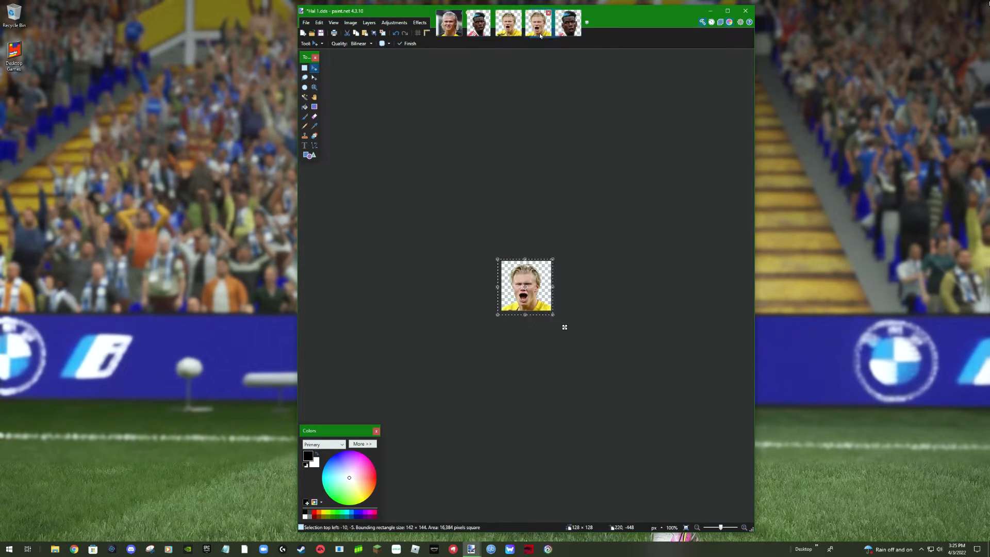
{"action": "left_click", "coordinate": [577, 31]}
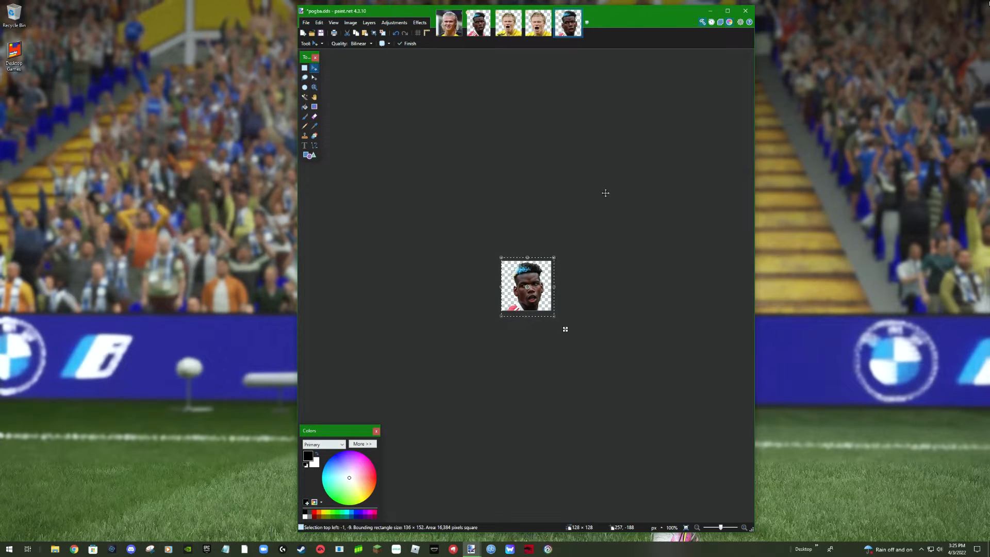
{"action": "left_click", "coordinate": [746, 11]}
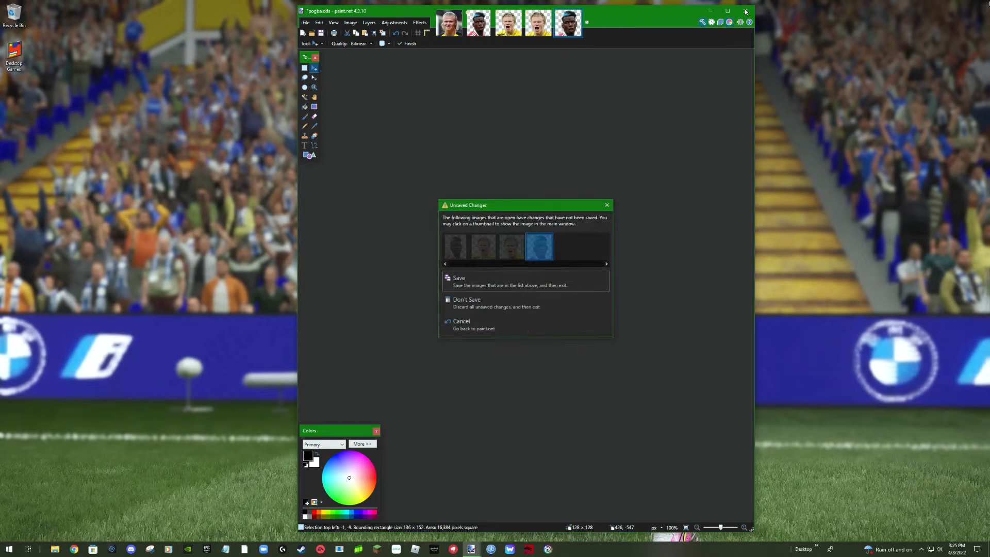
{"action": "left_click", "coordinate": [468, 305]}
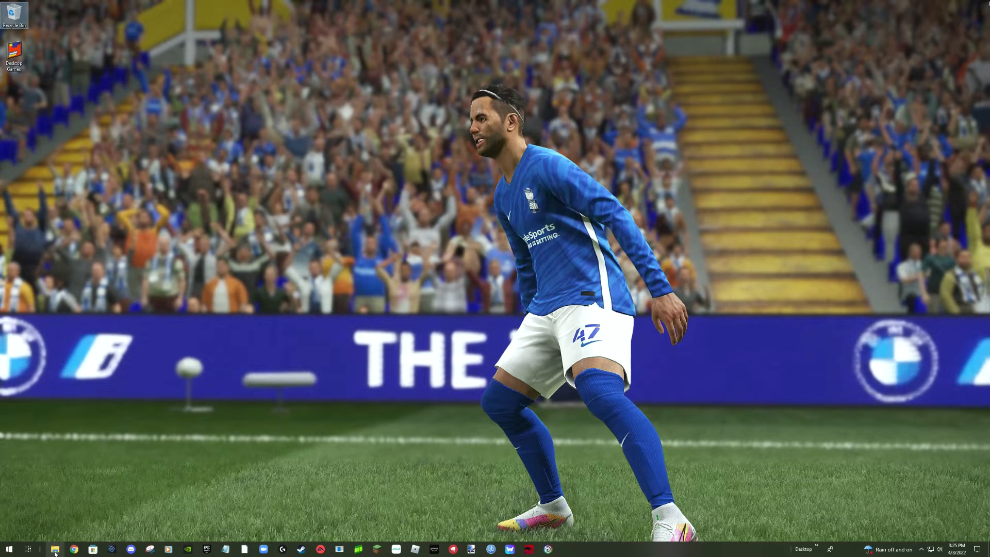
Open the Downloads folder in File Explorer and select the Hal 1 miniface file.
{"action": "left_click", "coordinate": [55, 550]}
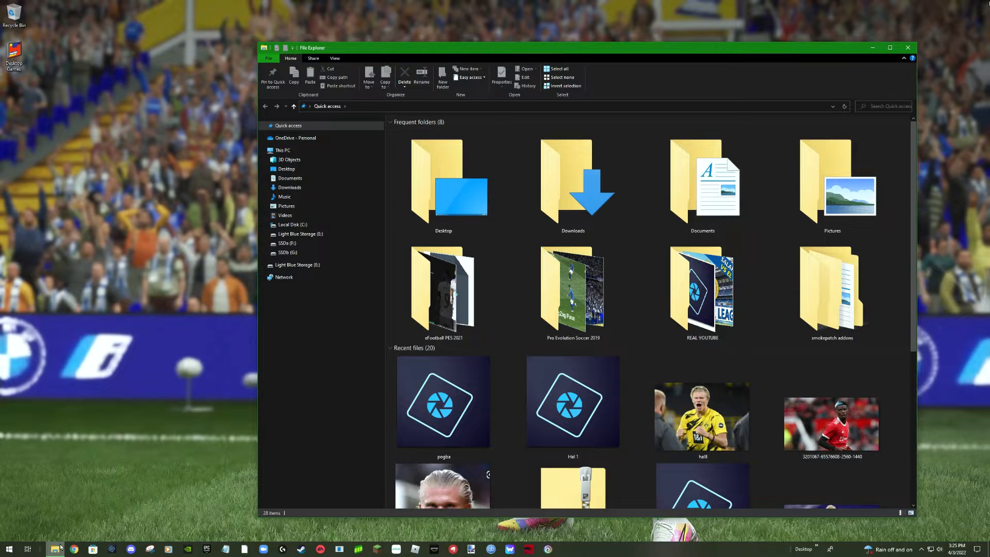
{"action": "left_click", "coordinate": [299, 187]}
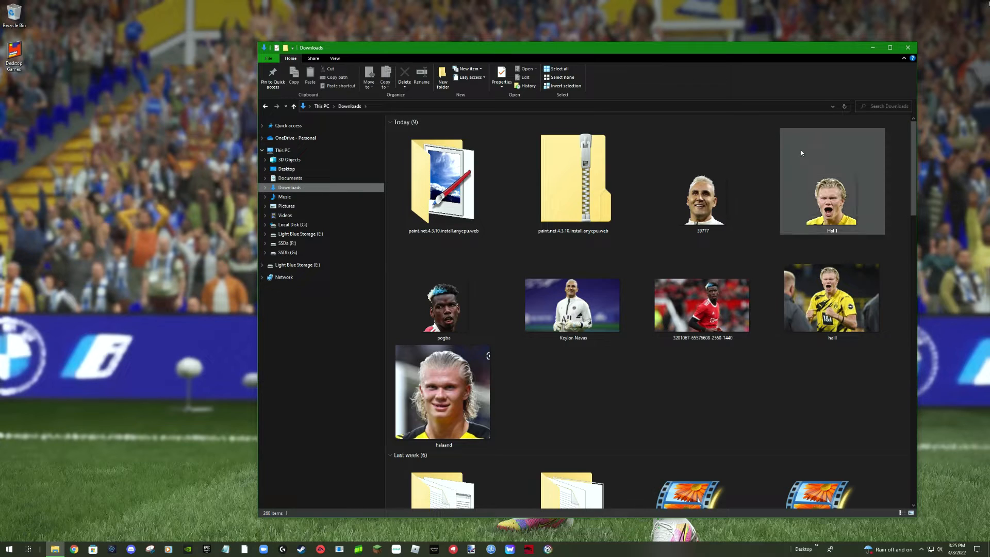
{"action": "left_click", "coordinate": [816, 204]}
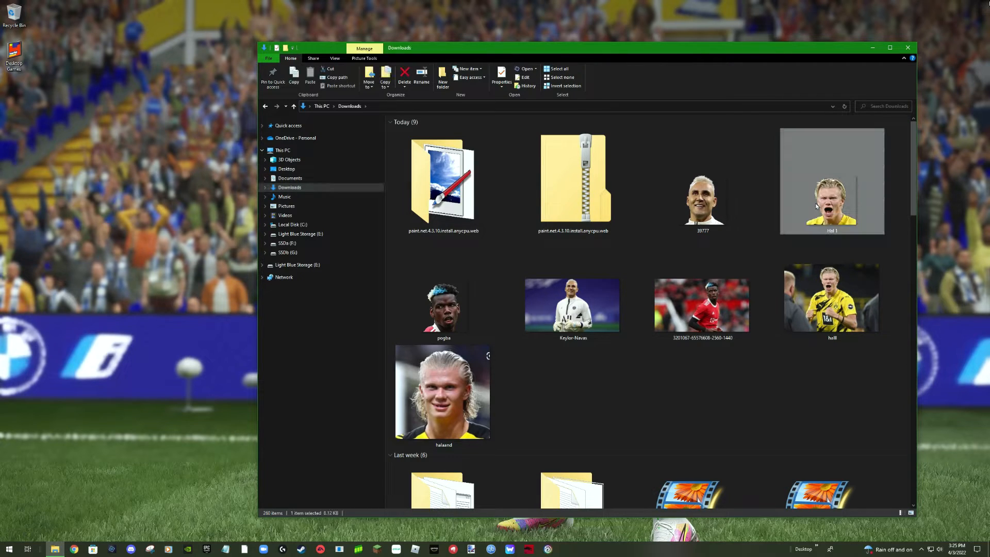
{"action": "mouse_move", "coordinate": [437, 306]}
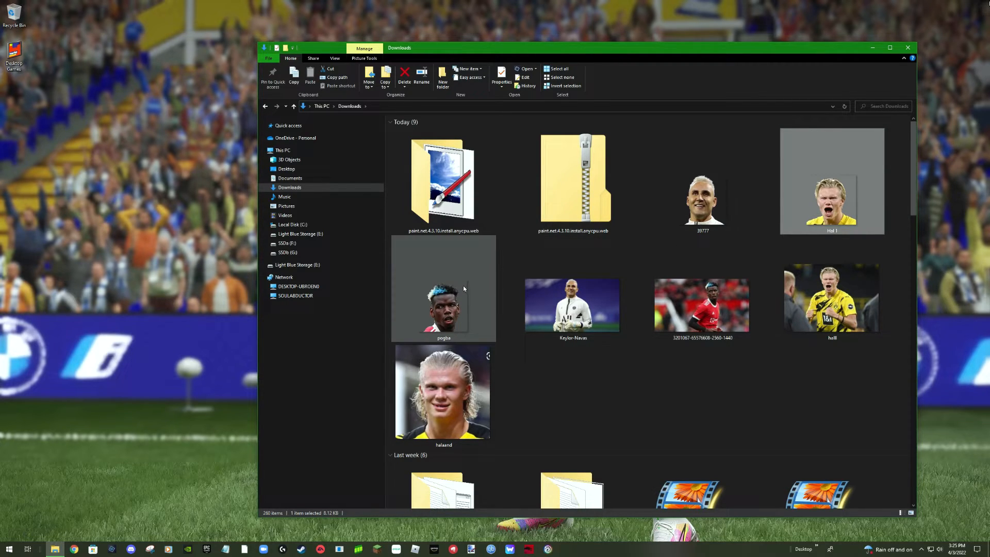
Switch from the Downloads folder to Chrome, open the PES Master website and enlarge the page to 150%.
{"action": "mouse_move", "coordinate": [821, 200]}
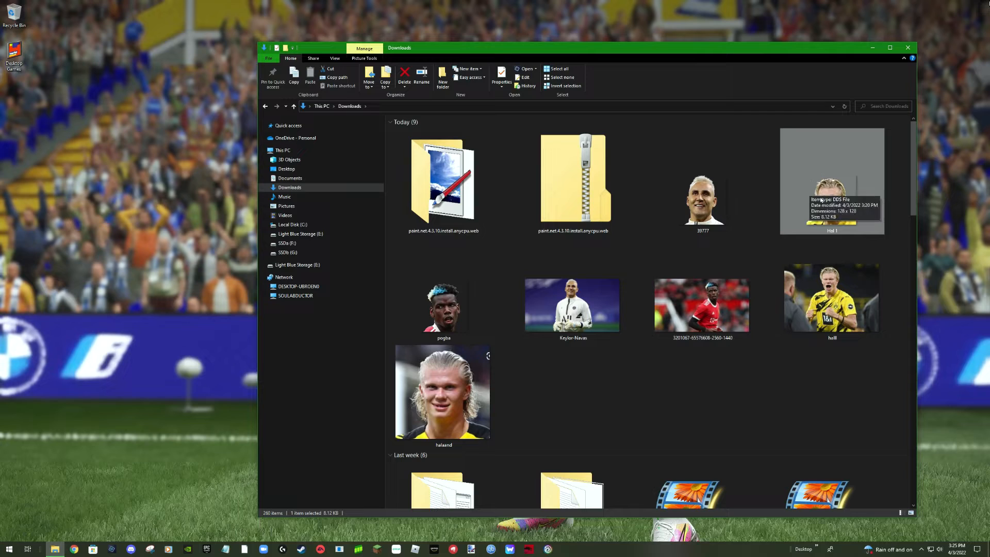
{"action": "left_click", "coordinate": [626, 390]}
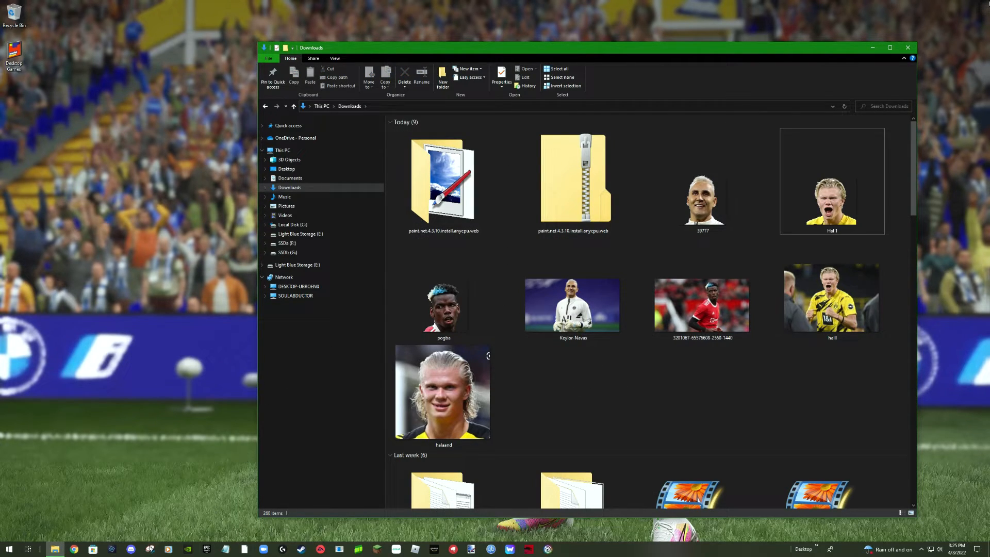
{"action": "left_click", "coordinate": [75, 549]}
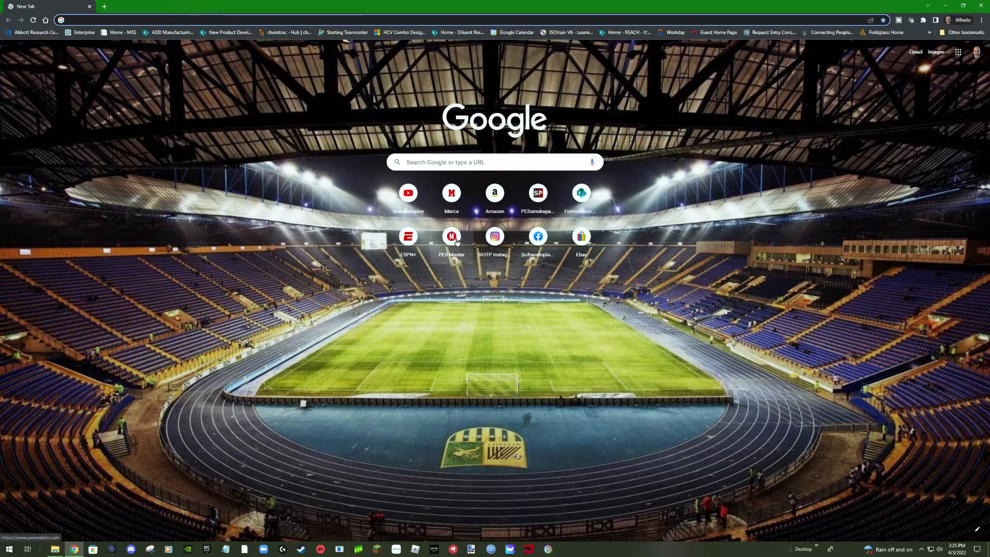
{"action": "left_click", "coordinate": [452, 237]}
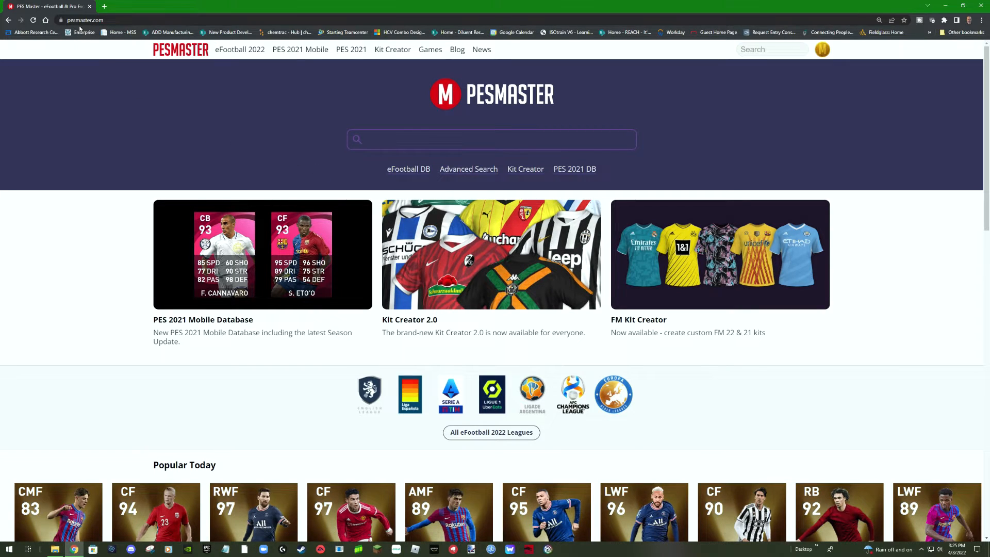
{"action": "left_click", "coordinate": [72, 19]}
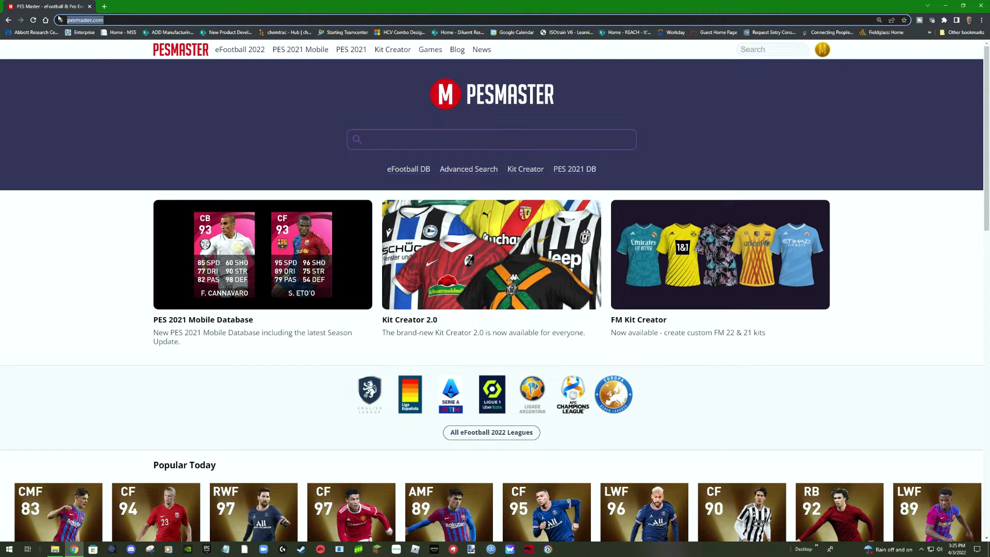
{"action": "left_click", "coordinate": [980, 22]}
{"action": "left_click", "coordinate": [958, 92]}
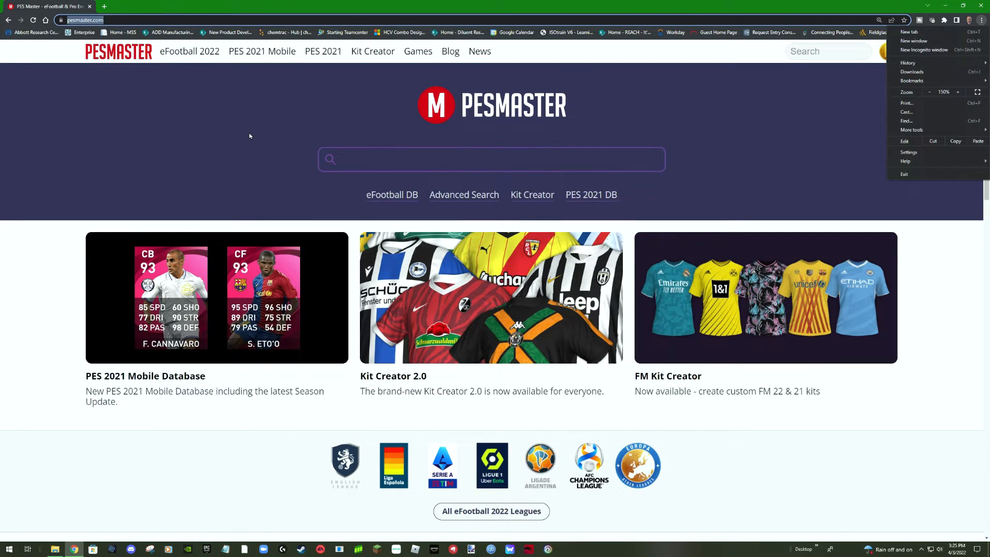
Go to the PES 2021 database on PES Master and open the list of all PES 2021 players.
{"action": "left_click", "coordinate": [328, 55]}
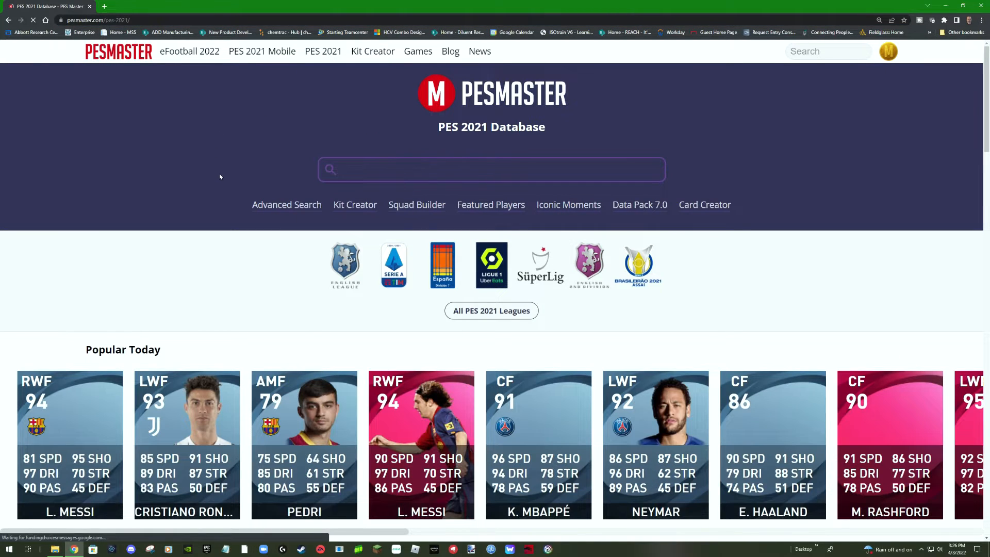
{"action": "scroll", "coordinate": [203, 198], "scroll_direction": "down", "scroll_amount": 4}
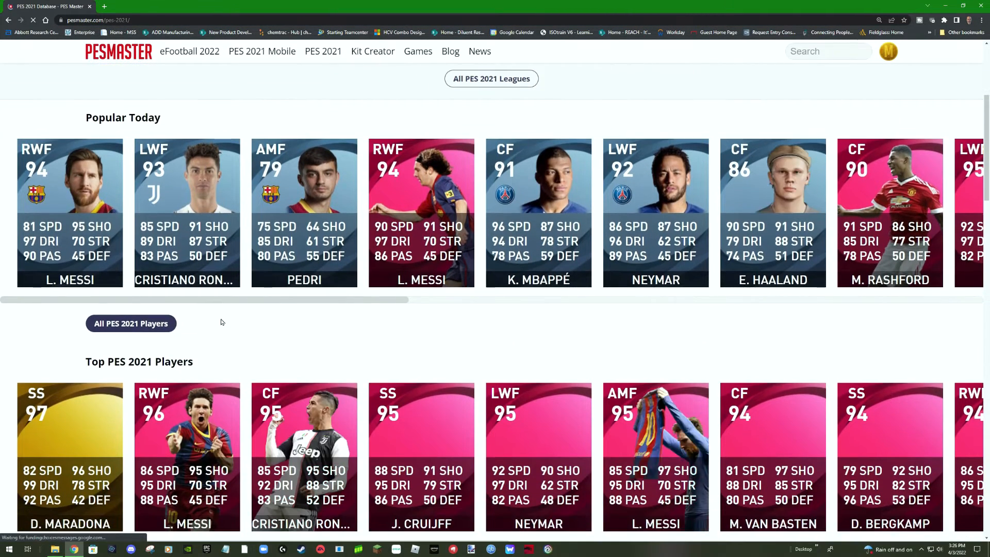
{"action": "scroll", "coordinate": [222, 310], "scroll_direction": "down", "scroll_amount": 2}
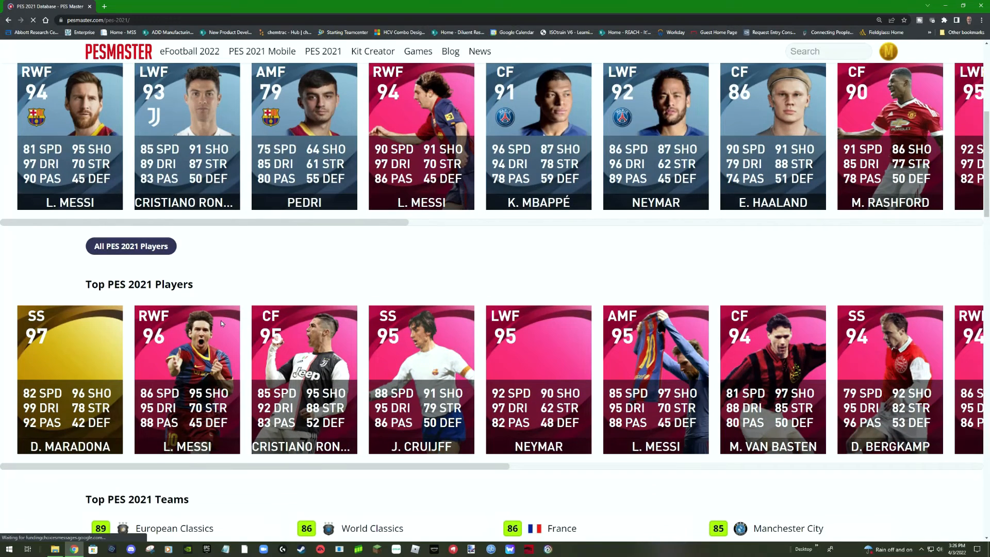
{"action": "left_click", "coordinate": [134, 247]}
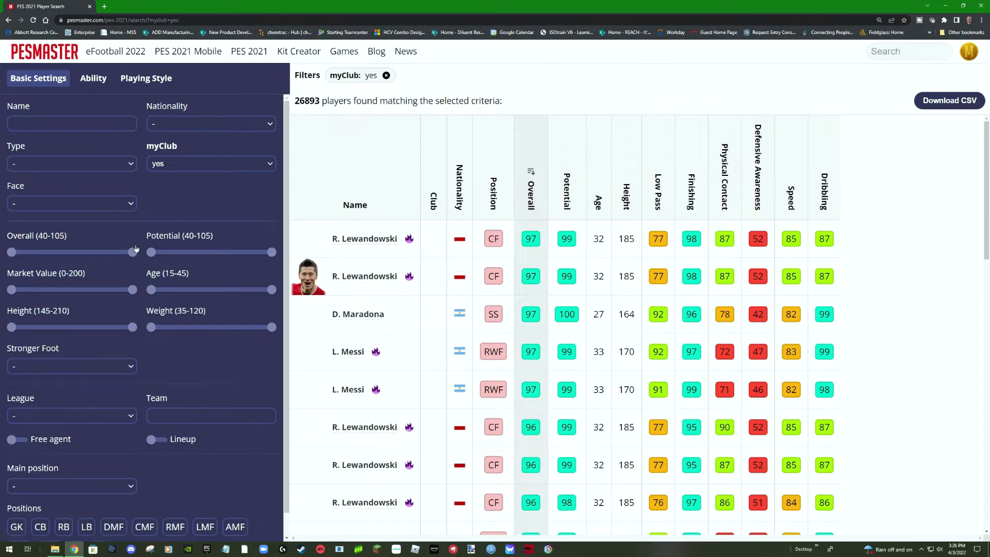
Filter the PES 2021 player list by the name pogba and look through the matching cards.
{"action": "left_click", "coordinate": [70, 128]}
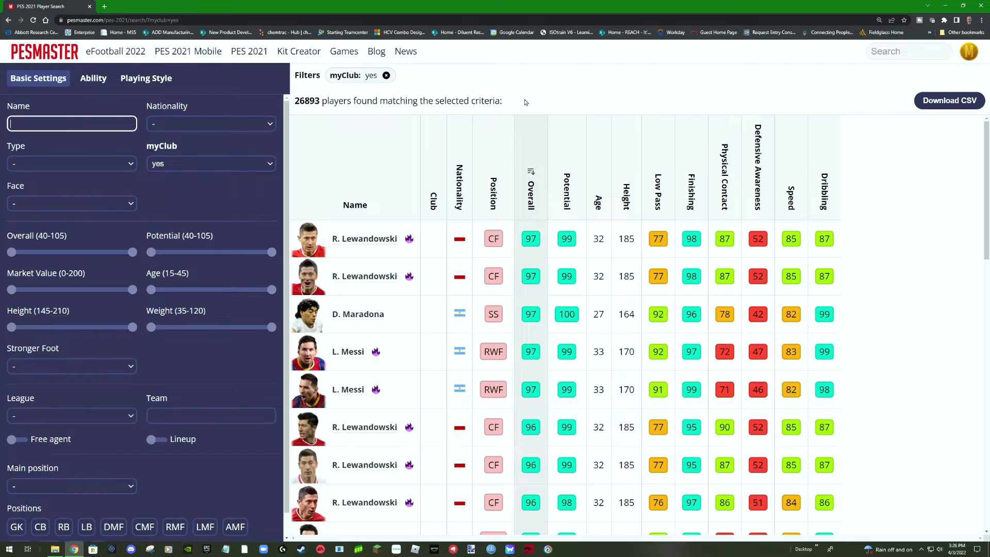
{"action": "type", "text": "po"}
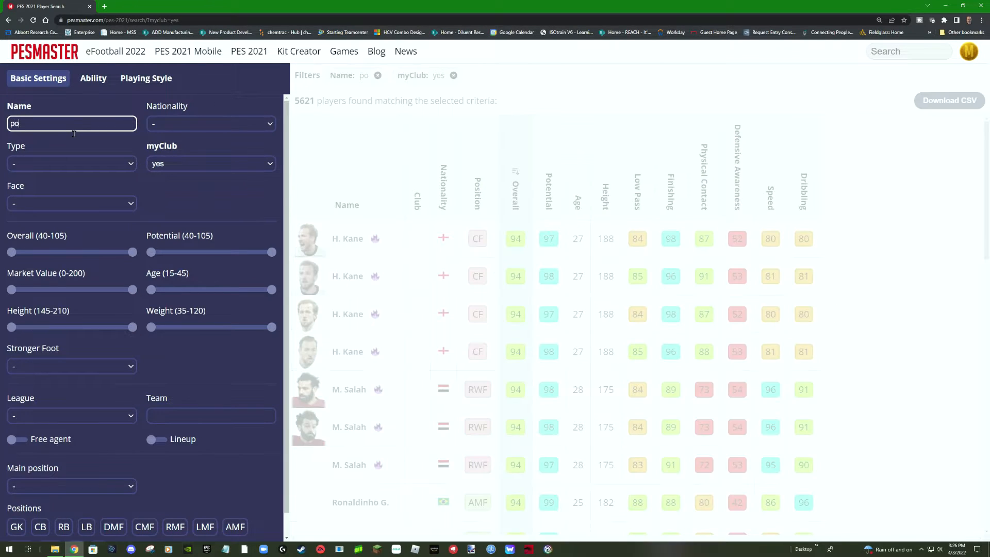
{"action": "type", "text": "gba"}
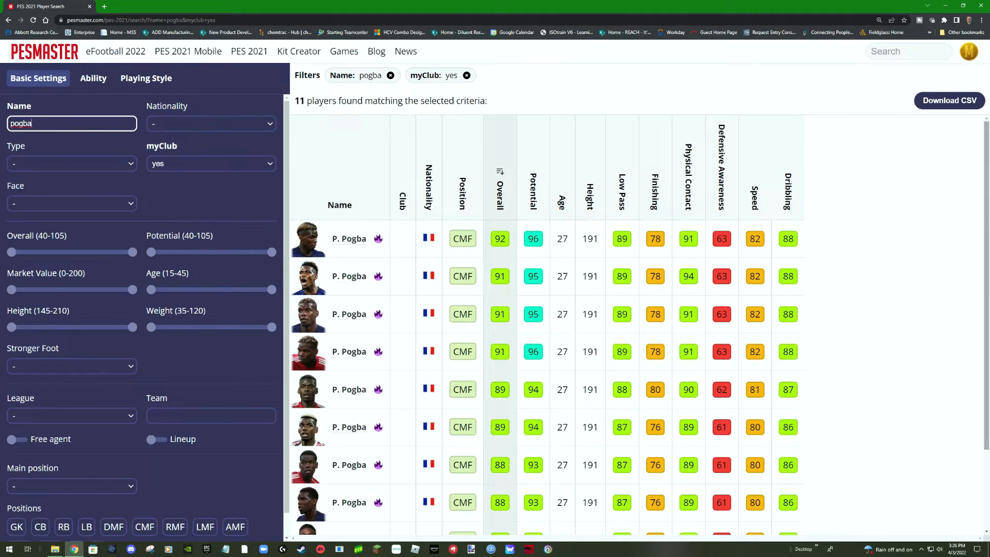
{"action": "scroll", "coordinate": [987, 141], "scroll_direction": "down", "scroll_amount": 2}
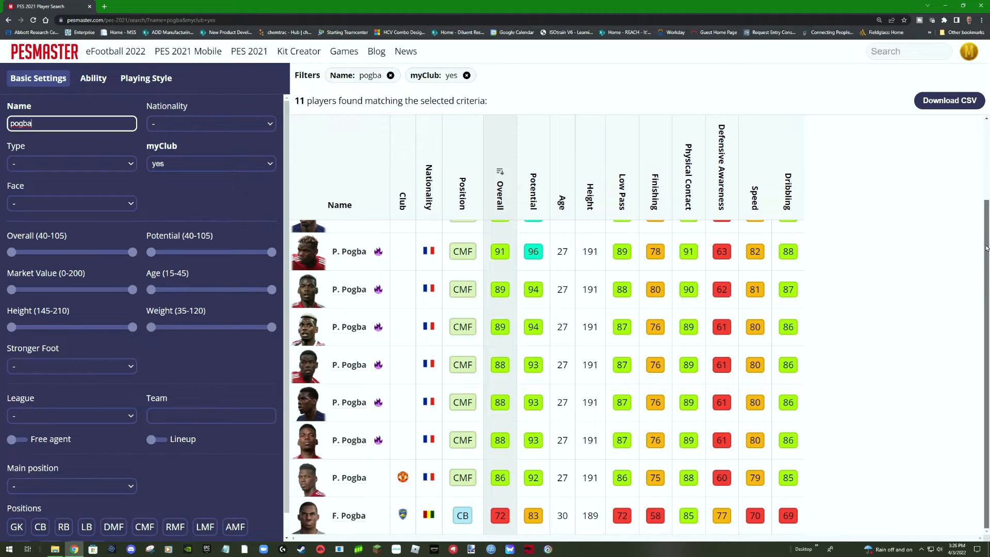
{"action": "scroll", "coordinate": [338, 450], "scroll_direction": "up", "scroll_amount": 1}
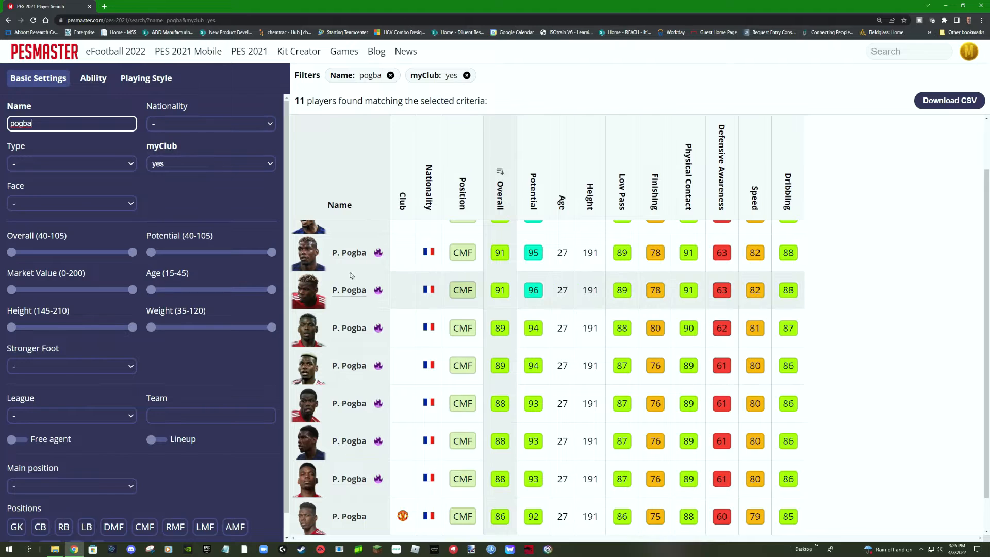
{"action": "scroll", "coordinate": [353, 477], "scroll_direction": "up", "scroll_amount": 2}
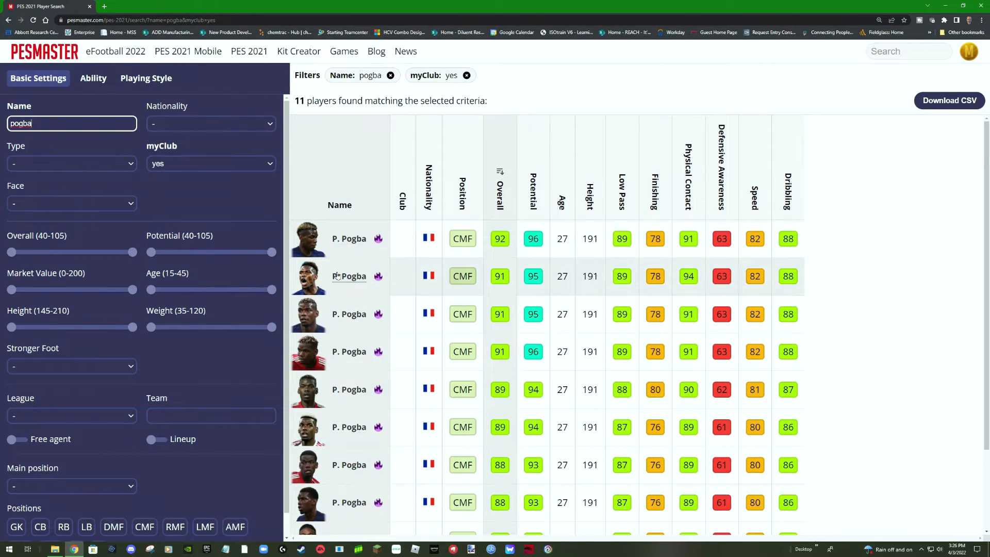
Check the player IDs in the page addresses of the 92- and 91-rated Pogba cards, and skim the VRED_Minifaces player folder.
{"action": "left_click", "coordinate": [354, 239]}
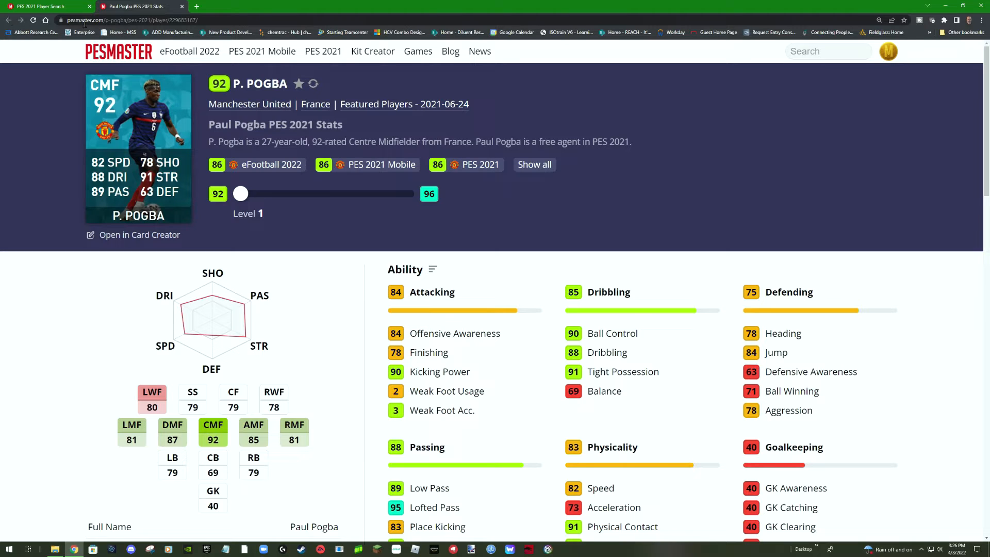
{"action": "left_click", "coordinate": [181, 7]}
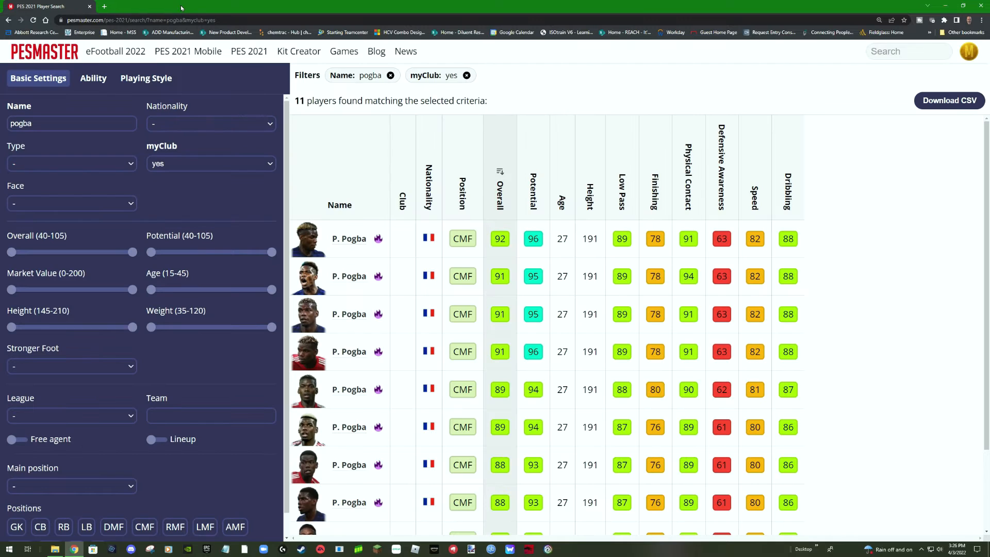
{"action": "left_click", "coordinate": [359, 277]}
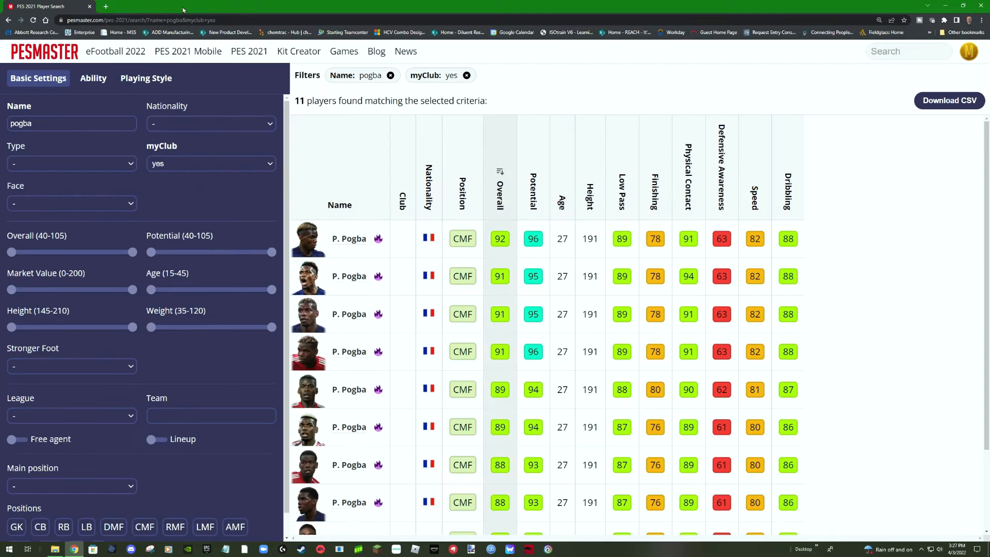
{"action": "left_click", "coordinate": [181, 7]}
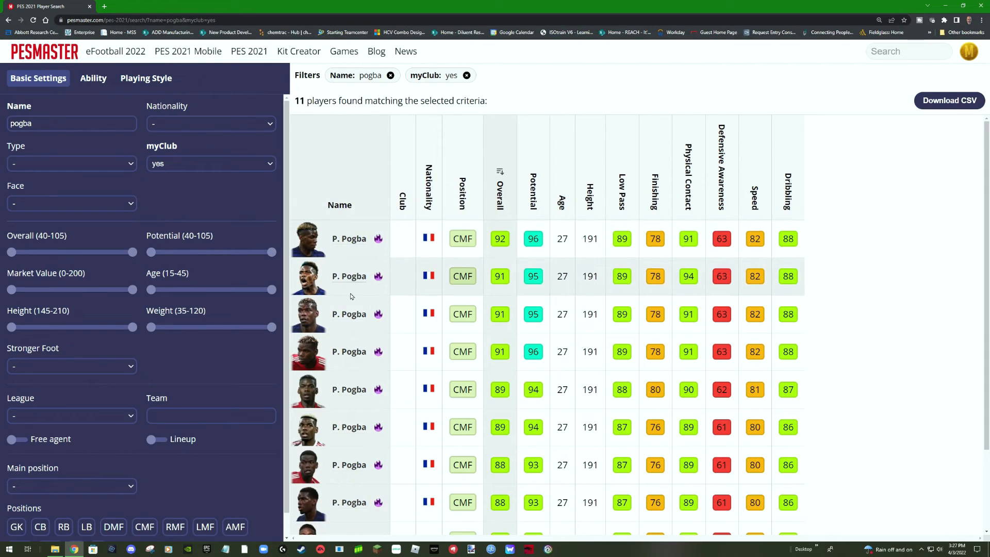
{"action": "left_click", "coordinate": [356, 319]}
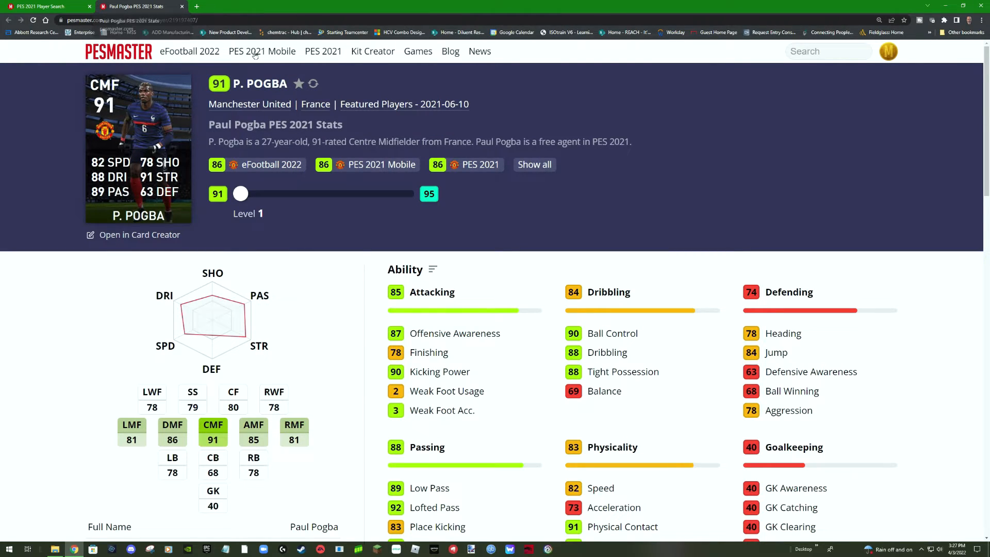
{"action": "left_click", "coordinate": [182, 6]}
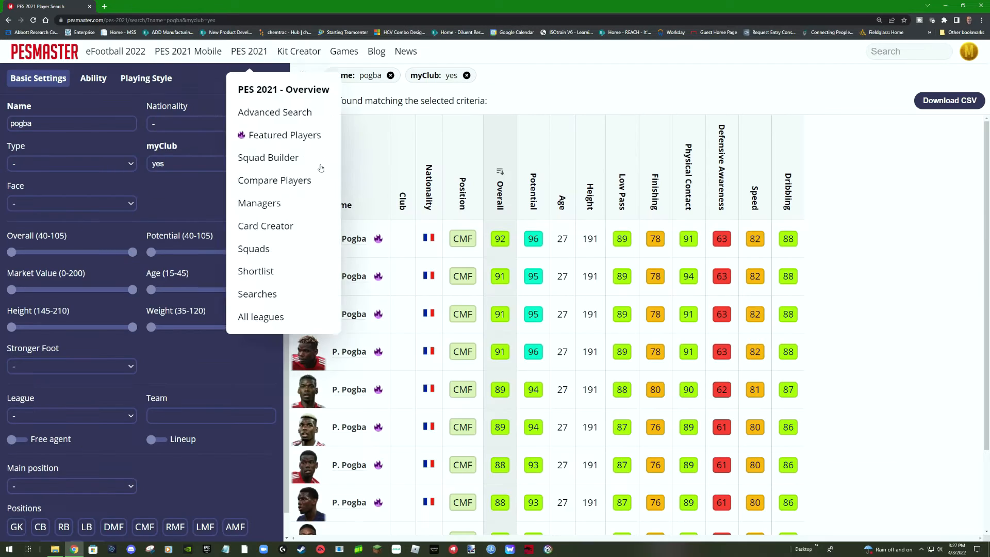
{"action": "left_click", "coordinate": [363, 354]}
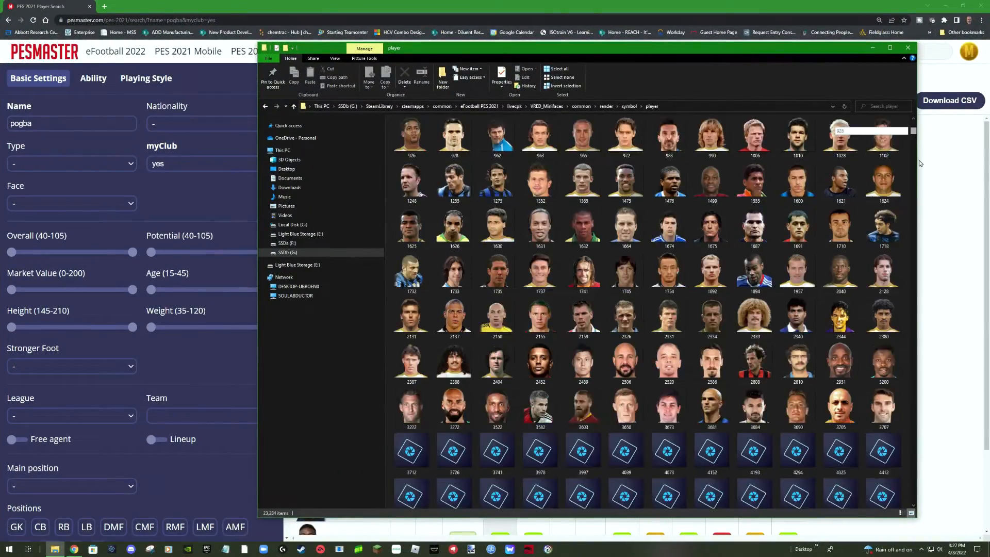
{"action": "left_click_drag", "start_coordinate": [920, 163], "coordinate": [914, 506]}
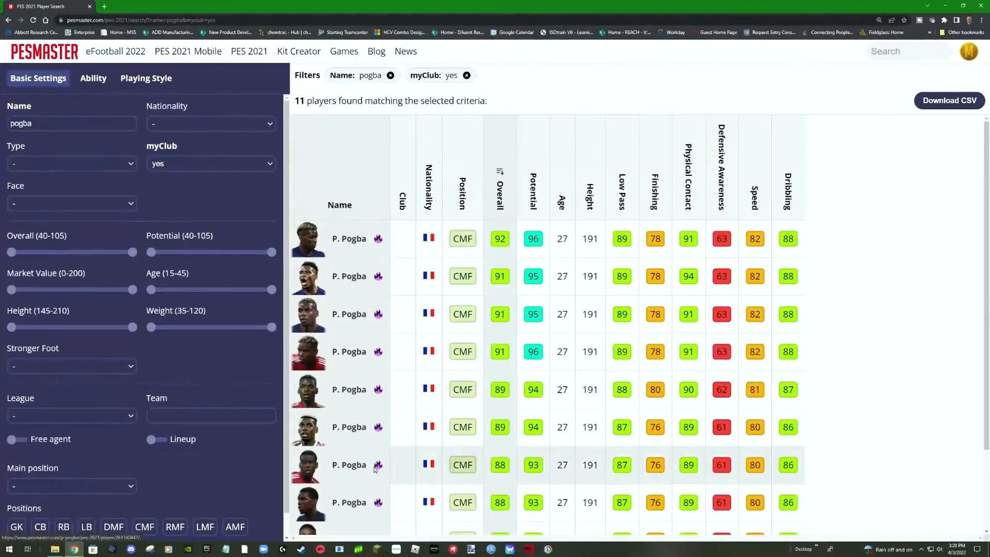
Check the player IDs of the last 88-rated featured Pogba card and the 86-rated Manchester United base card.
{"action": "scroll", "coordinate": [381, 470], "scroll_direction": "down", "scroll_amount": 1}
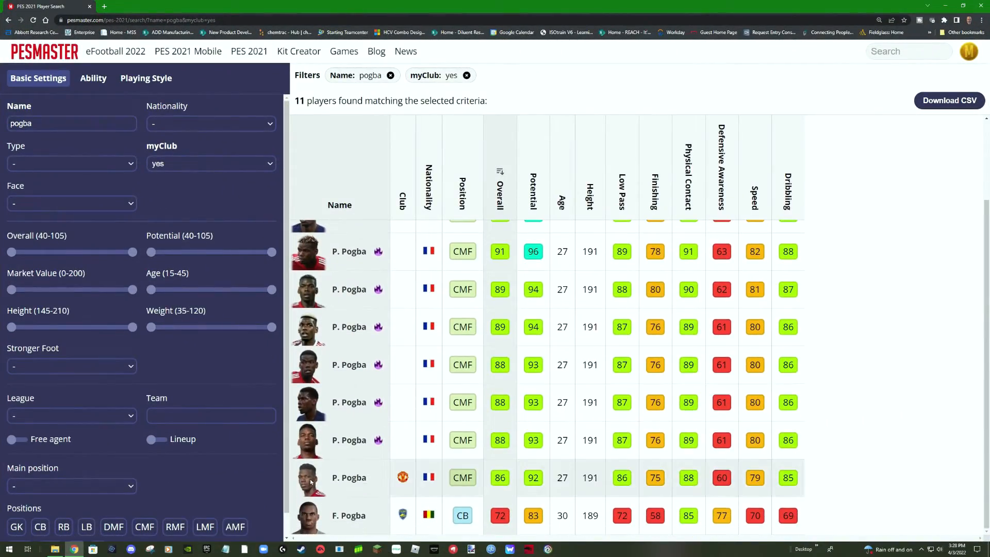
{"action": "left_click", "coordinate": [350, 442]}
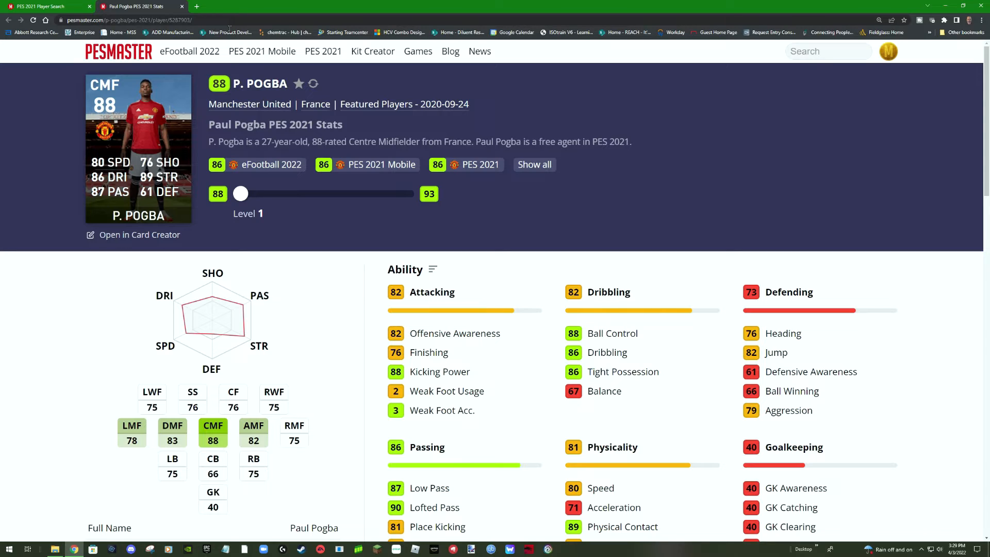
{"action": "left_click", "coordinate": [182, 7]}
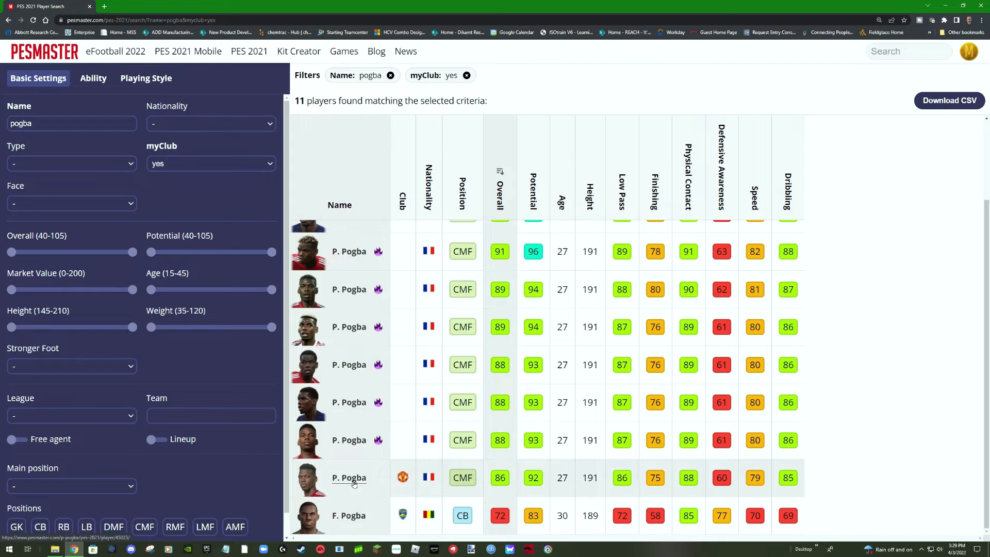
{"action": "left_click", "coordinate": [349, 479]}
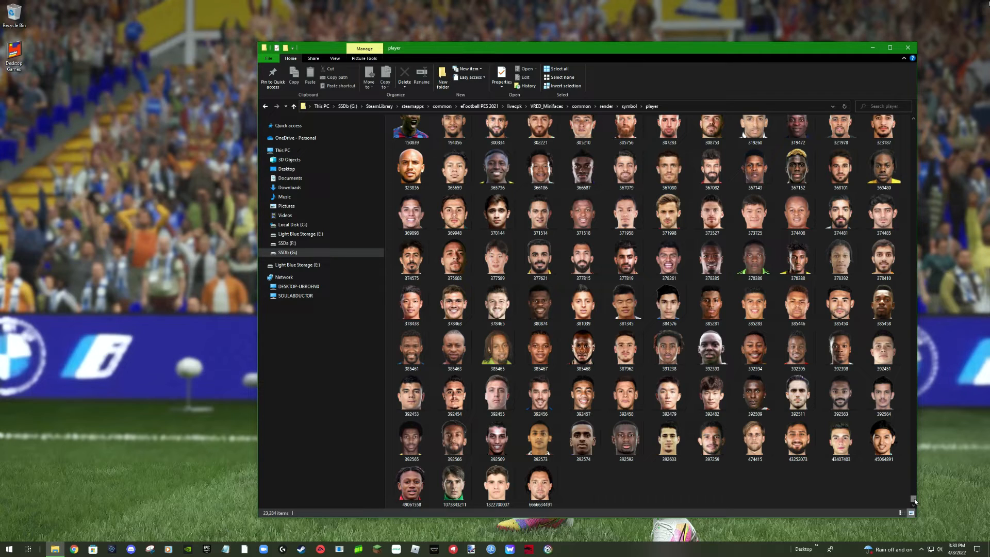
Look through the VRED_Minifaces player folder to locate Pogba's existing miniface file, 45023.
{"action": "left_click", "coordinate": [914, 156]}
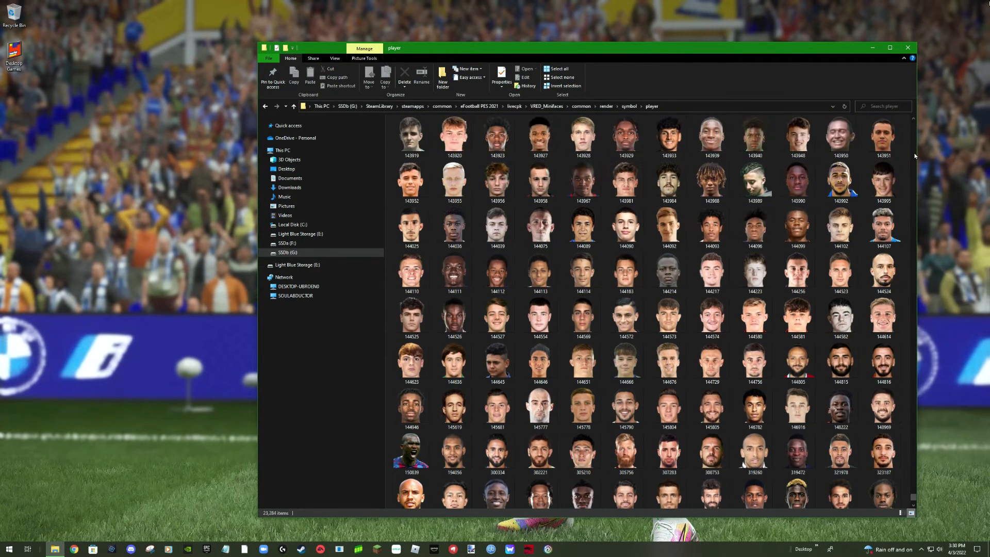
{"action": "left_click", "coordinate": [914, 156]}
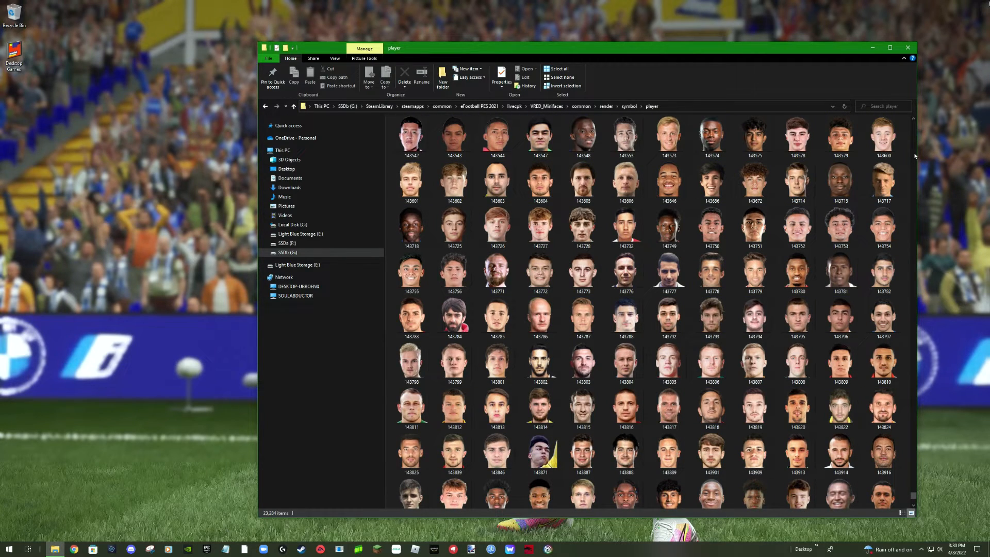
{"action": "left_click", "coordinate": [914, 156]}
{"action": "left_click", "coordinate": [915, 155]}
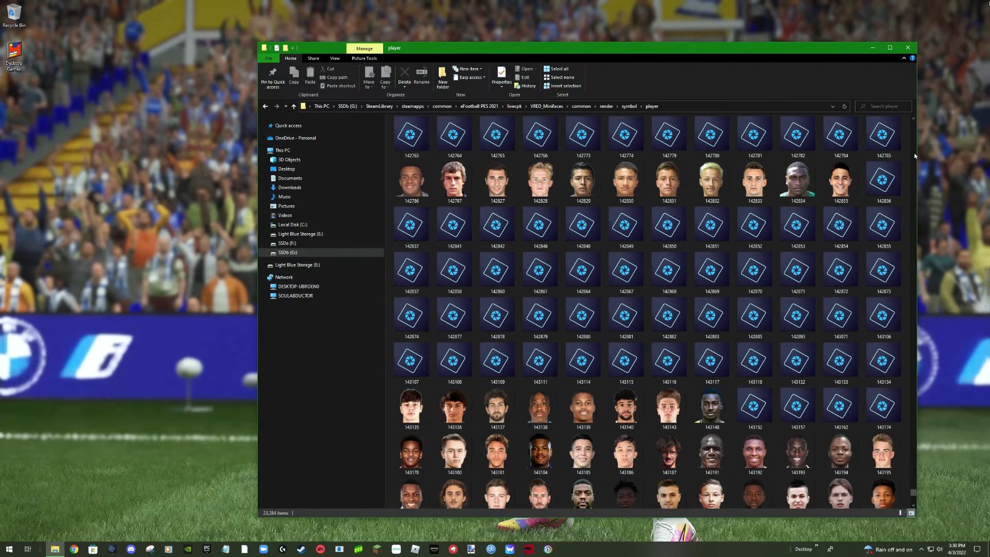
{"action": "left_click", "coordinate": [915, 156]}
{"action": "left_click", "coordinate": [915, 156]}
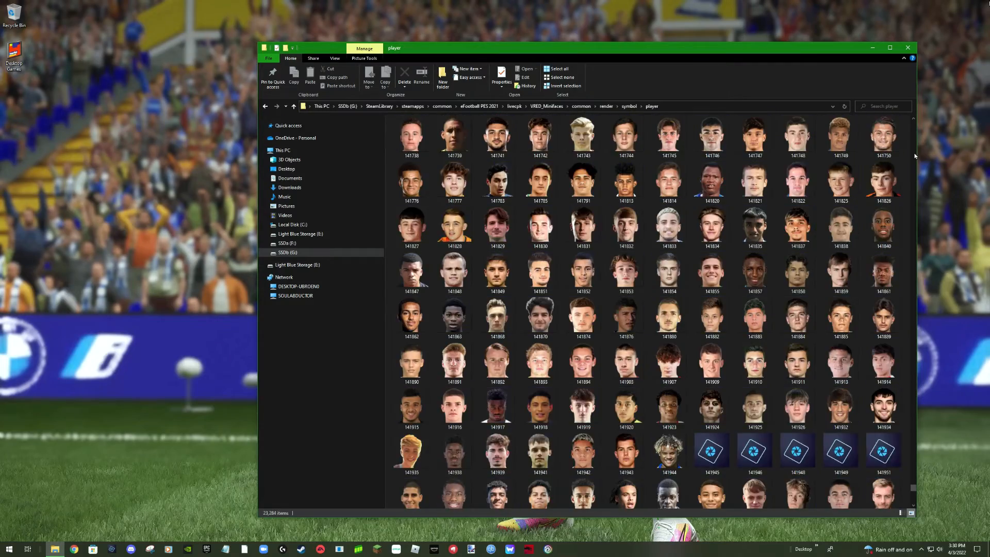
{"action": "left_click", "coordinate": [915, 156]}
{"action": "left_click", "coordinate": [915, 156]}
{"action": "left_click", "coordinate": [914, 156]}
{"action": "left_click", "coordinate": [915, 156]}
{"action": "left_click", "coordinate": [915, 156]}
{"action": "left_click", "coordinate": [915, 156]}
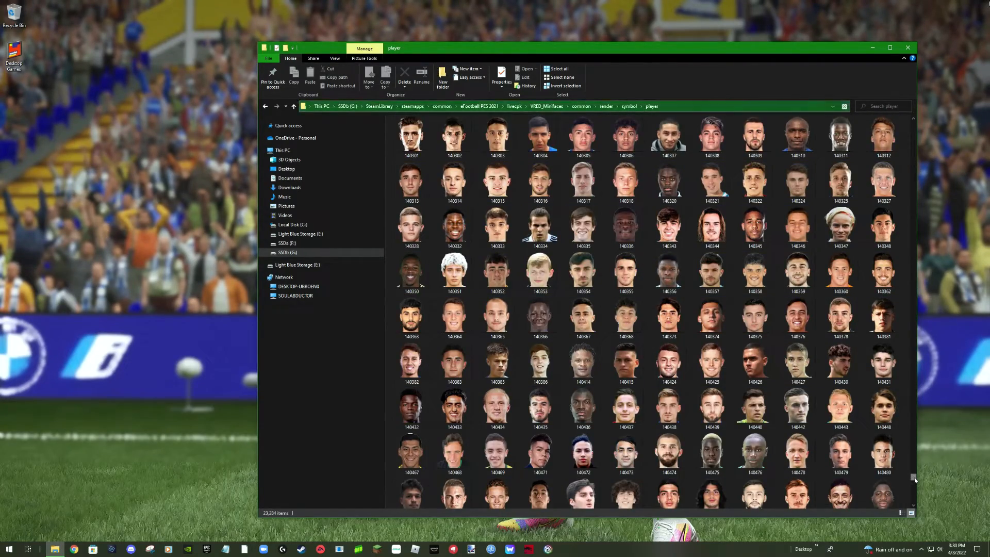
{"action": "left_click_drag", "start_coordinate": [913, 477], "coordinate": [918, 218]}
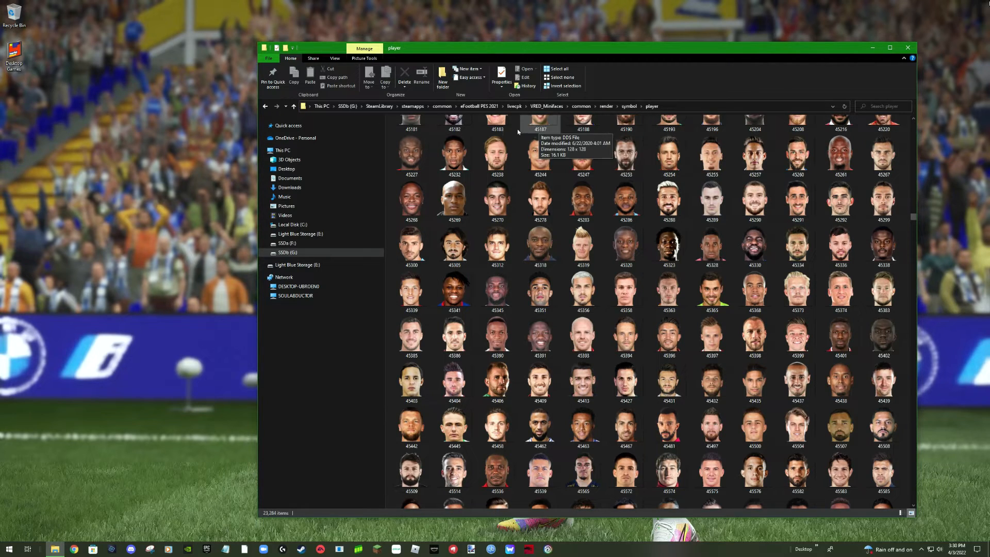
{"action": "left_click", "coordinate": [914, 119]}
{"action": "left_click", "coordinate": [914, 119]}
{"action": "left_click", "coordinate": [915, 120]}
{"action": "left_click", "coordinate": [915, 119]}
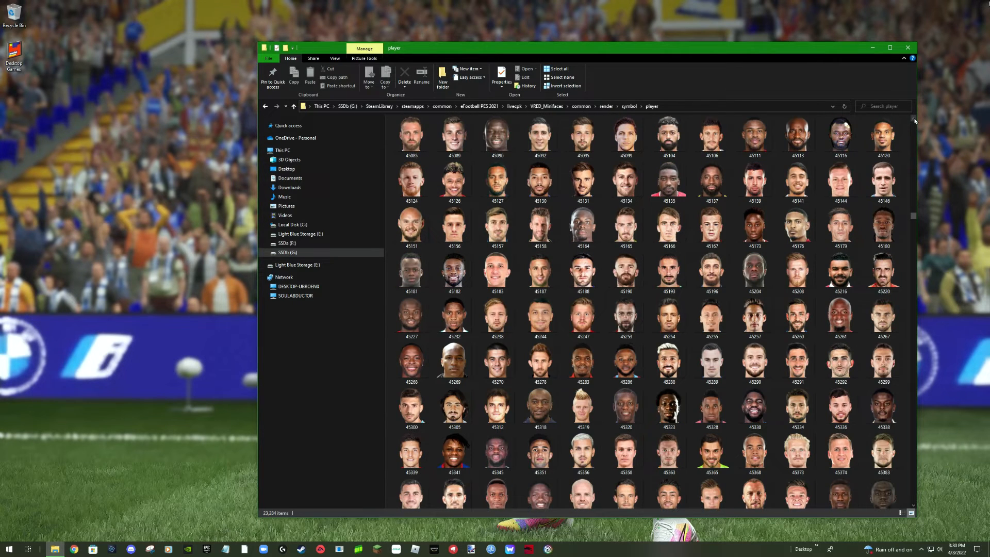
{"action": "left_click", "coordinate": [914, 120]}
{"action": "left_click", "coordinate": [914, 120]}
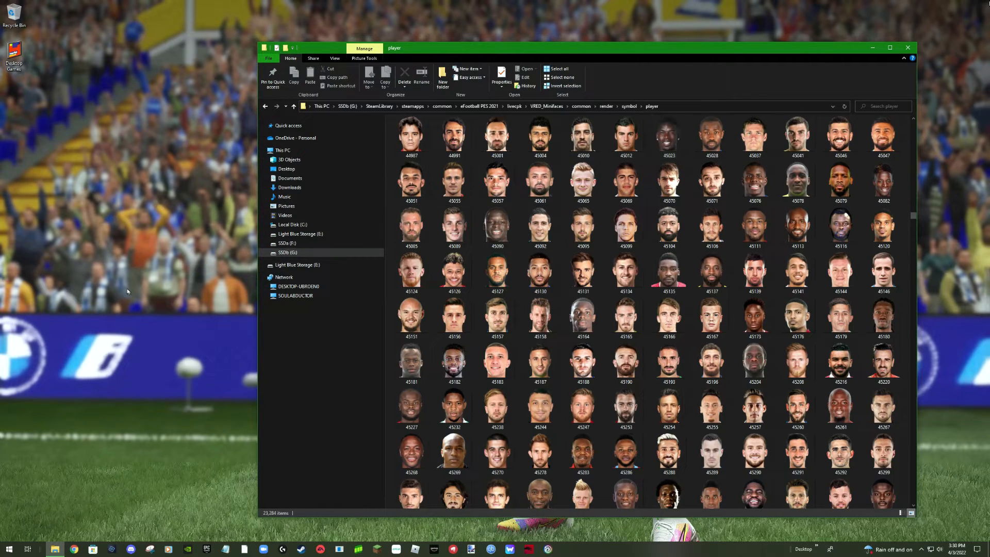
Open the Downloads folder in a separate window and rename the pogba miniface file as 45023.
{"action": "right_click", "coordinate": [55, 549]}
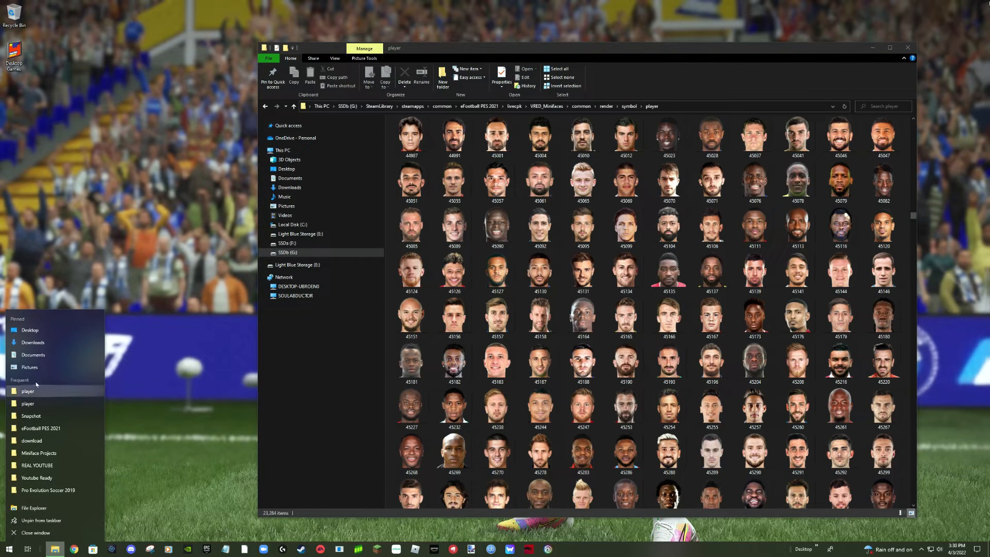
{"action": "left_click", "coordinate": [33, 343]}
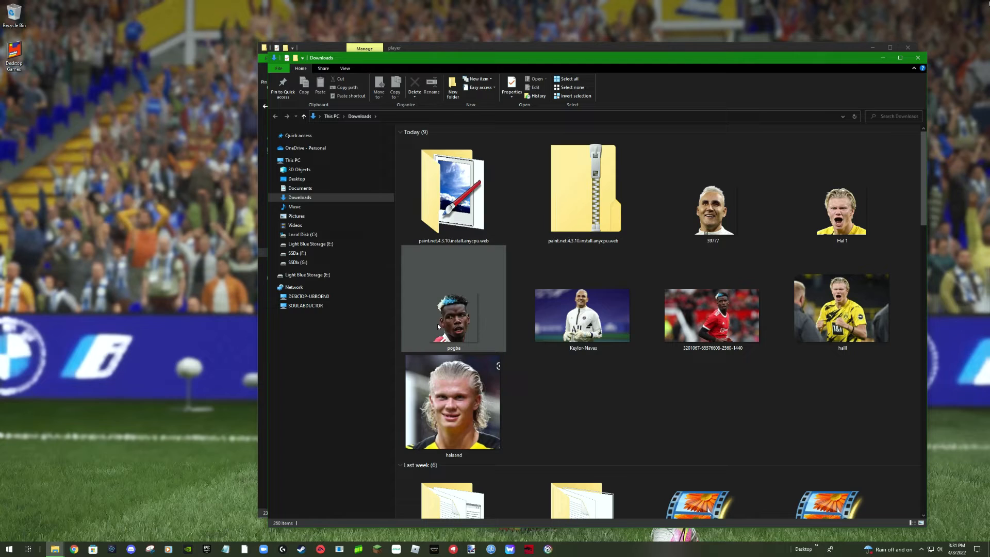
{"action": "left_click", "coordinate": [454, 321]}
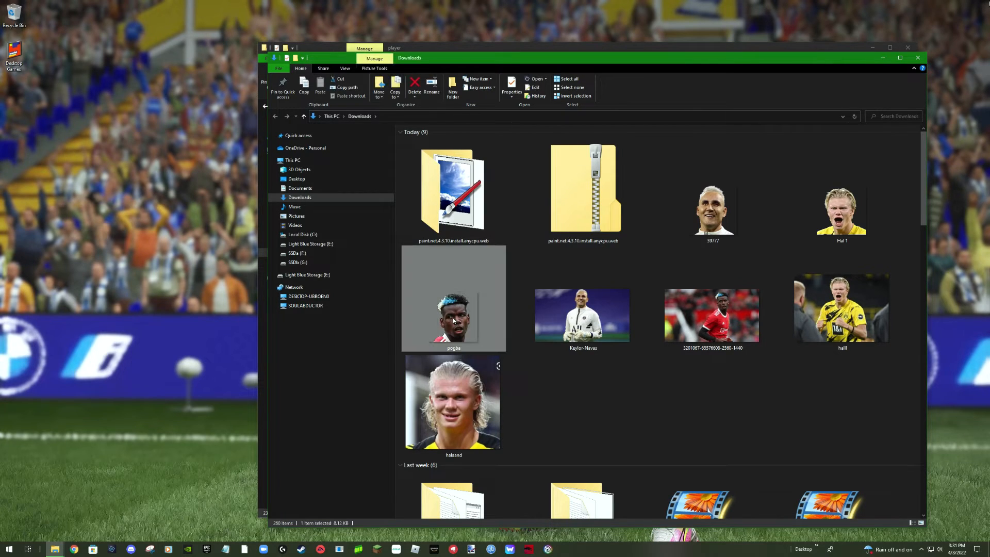
{"action": "left_click", "coordinate": [460, 349]}
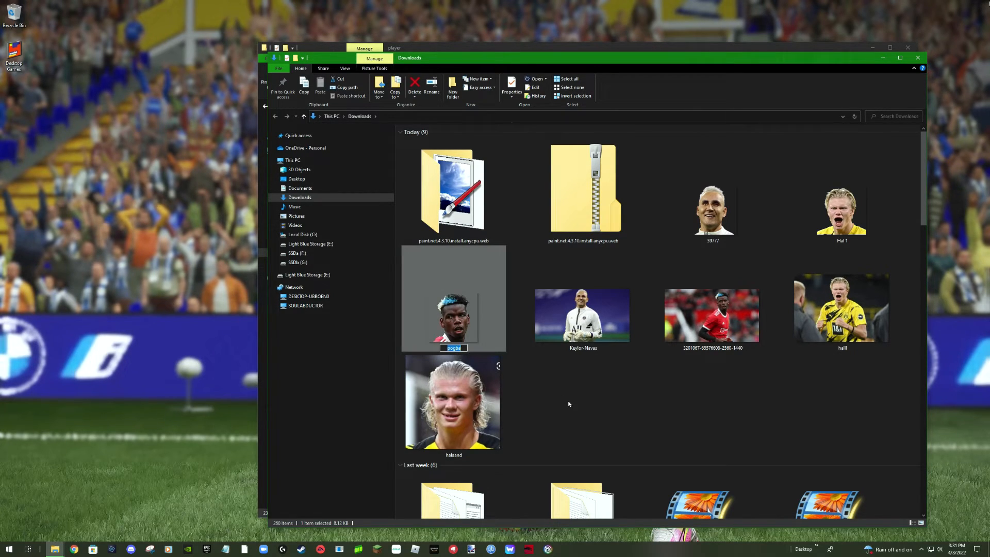
{"action": "type", "text": "45023"}
{"action": "left_click", "coordinate": [560, 399]}
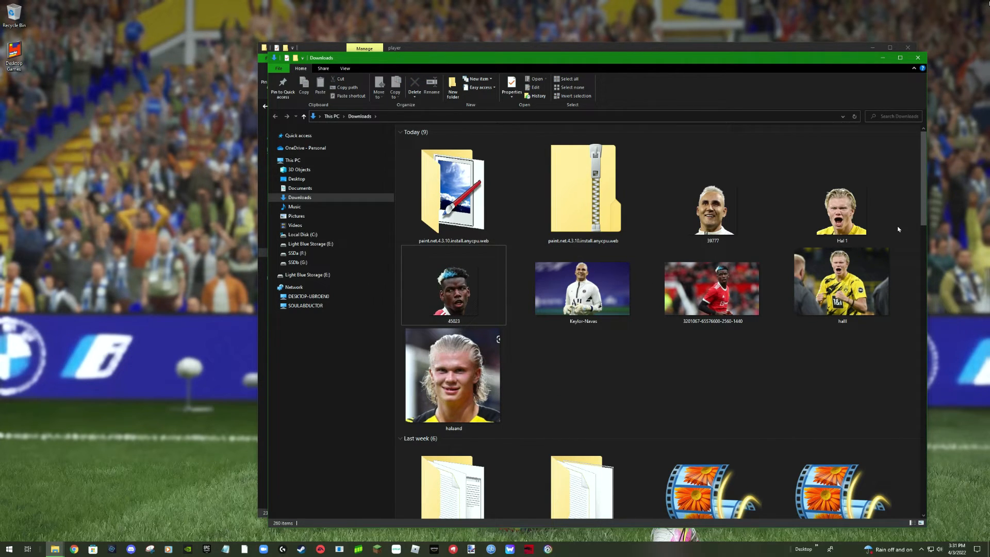
Copy the 45023 miniface from Downloads into the VRED_Minifaces player folder, replacing the existing file.
{"action": "left_click", "coordinate": [456, 294]}
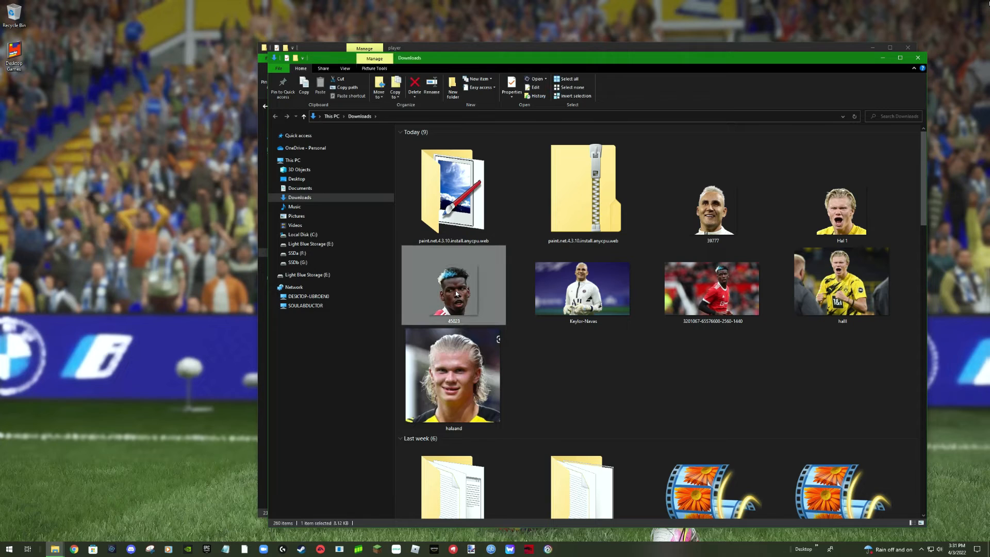
{"action": "right_click", "coordinate": [456, 292]}
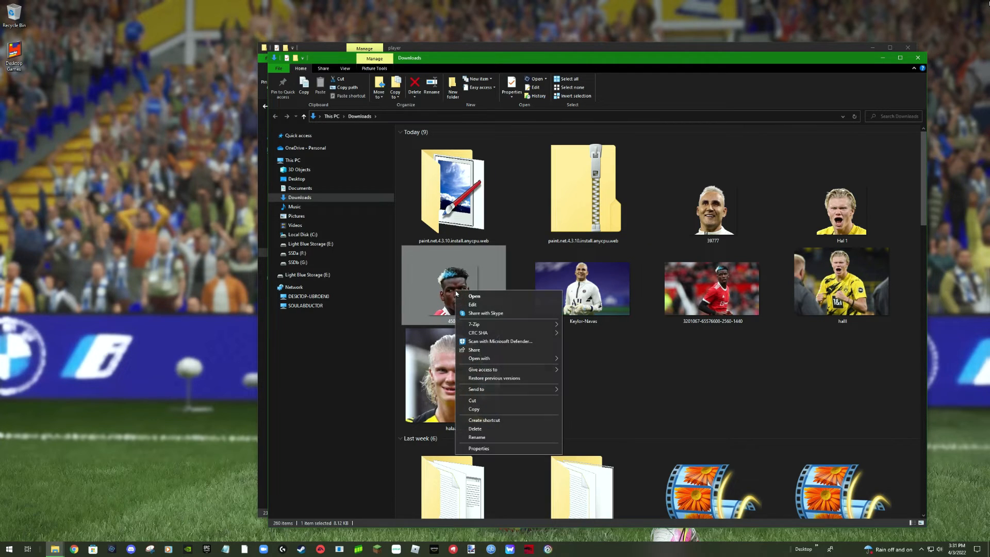
{"action": "left_click", "coordinate": [474, 410]}
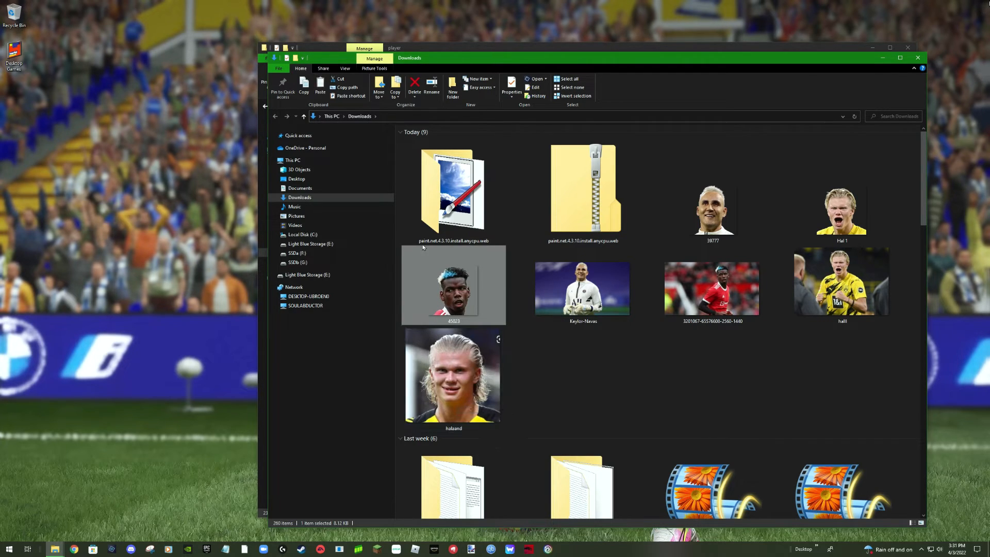
{"action": "left_click", "coordinate": [884, 59]}
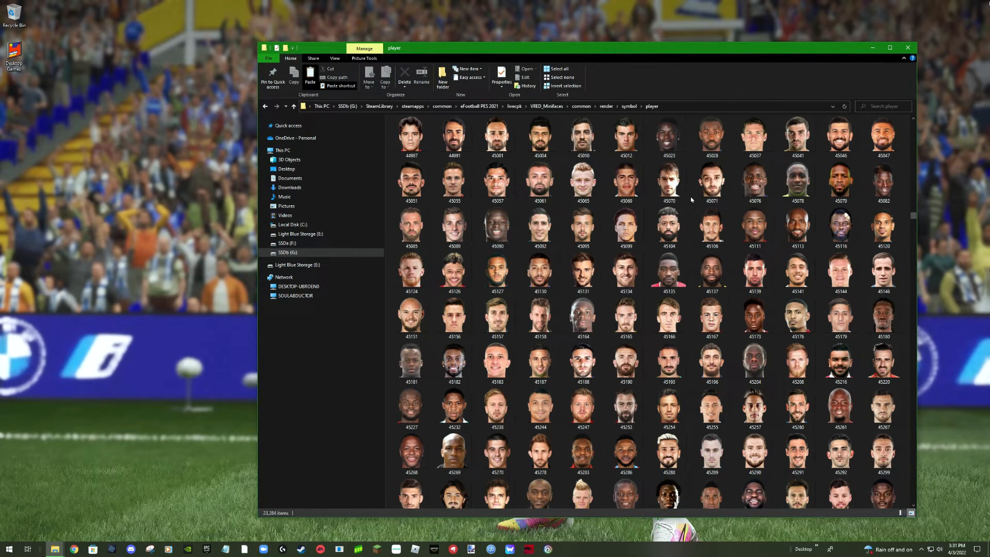
{"action": "right_click", "coordinate": [691, 197]}
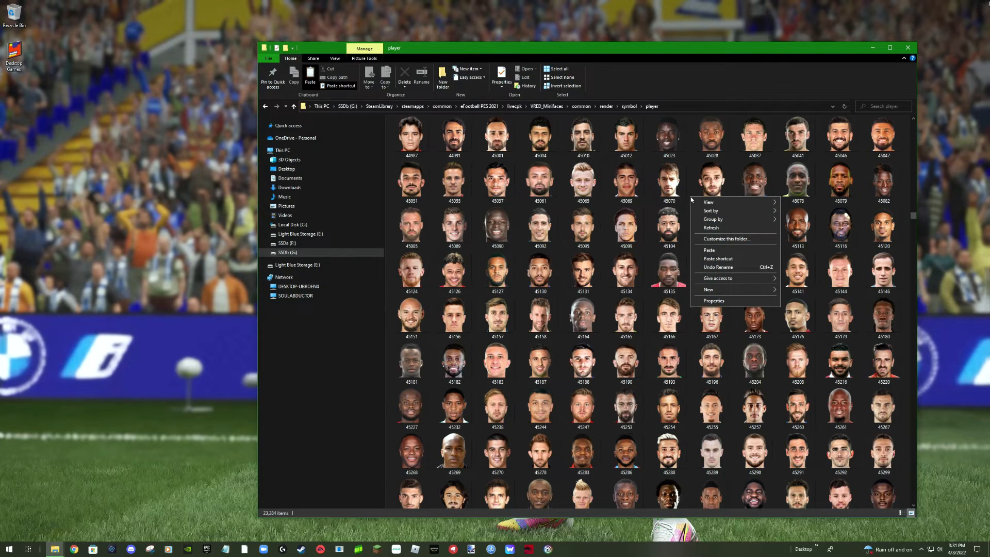
{"action": "left_click", "coordinate": [709, 249]}
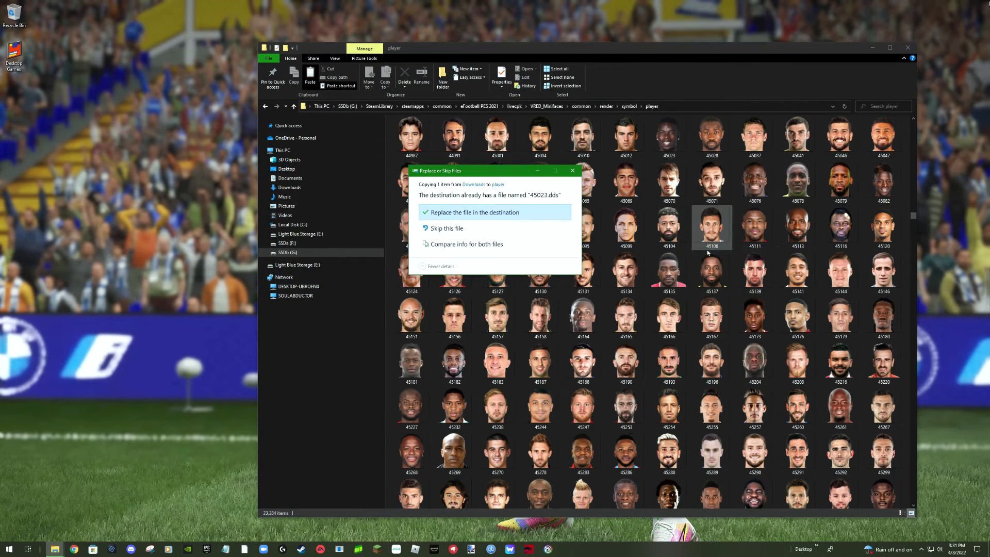
{"action": "left_click", "coordinate": [514, 213]}
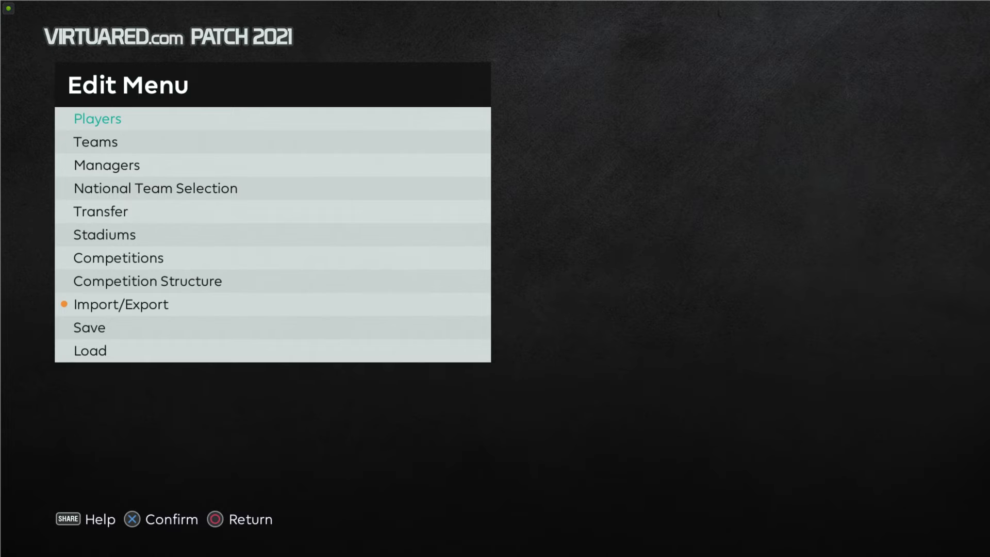
In eFootball PES 2021's Edit Menu, go to team editing and open the Premier League's team list.
{"action": "key", "text": "Down"}
{"action": "key", "text": "Return"}
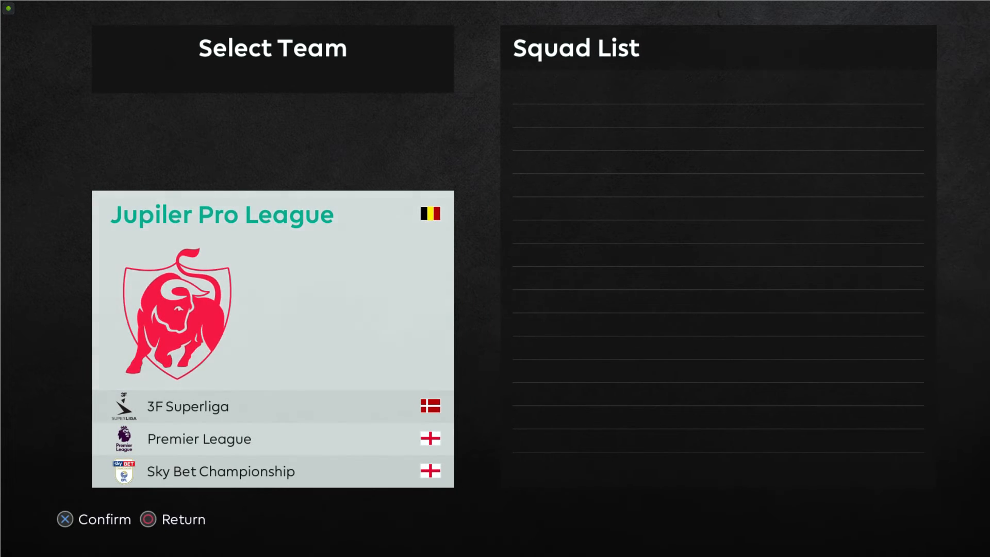
{"action": "key", "text": "Down"}
{"action": "key", "text": "Down"}
{"action": "key", "text": "Down"}
{"action": "key", "text": "Down"}
{"action": "key", "text": "Up"}
{"action": "key", "text": "Up"}
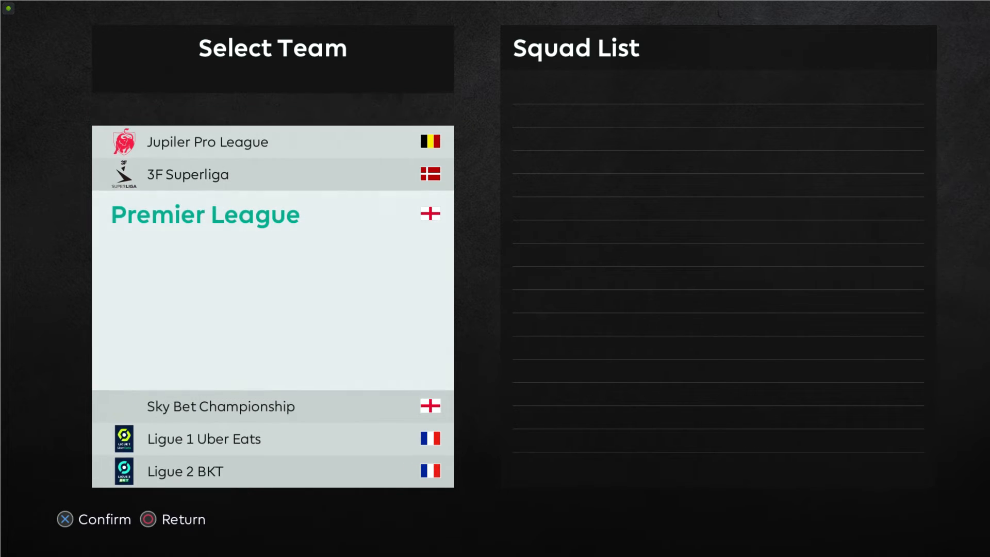
{"action": "key", "text": "Return"}
Find Manchester United FC among the Premier League teams and open its team settings.
{"action": "key", "text": "Down"}
{"action": "key", "text": "Down"}
{"action": "key", "text": "Down"}
{"action": "key", "text": "Down"}
{"action": "key", "text": "Down"}
{"action": "key", "text": "Down"}
{"action": "key", "text": "Down"}
{"action": "key", "text": "Down"}
{"action": "key", "text": "Down"}
{"action": "key", "text": "Down"}
{"action": "key", "text": "Down"}
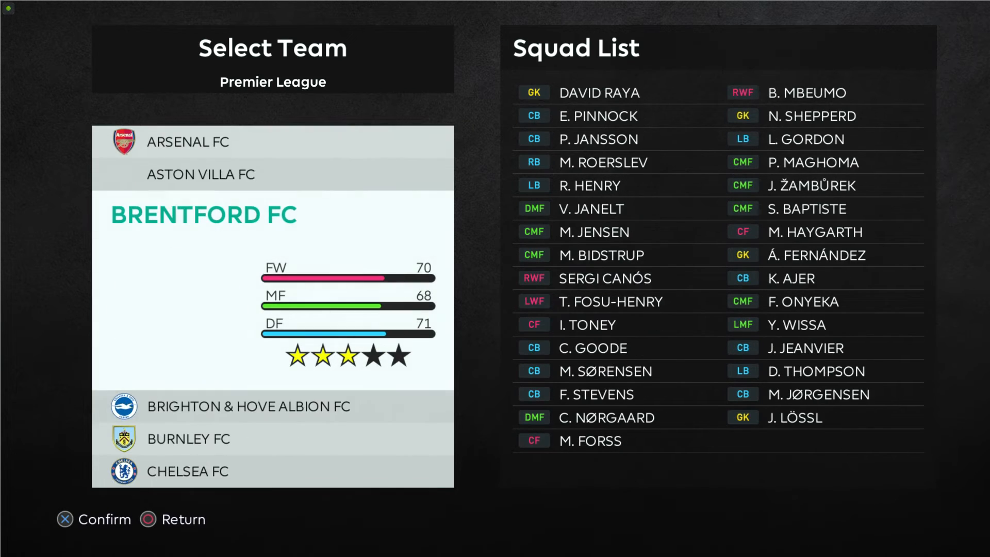
{"action": "key", "text": "Down"}
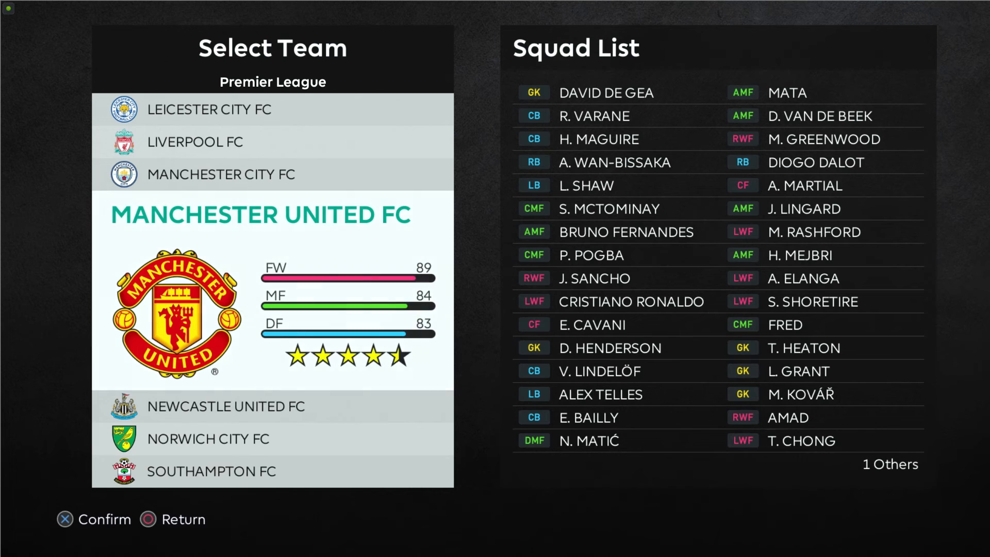
{"action": "key", "text": "Return"}
Open Manchester United's Game Plan and its team sheet to check Pogba's miniface in the line-up.
{"action": "key", "text": "Down"}
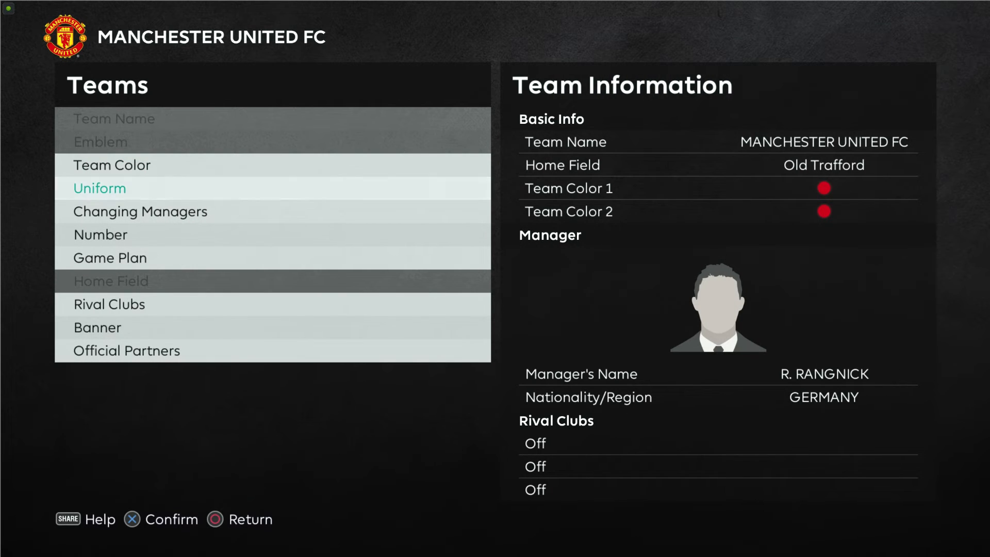
{"action": "key", "text": "Down"}
{"action": "key", "text": "Down"}
{"action": "key", "text": "Down"}
{"action": "key", "text": "Return"}
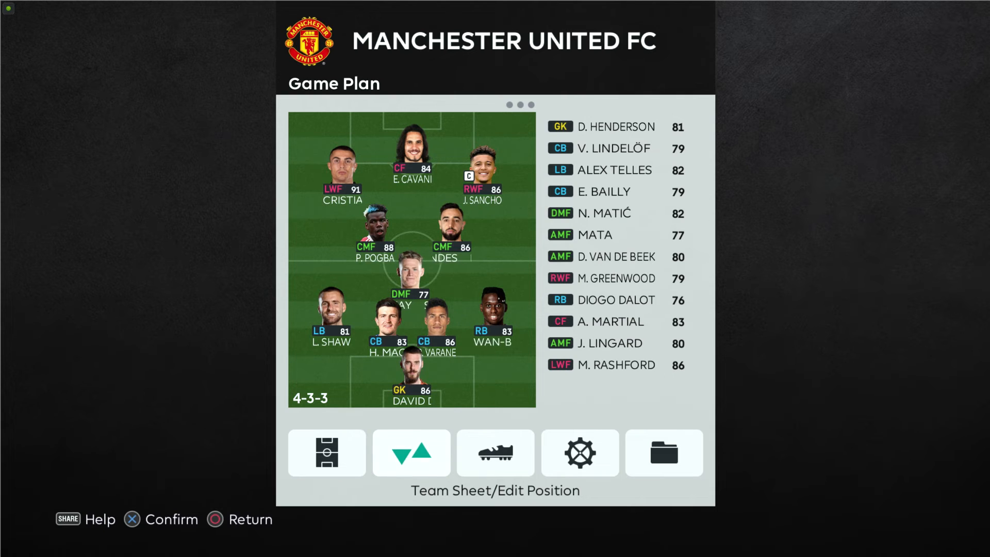
{"action": "key", "text": "Return"}
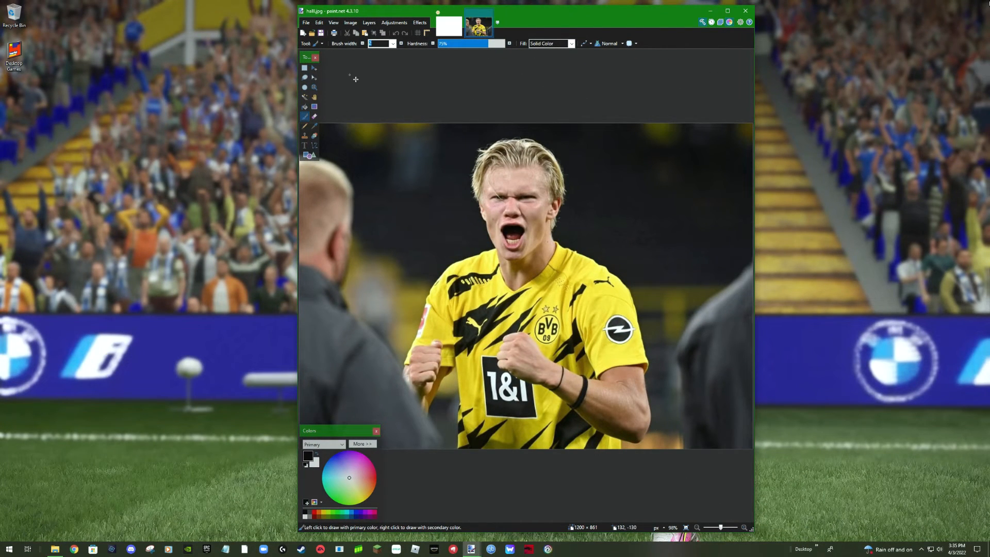
In paint.net, crop the Haaland photo to a rectangle of about 341 × 372 px around his head and neck.
{"action": "left_click", "coordinate": [305, 67]}
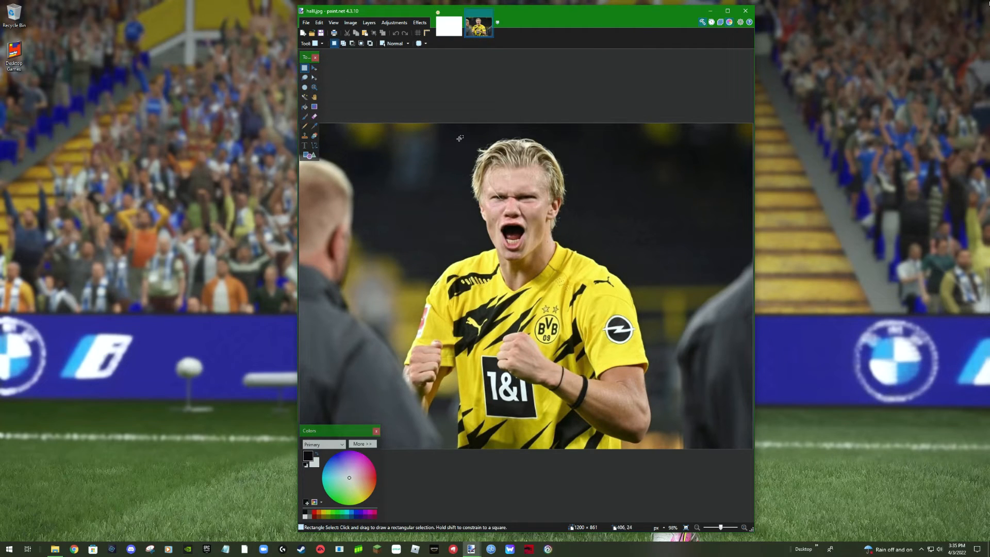
{"action": "left_click_drag", "start_coordinate": [453, 133], "coordinate": [583, 272]}
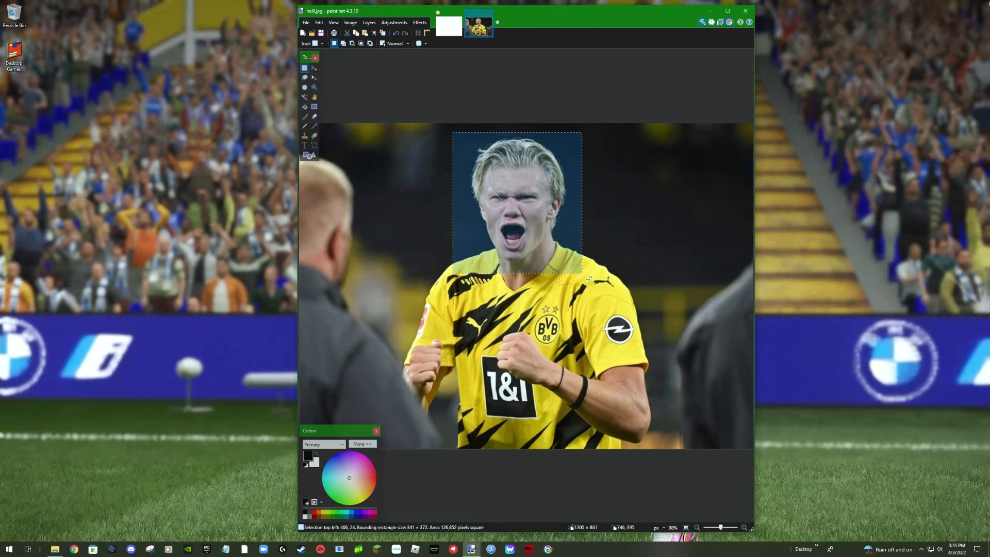
{"action": "left_click", "coordinate": [374, 33]}
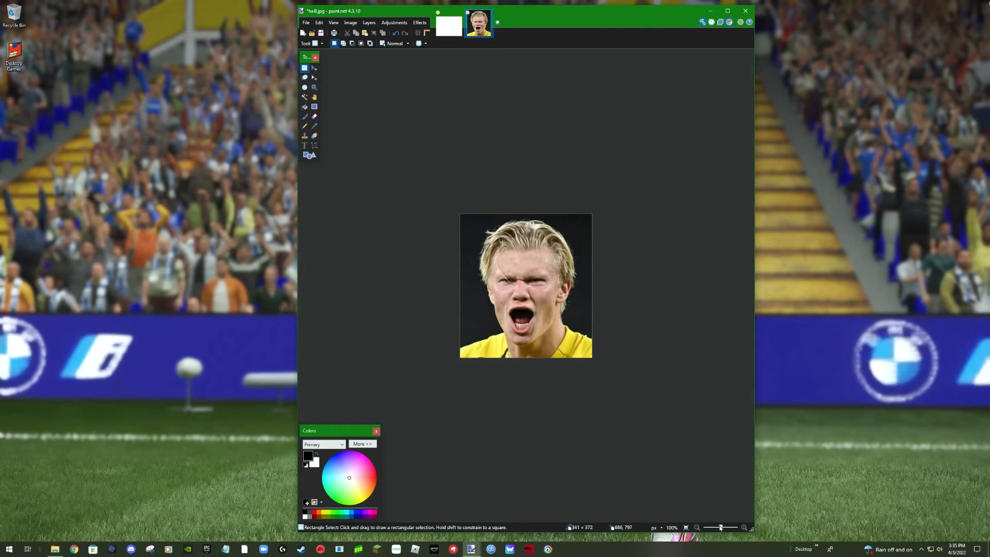
Outline the dark background around Haaland's head and shoulders with Lasso Select and delete it.
{"action": "left_click_drag", "start_coordinate": [721, 529], "coordinate": [724, 529]}
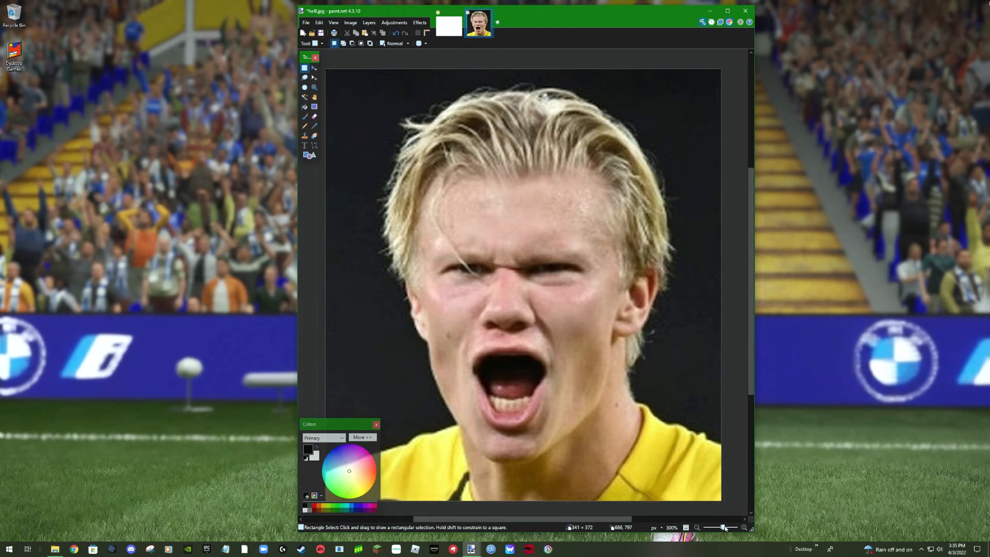
{"action": "left_click", "coordinate": [697, 527]}
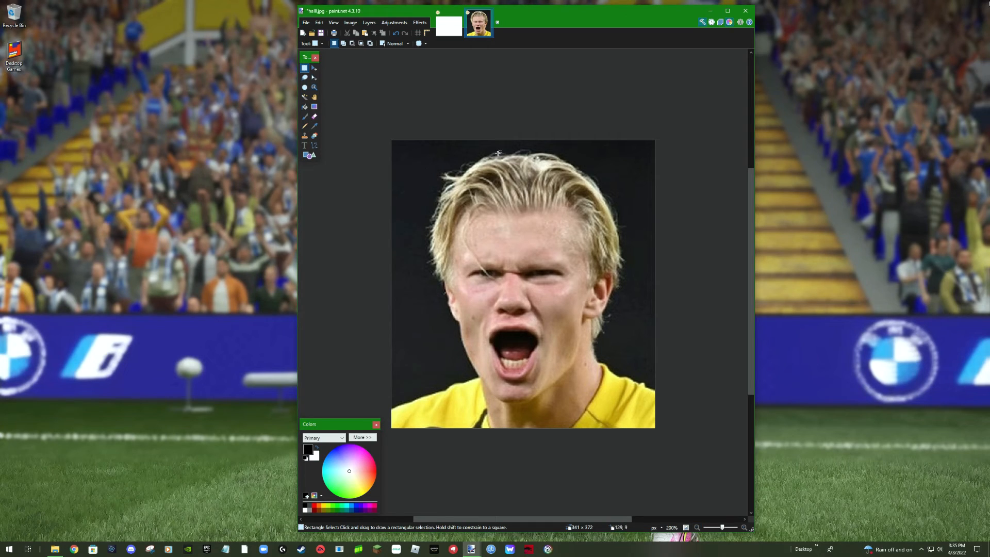
{"action": "left_click", "coordinate": [305, 78]}
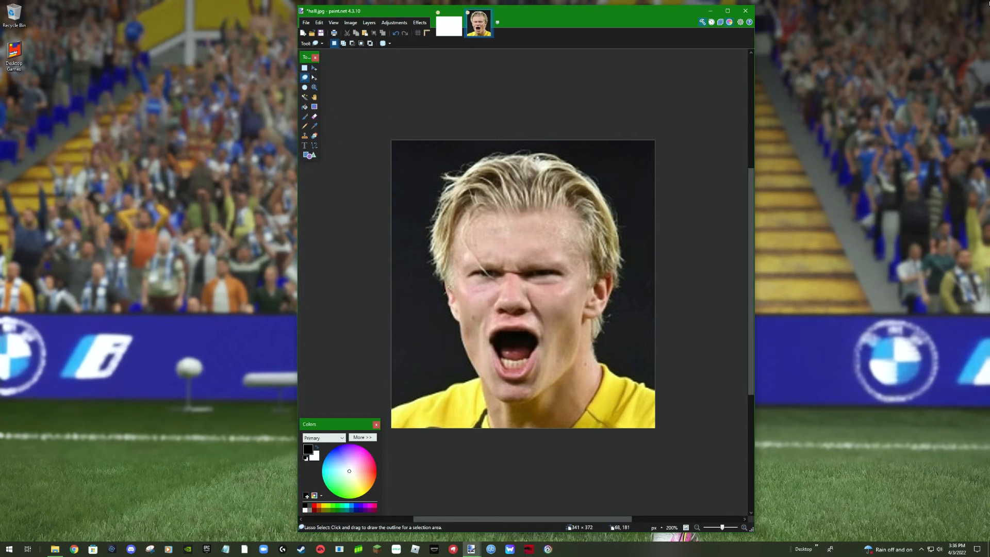
{"action": "mouse_move", "coordinate": [450, 291]}
{"action": "left_mouse_down"}
{"action": "mouse_move", "coordinate": [468, 331]}
{"action": "mouse_move", "coordinate": [457, 332]}
{"action": "mouse_move", "coordinate": [461, 348]}
{"action": "mouse_move", "coordinate": [485, 385]}
{"action": "mouse_move", "coordinate": [399, 415]}
{"action": "mouse_move", "coordinate": [377, 176]}
{"action": "mouse_move", "coordinate": [380, 140]}
{"action": "mouse_move", "coordinate": [404, 118]}
{"action": "mouse_move", "coordinate": [399, 129]}
{"action": "mouse_move", "coordinate": [479, 107]}
{"action": "mouse_move", "coordinate": [640, 114]}
{"action": "mouse_move", "coordinate": [674, 141]}
{"action": "mouse_move", "coordinate": [689, 310]}
{"action": "mouse_move", "coordinate": [688, 363]}
{"action": "mouse_move", "coordinate": [673, 394]}
{"action": "mouse_move", "coordinate": [651, 396]}
{"action": "mouse_move", "coordinate": [601, 355]}
{"action": "mouse_move", "coordinate": [622, 287]}
{"action": "mouse_move", "coordinate": [621, 243]}
{"action": "mouse_move", "coordinate": [598, 178]}
{"action": "mouse_move", "coordinate": [526, 150]}
{"action": "mouse_move", "coordinate": [477, 167]}
{"action": "mouse_move", "coordinate": [445, 206]}
{"action": "mouse_move", "coordinate": [436, 269]}
{"action": "mouse_move", "coordinate": [451, 286]}
{"action": "left_mouse_up"}
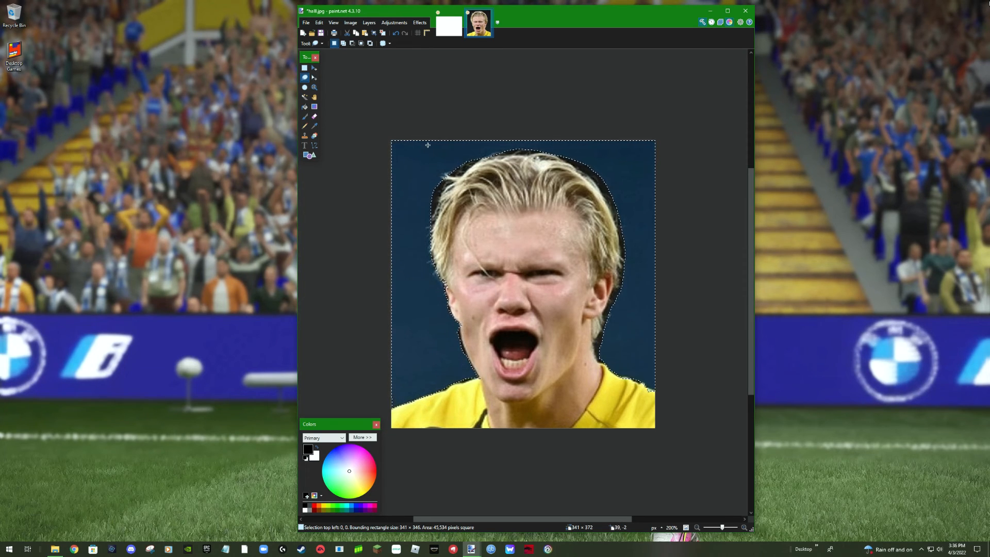
{"action": "key", "text": "Delete"}
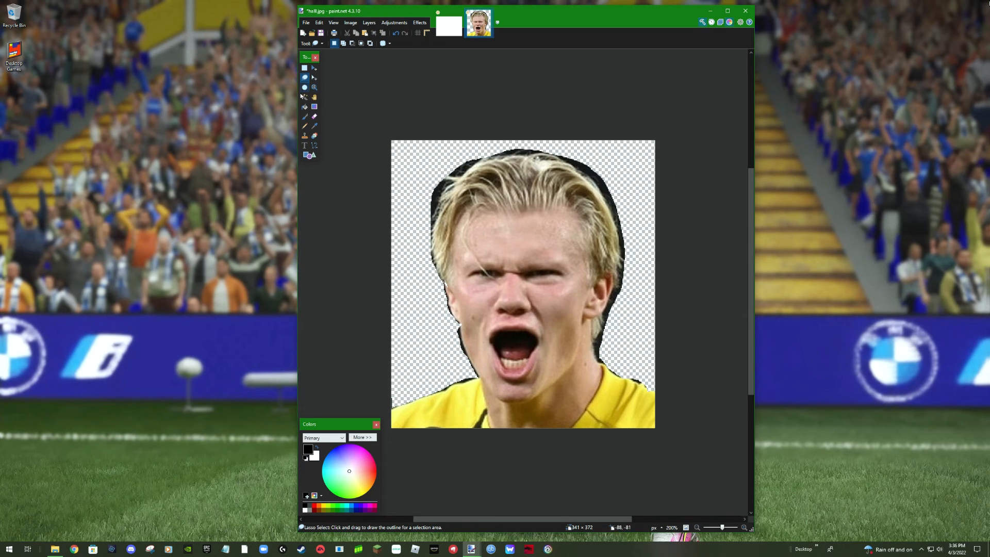
With the Magic Wand at 35% tolerance, select and delete the dark fringe along the right side of Haaland's head.
{"action": "left_click", "coordinate": [305, 97]}
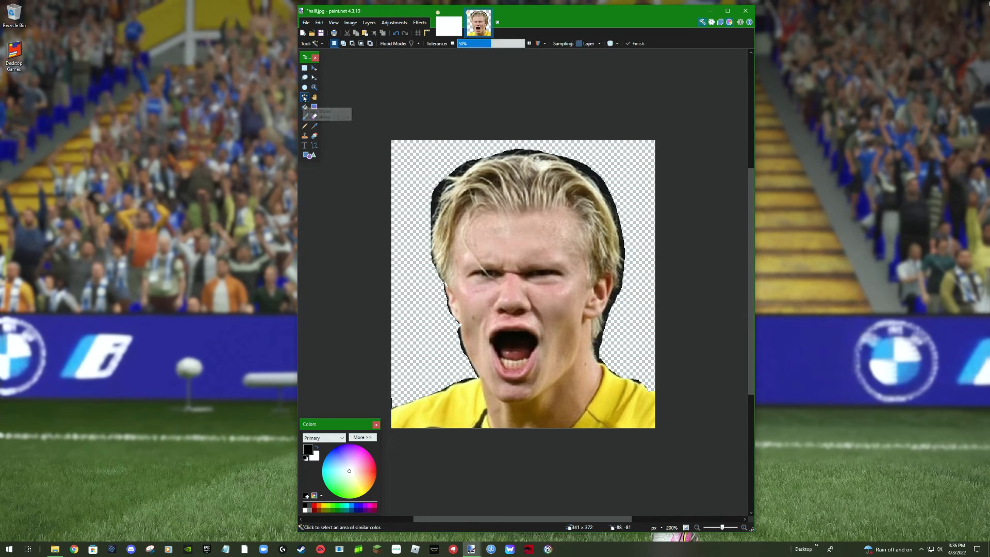
{"action": "left_click", "coordinate": [439, 207]}
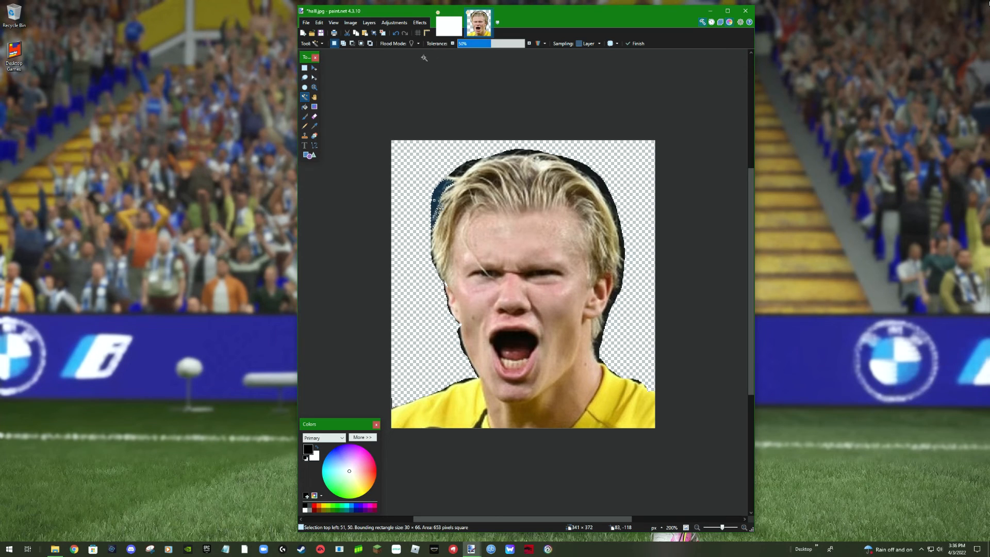
{"action": "left_click", "coordinate": [395, 33]}
{"action": "mouse_move", "coordinate": [485, 43]}
{"action": "left_mouse_down"}
{"action": "mouse_move", "coordinate": [494, 44]}
{"action": "mouse_move", "coordinate": [481, 44]}
{"action": "left_mouse_up"}
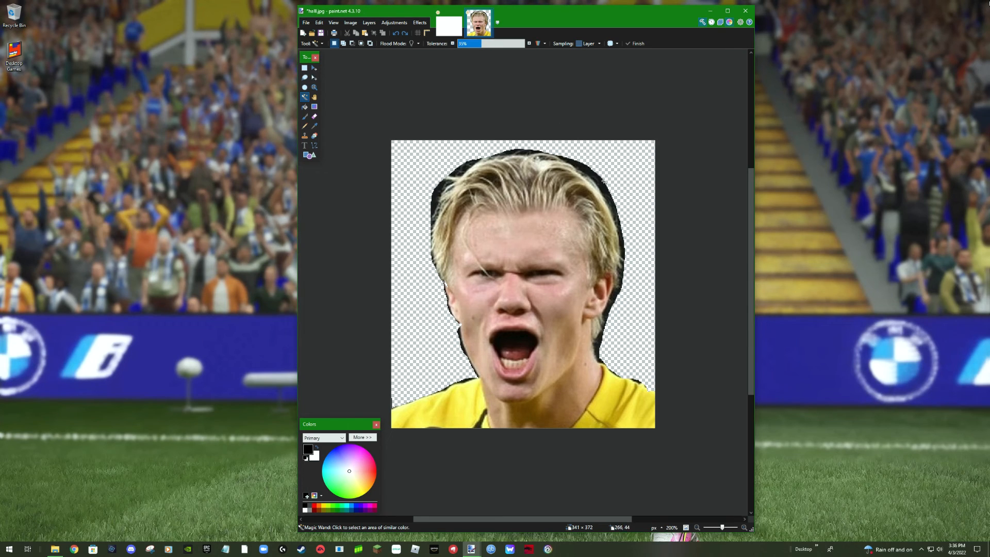
{"action": "left_click", "coordinate": [603, 184]}
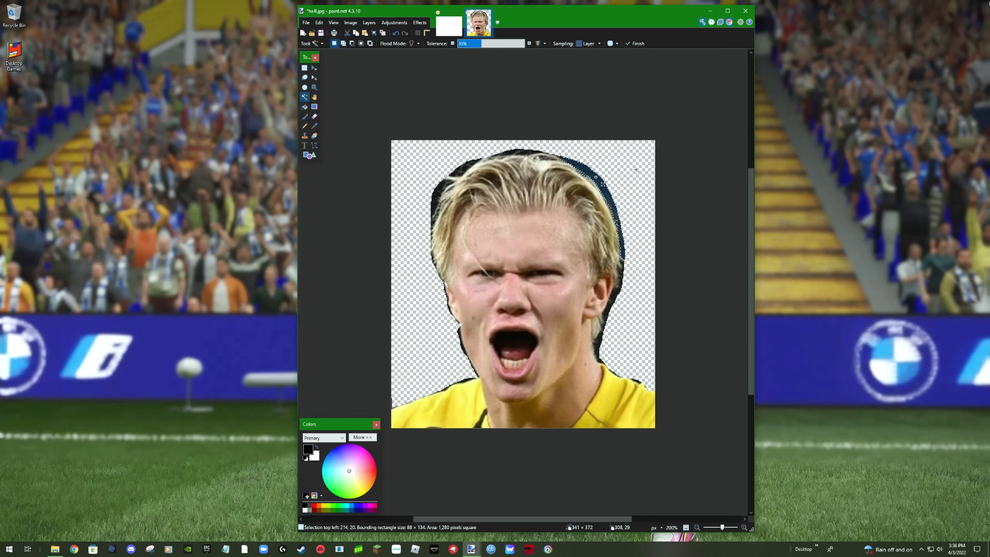
{"action": "key", "text": "Delete"}
{"action": "key", "text": "Delete"}
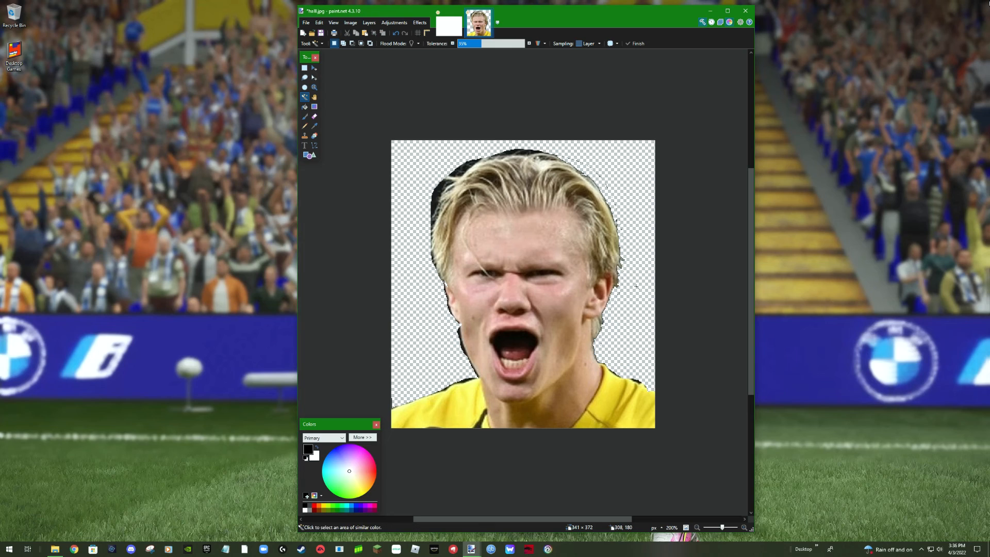
Remove the remaining dark patches above Haaland's hair and along its upper-left edge with the Magic Wand.
{"action": "left_click", "coordinate": [525, 157]}
{"action": "key", "text": "Delete"}
{"action": "left_click", "coordinate": [442, 195]}
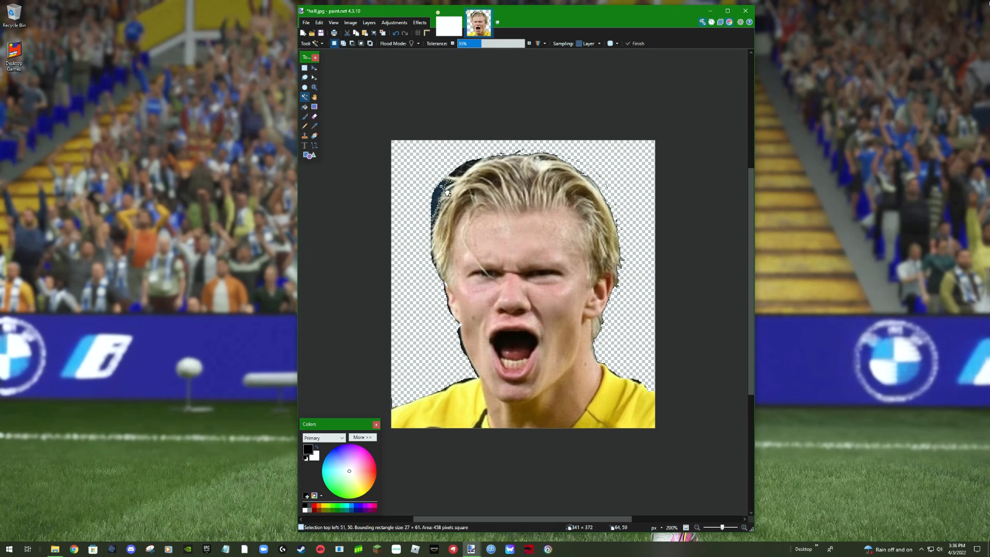
{"action": "key", "text": "Delete"}
{"action": "left_click", "coordinate": [462, 177]}
{"action": "key", "text": "Delete"}
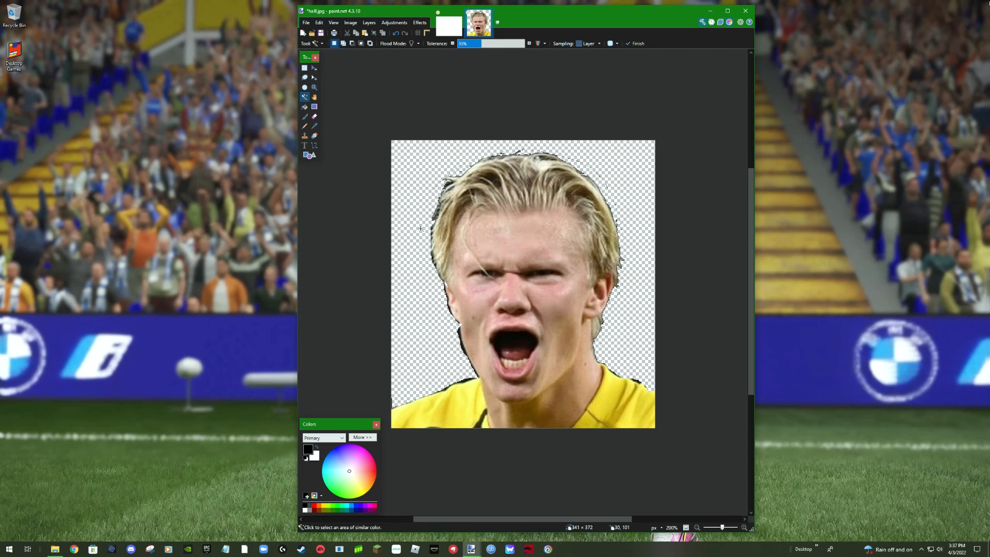